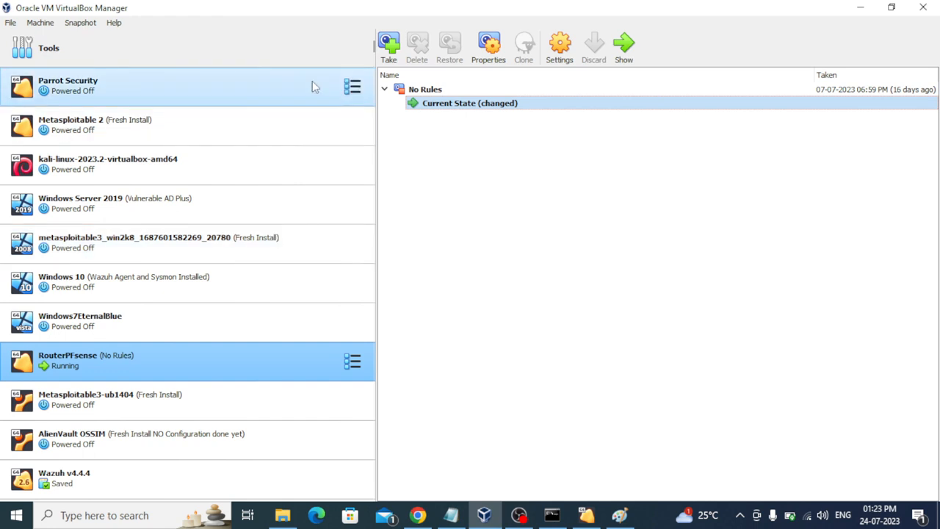
# Step: From the VirtualBox welcome pane, start a new virtual machine named so-eval
pyautogui.click(354, 49)
pyautogui.click(415, 45)
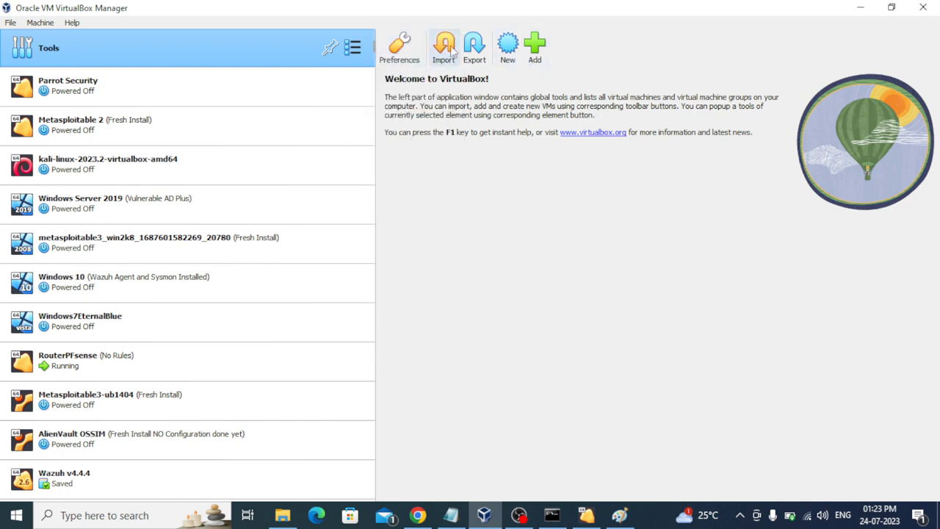
pyautogui.click(514, 45)
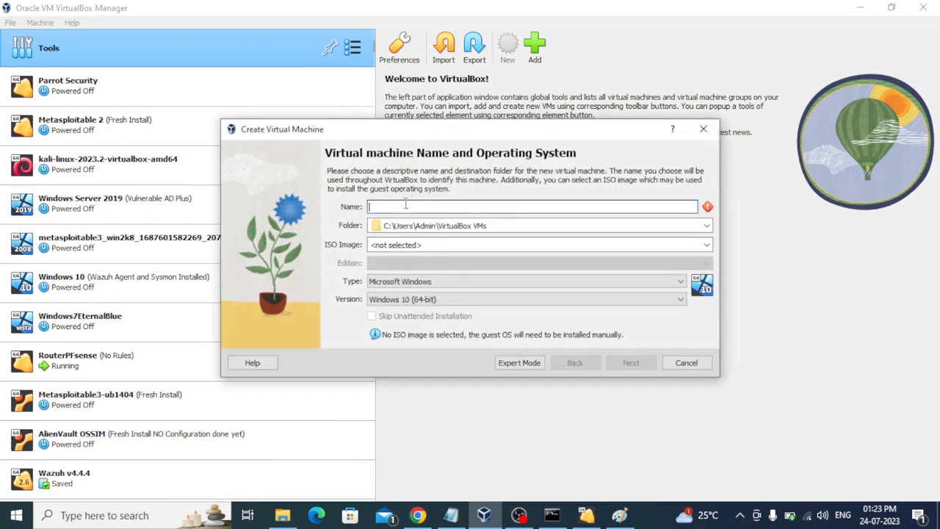
pyautogui.write('so-eval')
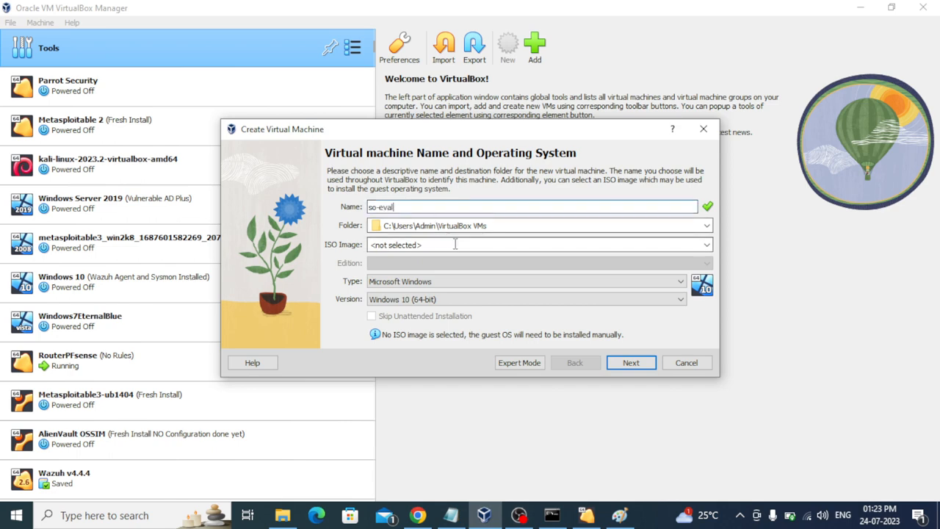
pyautogui.click(706, 226)
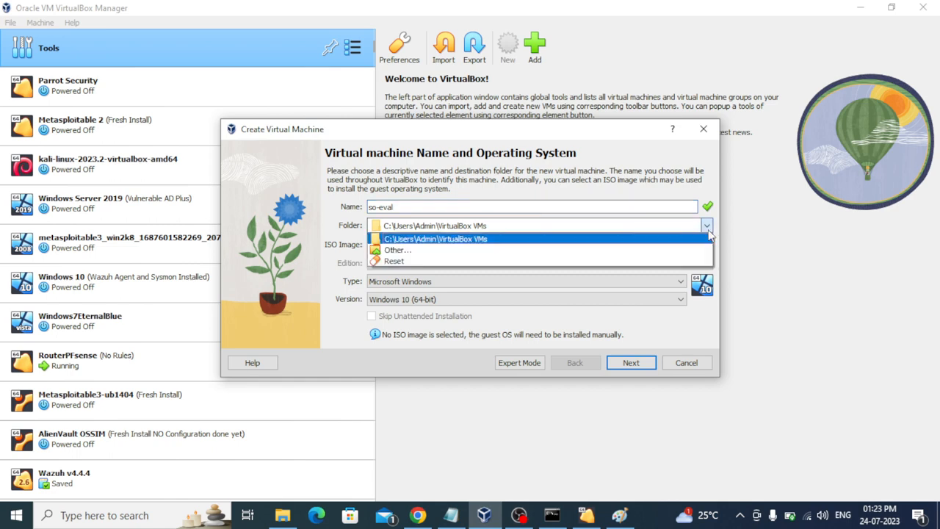
# Step: Set so-eval's machine folder to D:\Virtual Box Machines
pyautogui.click(617, 250)
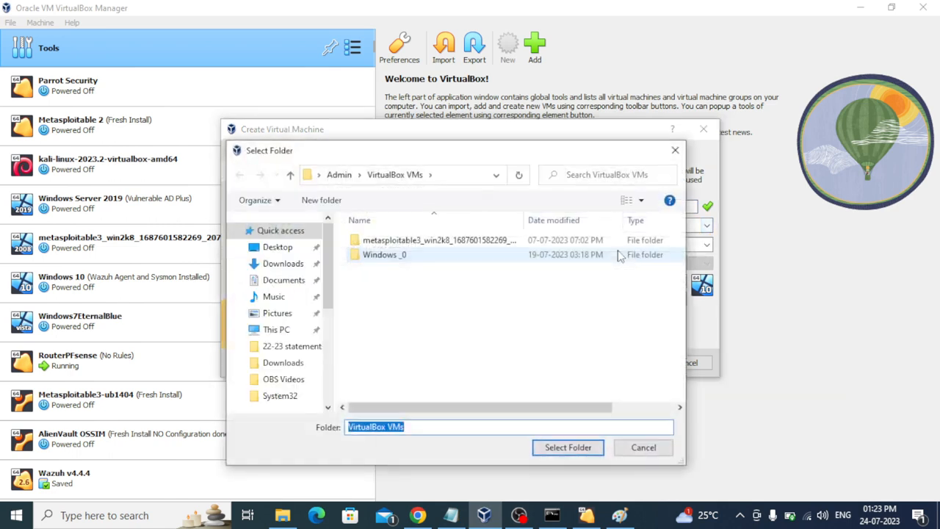
pyautogui.click(276, 330)
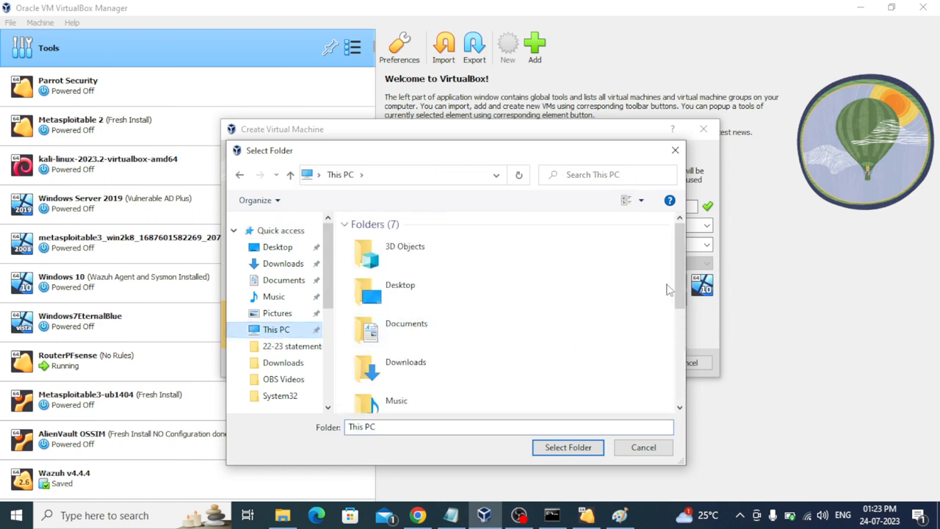
pyautogui.scroll(-3, 678, 283)
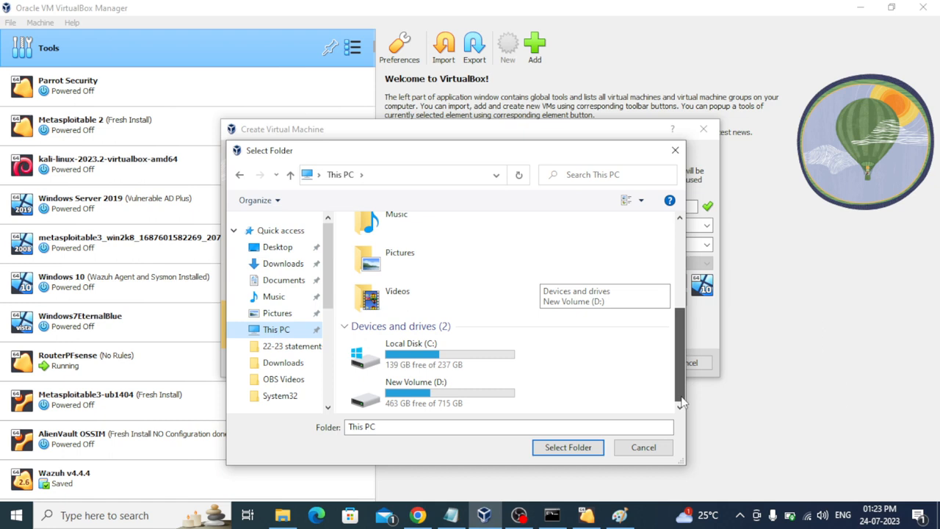
pyautogui.doubleClick(432, 396)
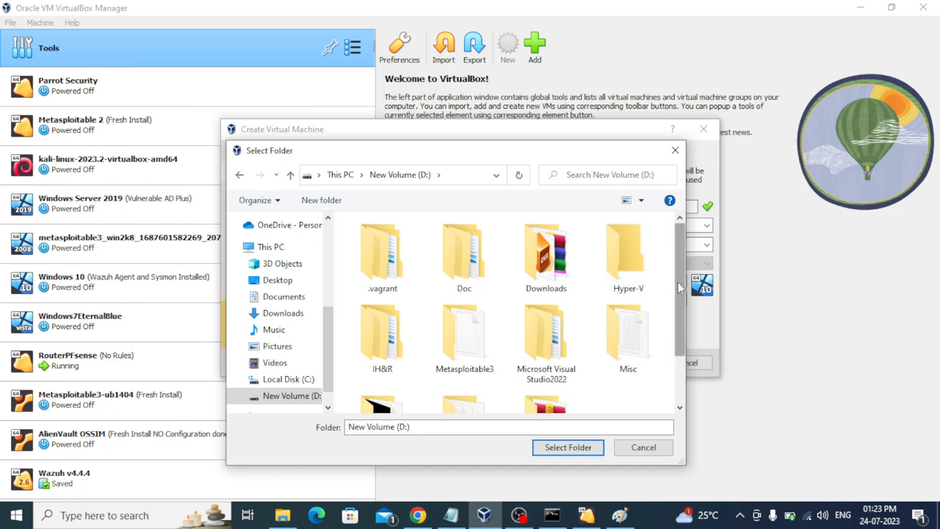
pyautogui.scroll(-2, 679, 289)
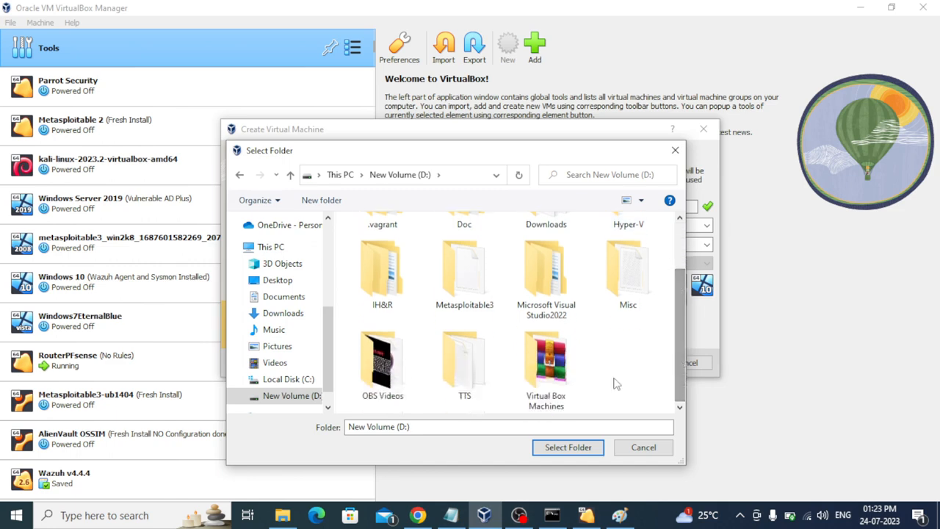
pyautogui.click(550, 378)
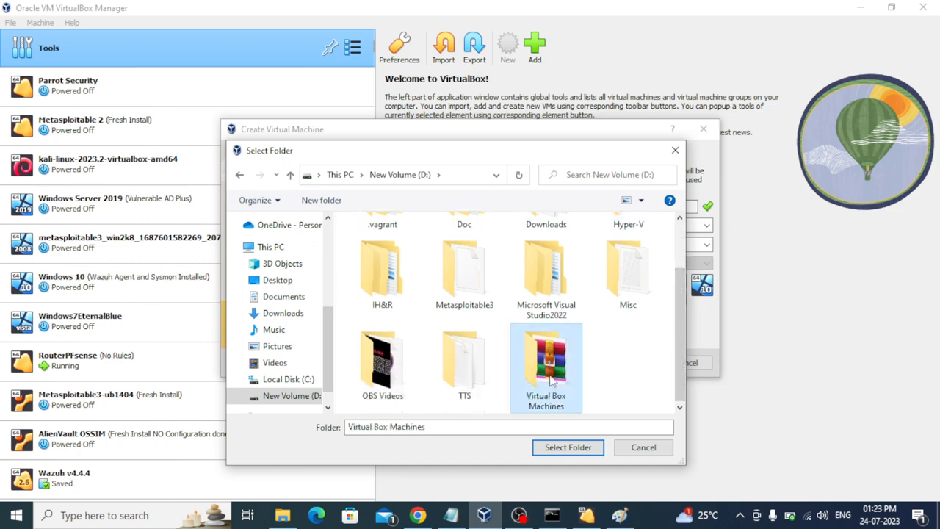
pyautogui.click(569, 446)
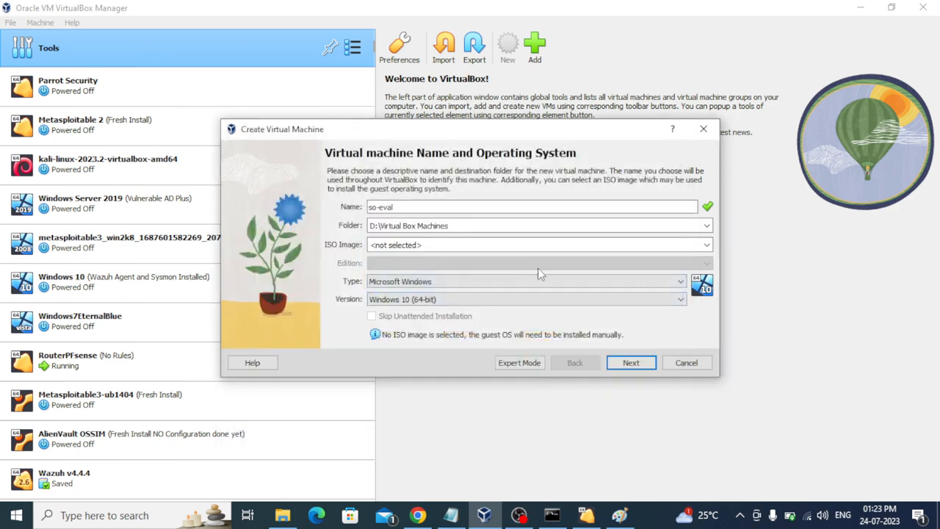
# Step: Choose Linux as the type and Other Linux (64-bit) from the bottom of the version list
pyautogui.click(680, 281)
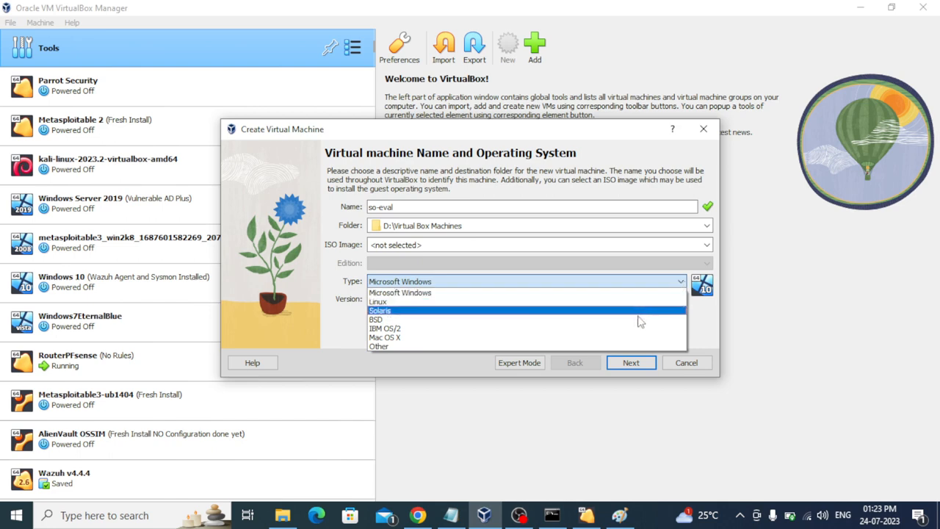
pyautogui.click(580, 301)
pyautogui.click(678, 300)
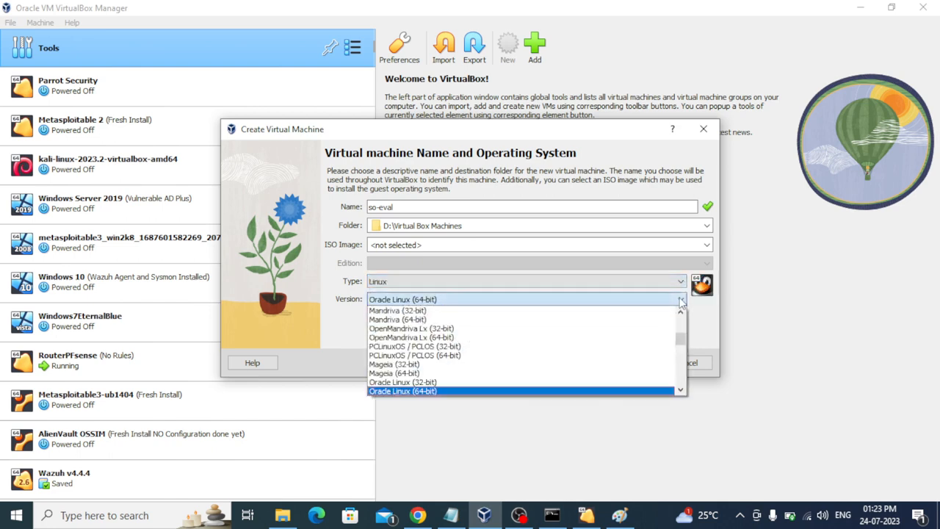
pyautogui.click(613, 329)
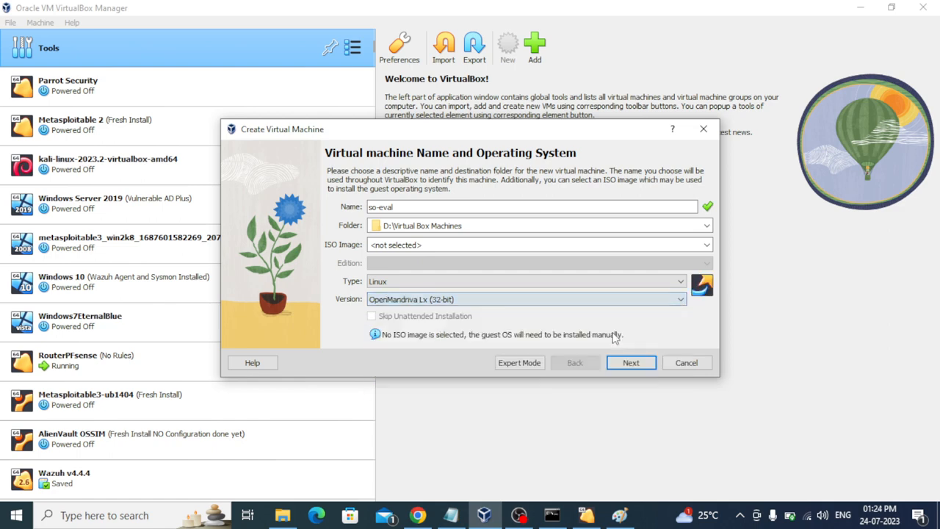
pyautogui.click(679, 301)
pyautogui.scroll(10, 682, 316)
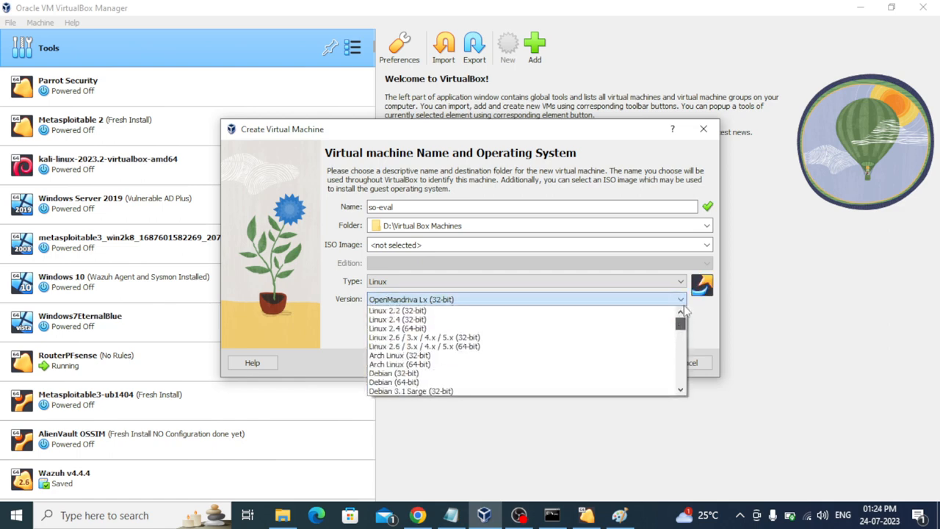
pyautogui.moveTo(681, 327); pyautogui.dragTo(681, 388)
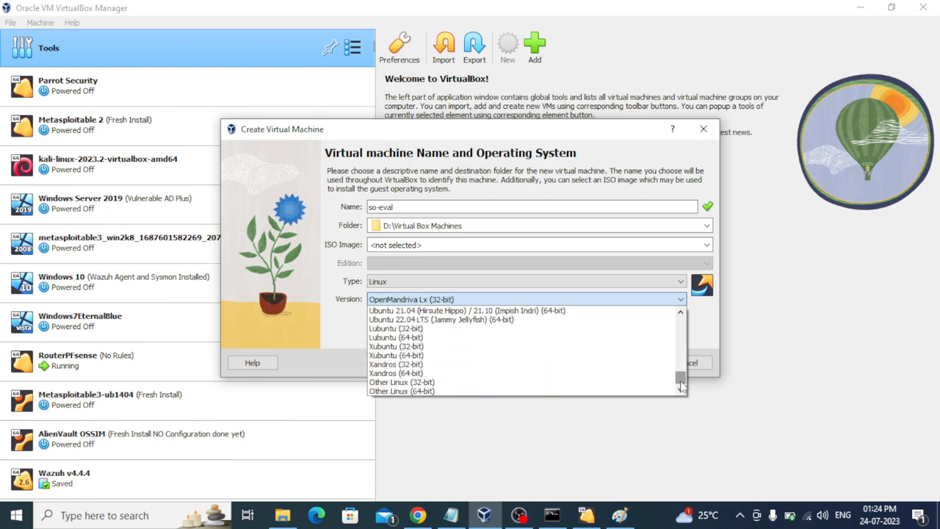
pyautogui.click(495, 398)
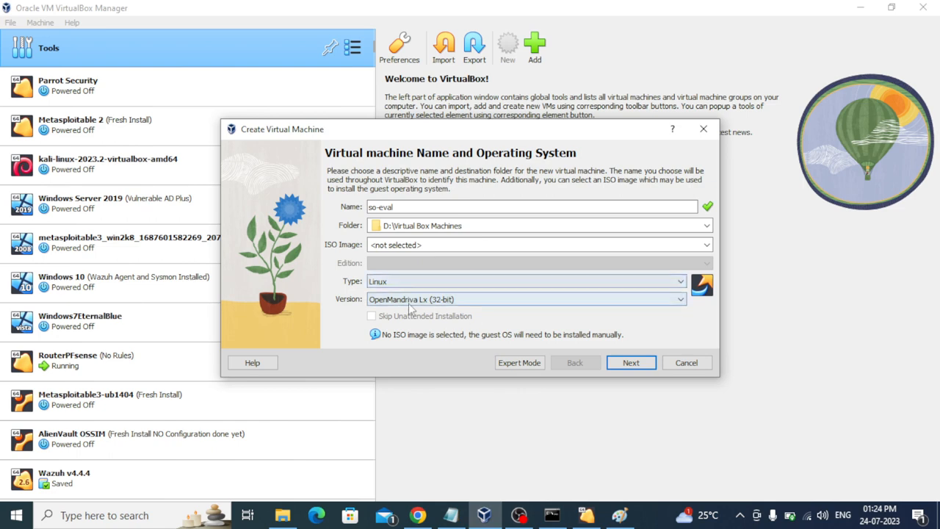
pyautogui.click(527, 301)
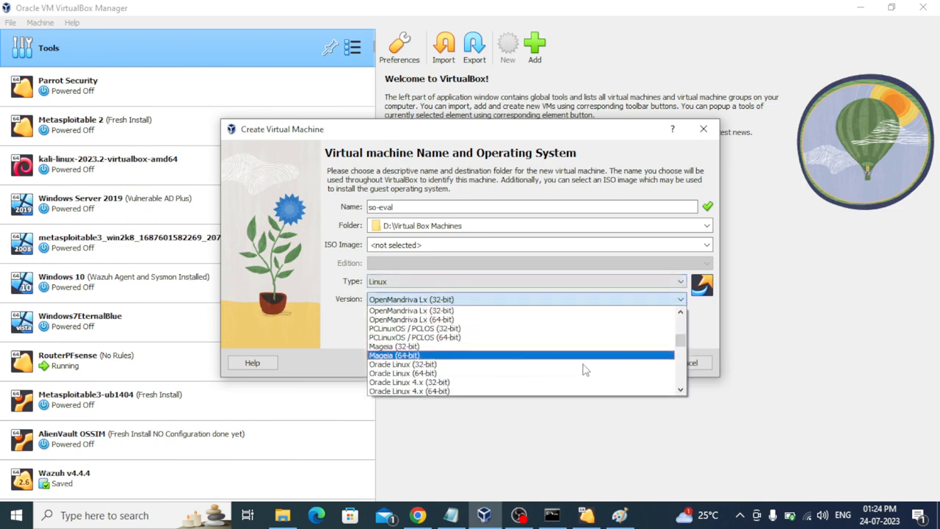
pyautogui.moveTo(684, 347); pyautogui.dragTo(682, 383)
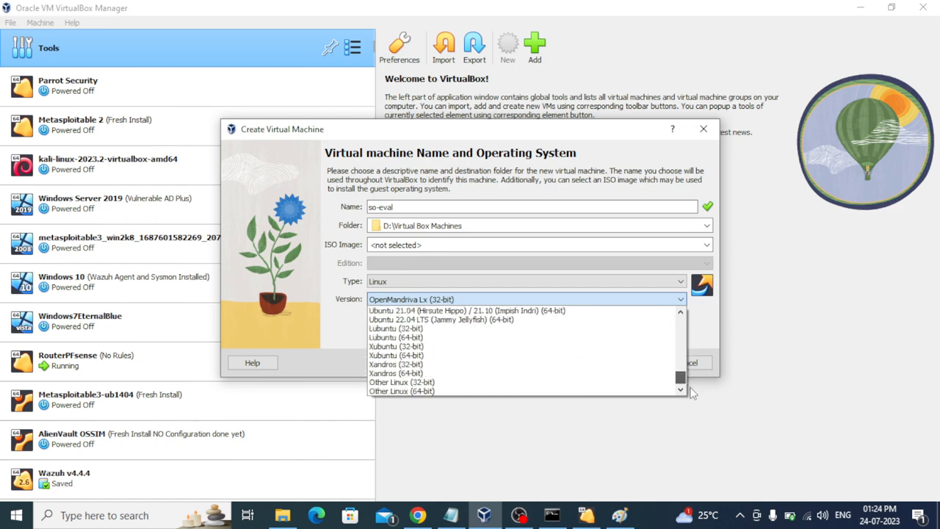
pyautogui.click(494, 392)
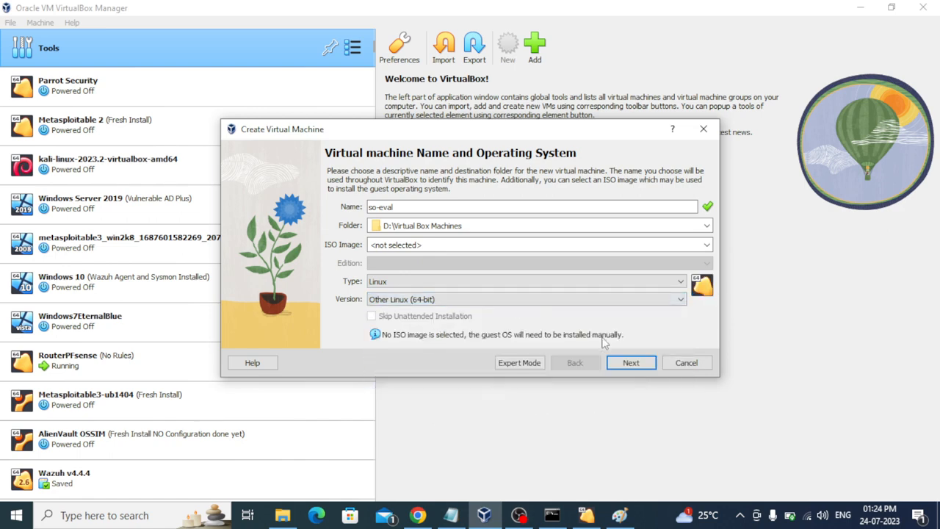
# Step: On the Hardware page, drag base memory up to about 12301 MB
pyautogui.click(632, 363)
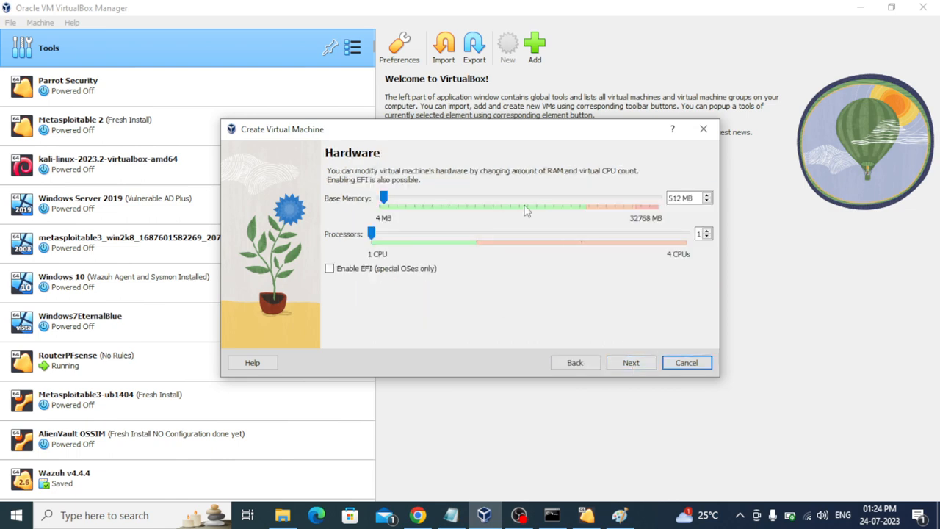
pyautogui.moveTo(382, 199); pyautogui.dragTo(415, 200)
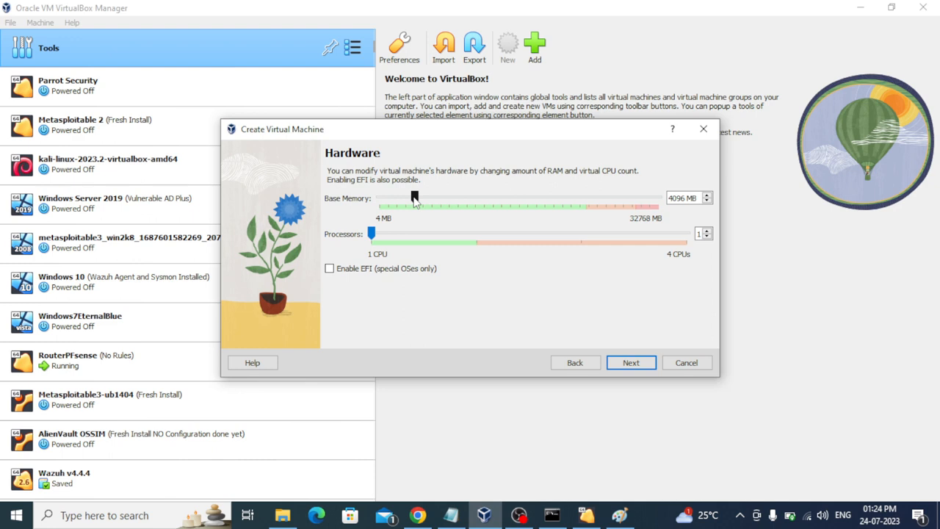
pyautogui.moveTo(415, 202); pyautogui.dragTo(485, 204)
# Step: Launch Calculator from Windows search
pyautogui.click(130, 515)
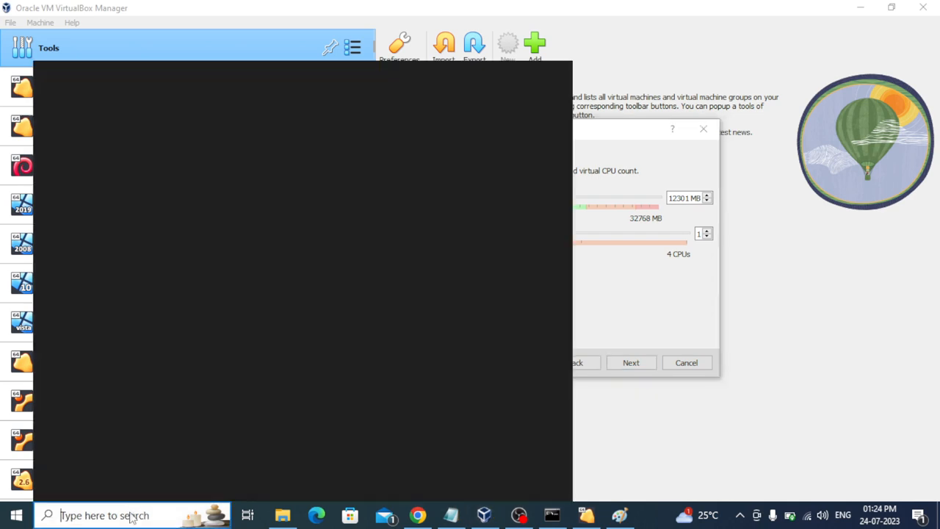
pyautogui.write('alc')
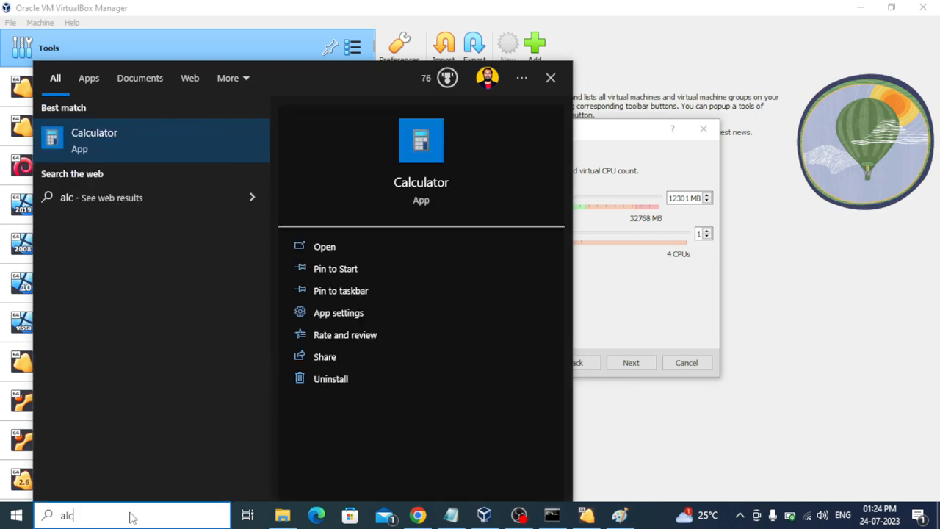
pyautogui.click(339, 248)
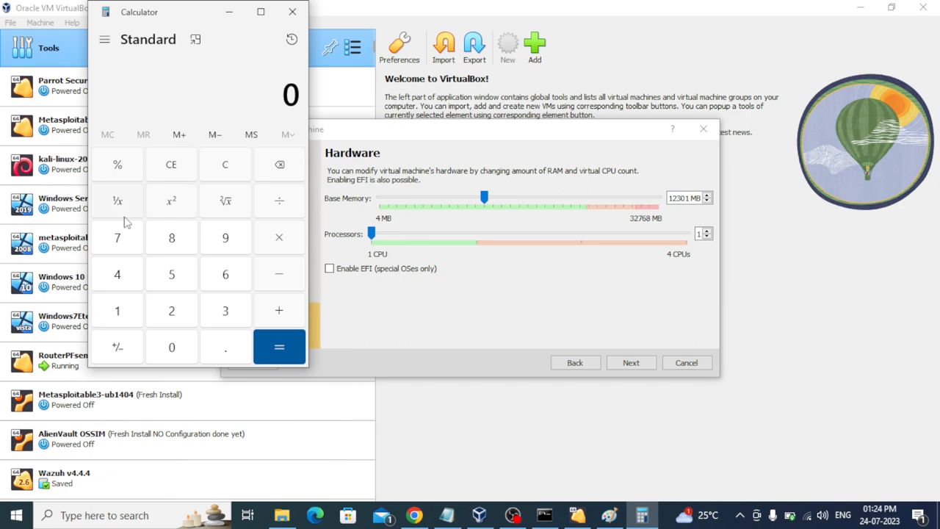
# Step: Compute 1024 × 12 = 12,288, then return to the VirtualBox wizard
pyautogui.click(120, 323)
pyautogui.click(169, 346)
pyautogui.click(172, 315)
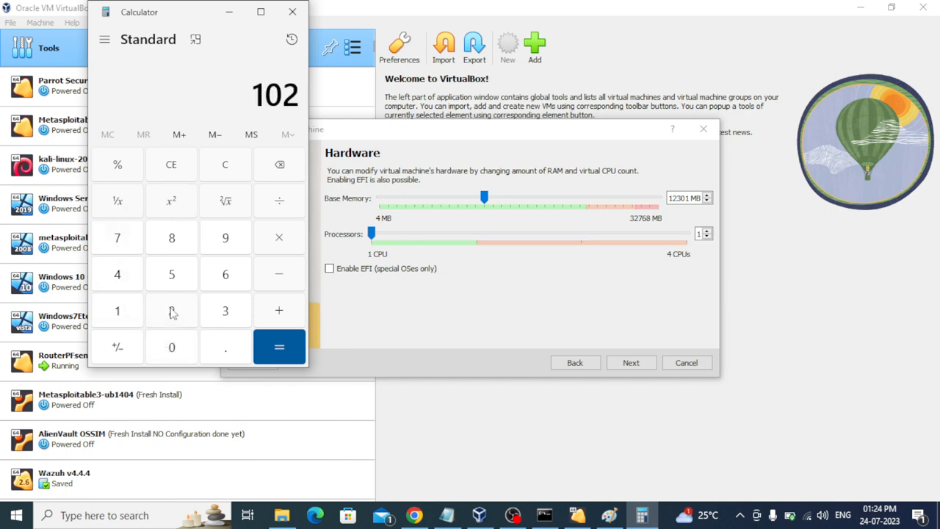
pyautogui.click(120, 278)
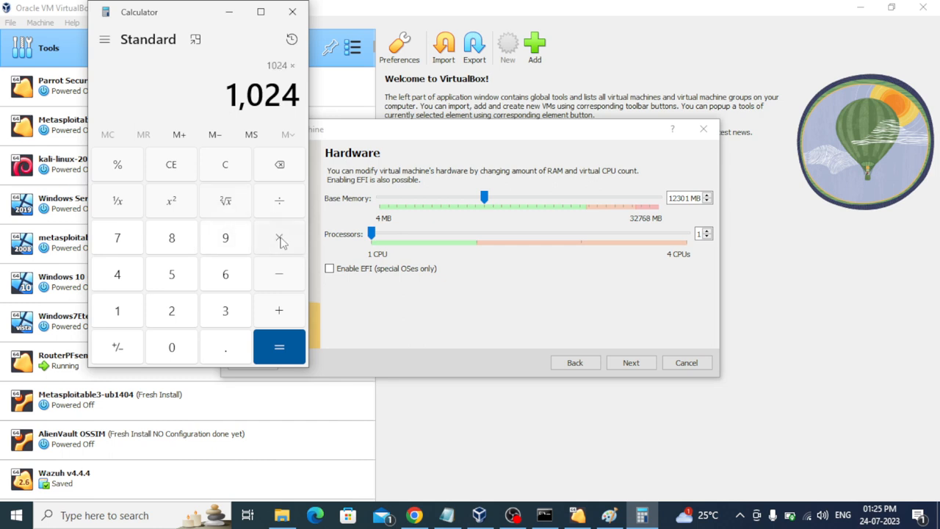
pyautogui.click(118, 309)
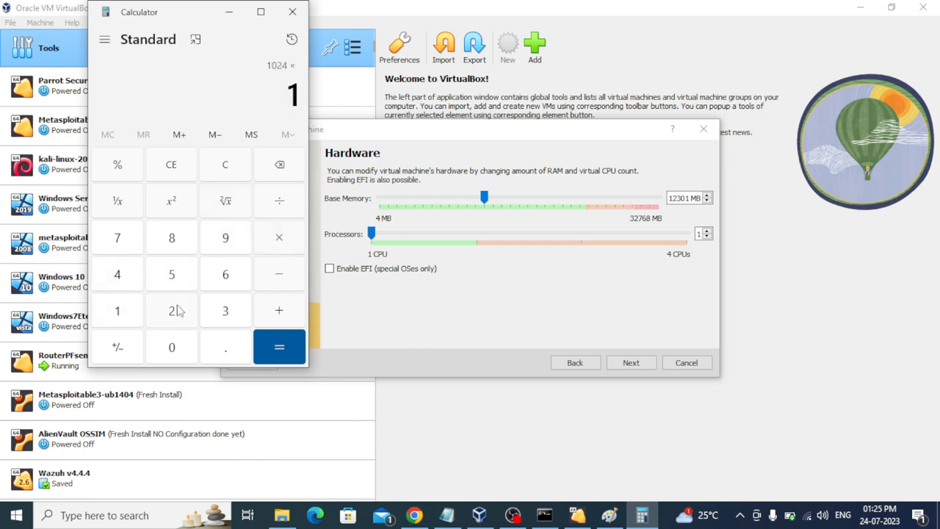
pyautogui.click(177, 311)
pyautogui.click(282, 351)
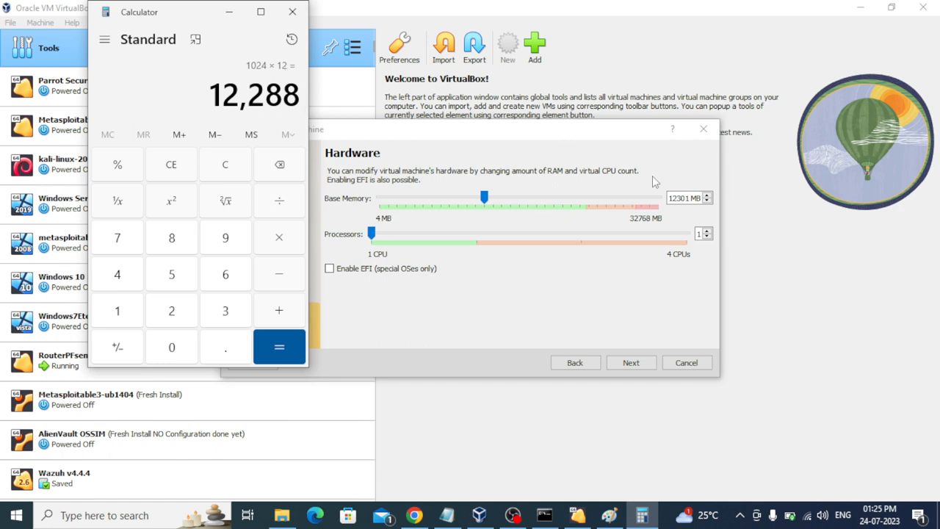
pyautogui.click(693, 201)
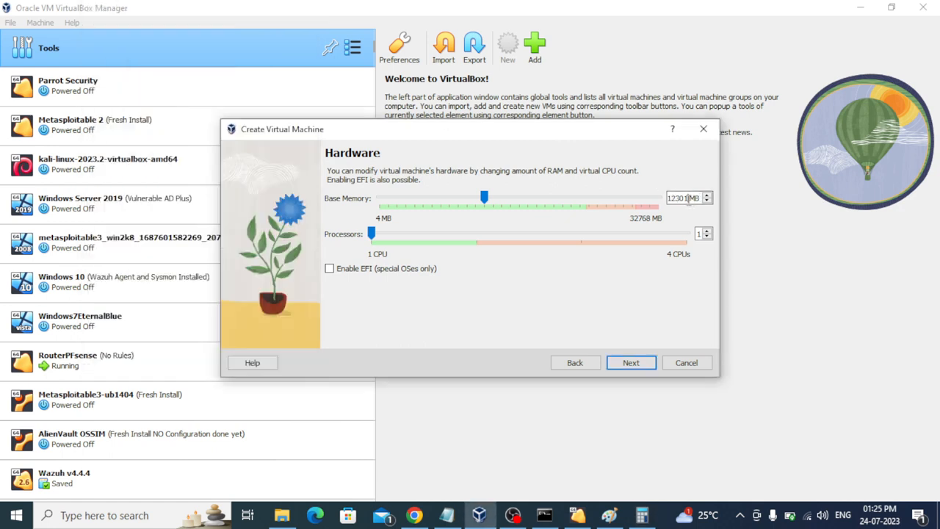
# Step: Correct base memory to 12300 MB, close Calculator, and give so-eval 2 processors
pyautogui.press('BackSpace')
pyautogui.write('0')
pyautogui.click(642, 515)
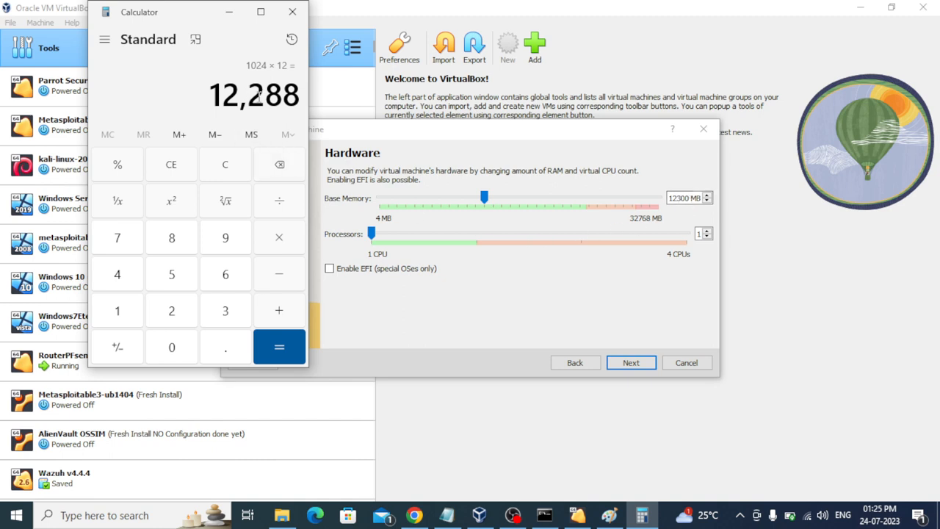
pyautogui.click(292, 11)
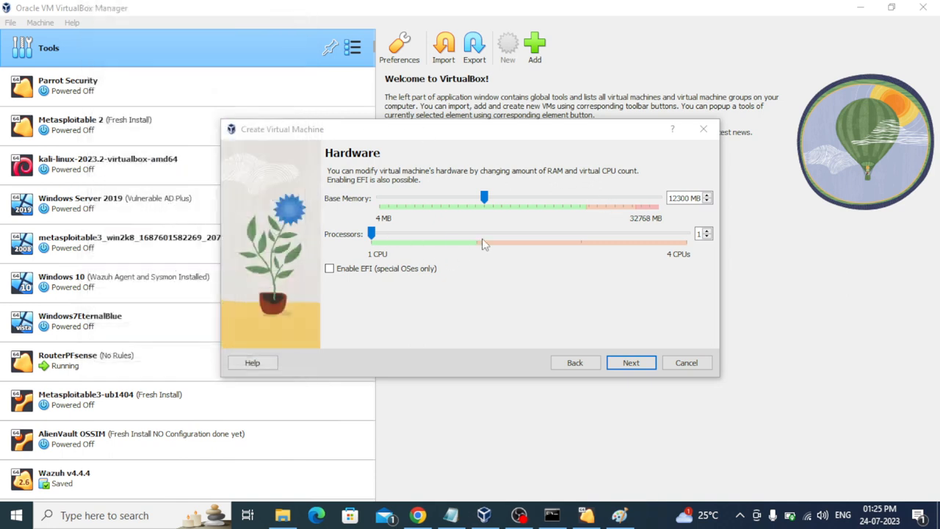
pyautogui.moveTo(371, 233); pyautogui.dragTo(460, 278)
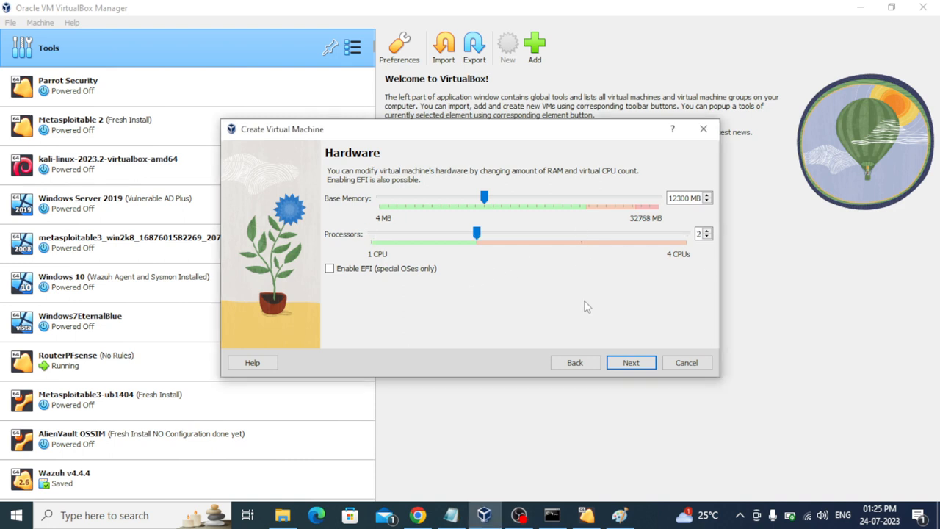
pyautogui.click(629, 362)
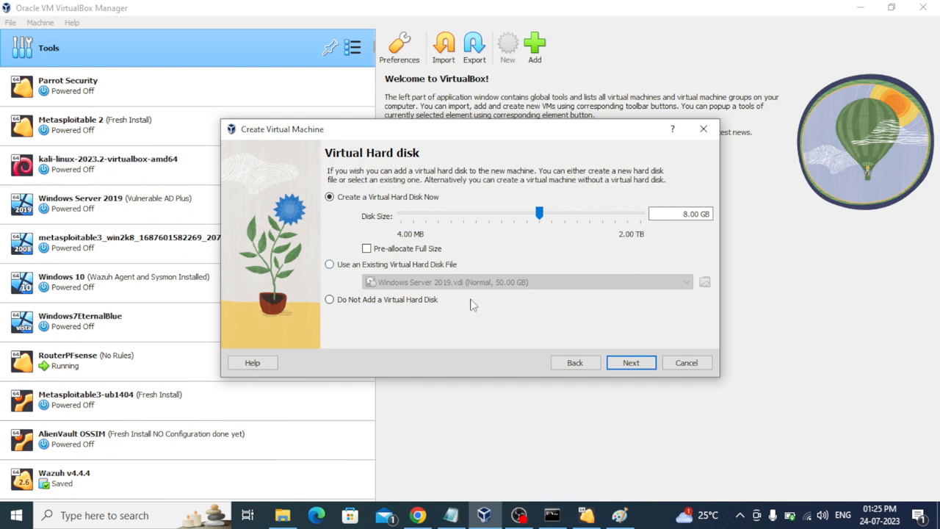
# Step: Enter 200 GB as the virtual disk size, then bring Chrome to the front
pyautogui.click(683, 214)
pyautogui.press('BackSpace')
pyautogui.press('BackSpace')
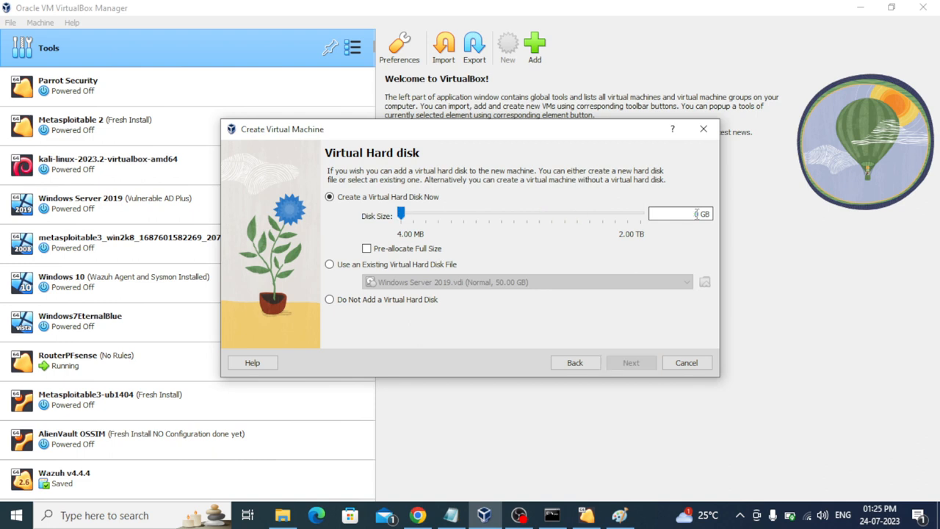
pyautogui.write('200')
pyautogui.press('BackSpace')
pyautogui.press('BackSpace')
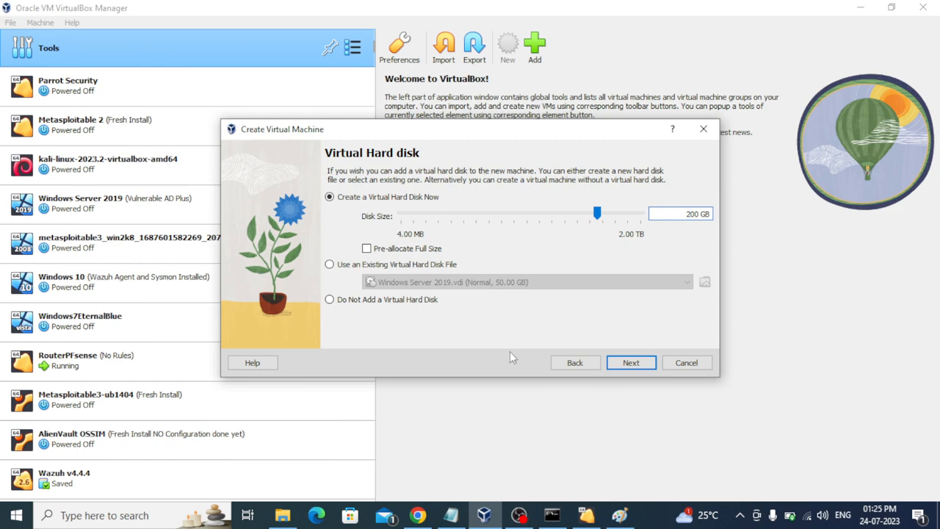
pyautogui.click(417, 514)
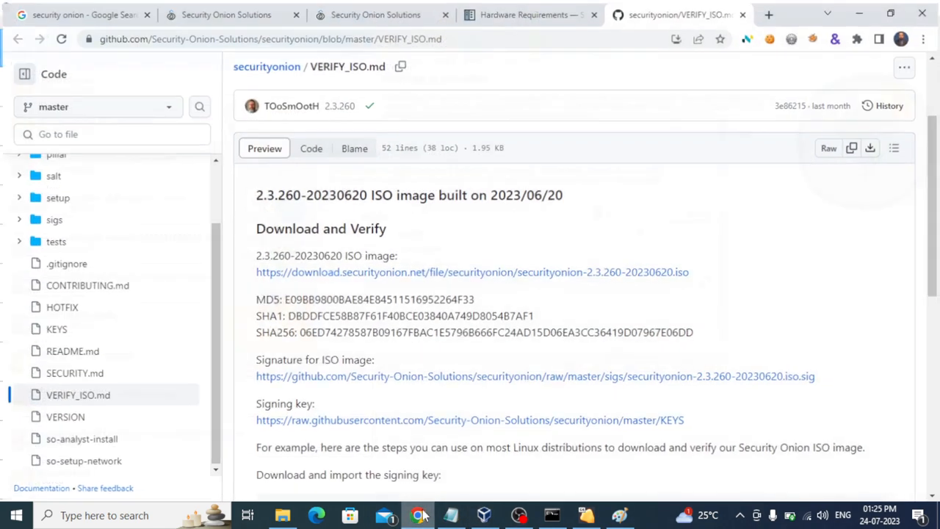
# Step: Check Security Onion's minimum hardware specs, then go back to the VirtualBox disk step
pyautogui.click(514, 11)
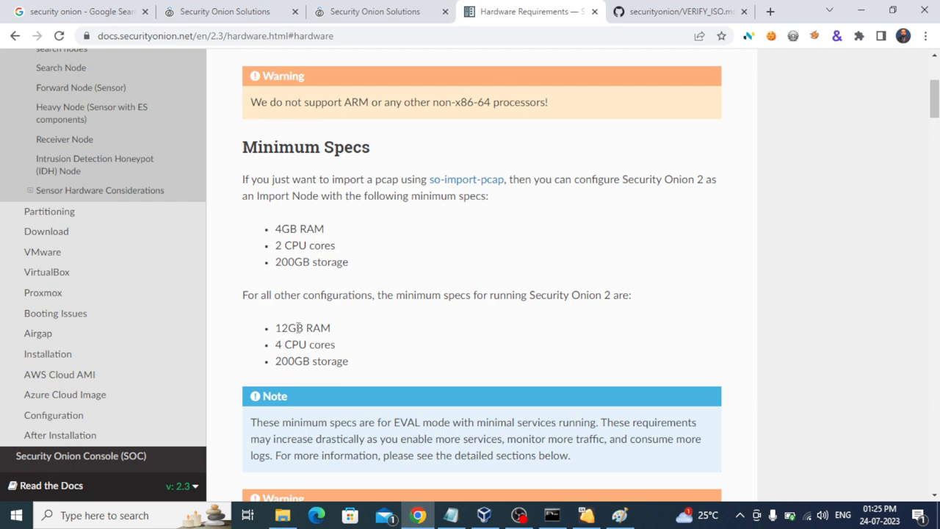
pyautogui.click(588, 516)
pyautogui.click(588, 516)
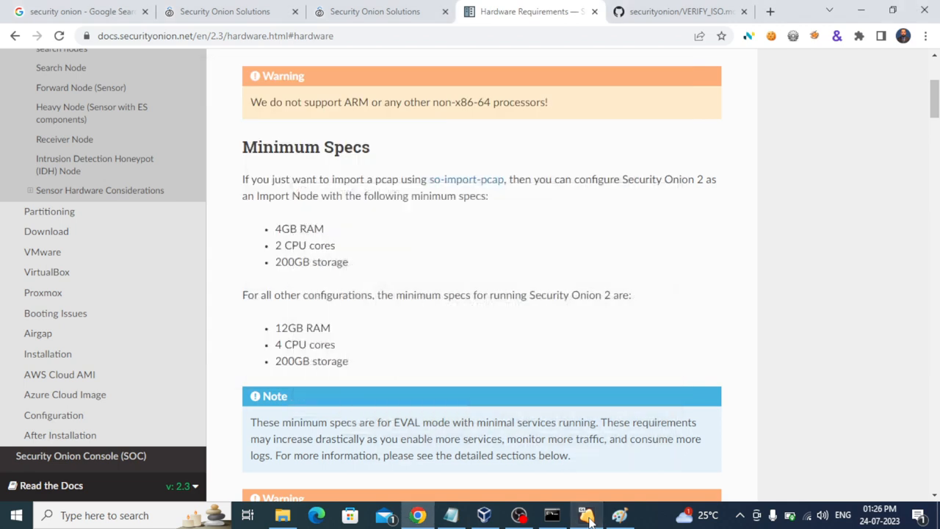
pyautogui.click(484, 516)
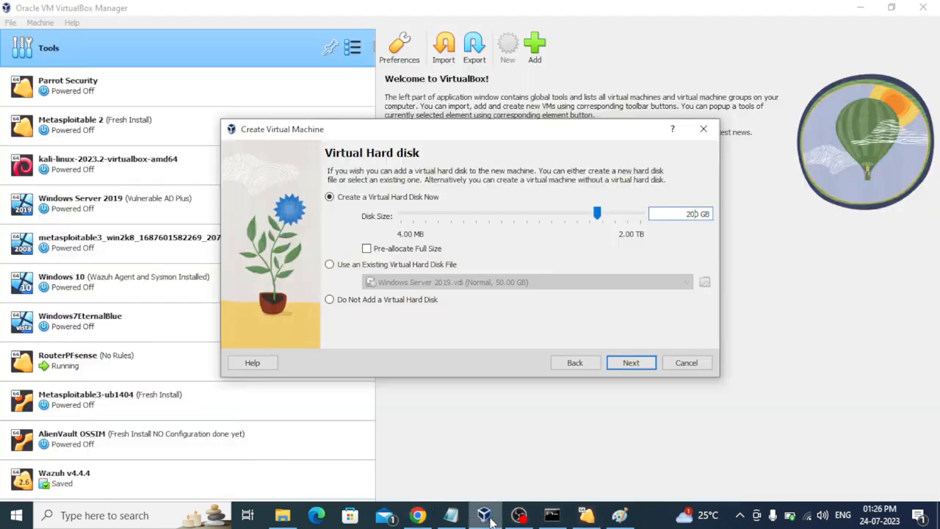
# Step: Review the summary and finish creating the so-eval machine
pyautogui.click(633, 362)
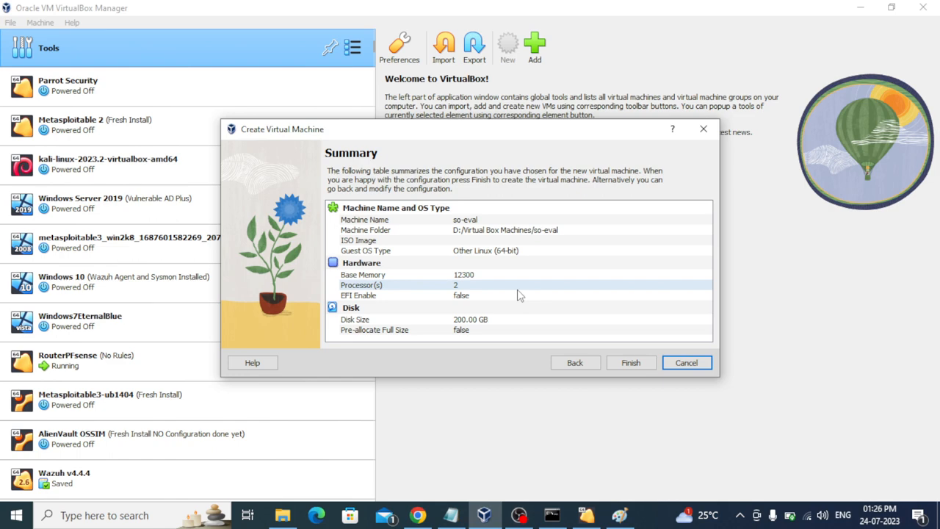
pyautogui.click(630, 363)
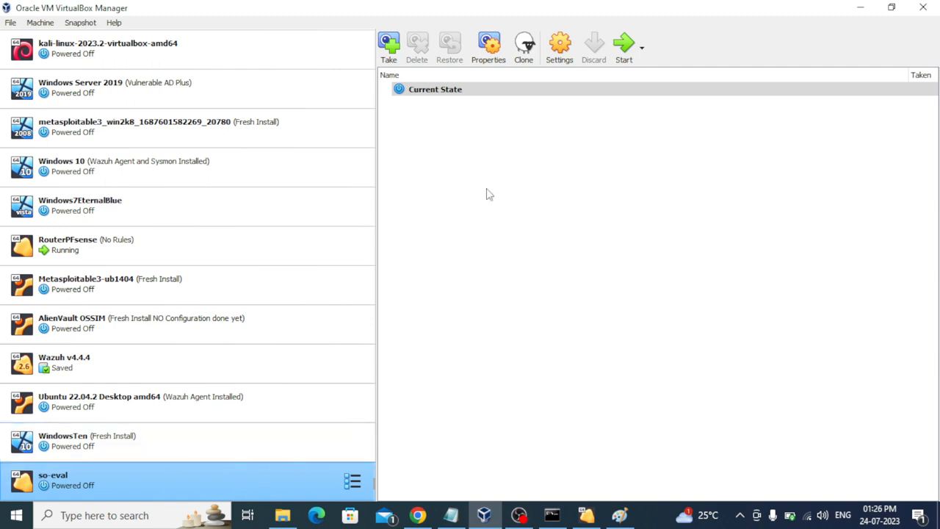
# Step: In so-eval's settings, review System and General, then set Display video memory to 128 MB
pyautogui.click(562, 54)
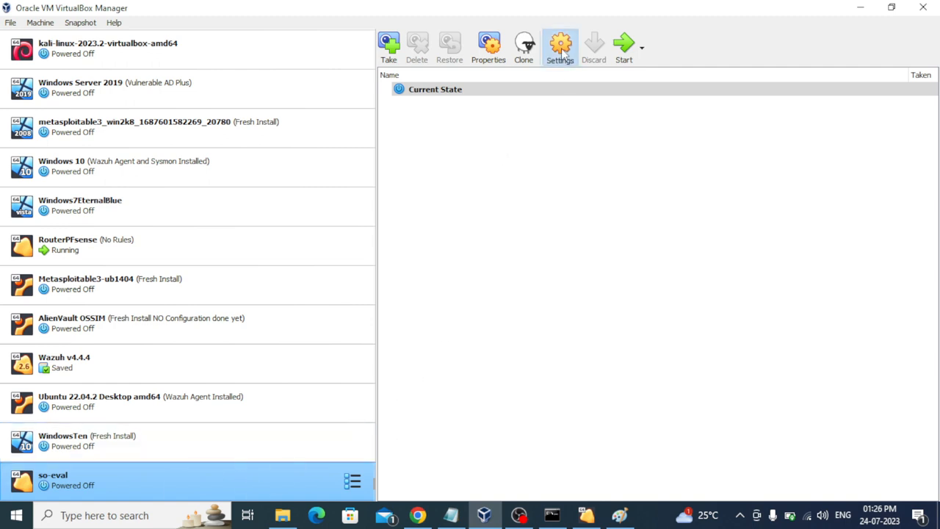
pyautogui.click(290, 144)
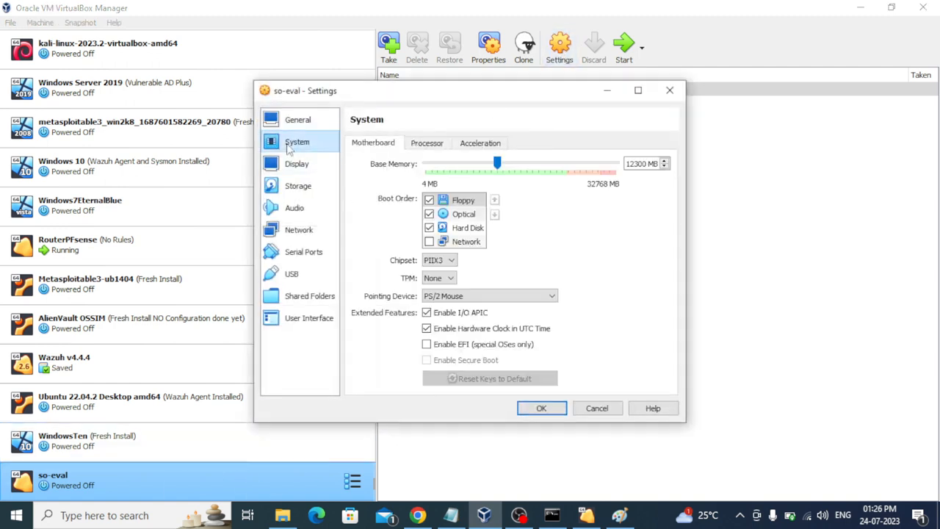
pyautogui.click(439, 141)
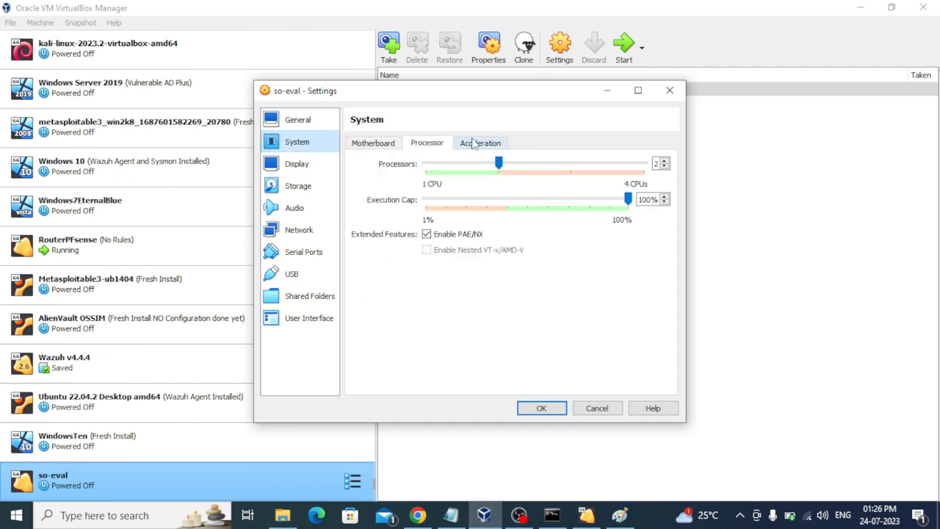
pyautogui.click(472, 142)
pyautogui.click(288, 123)
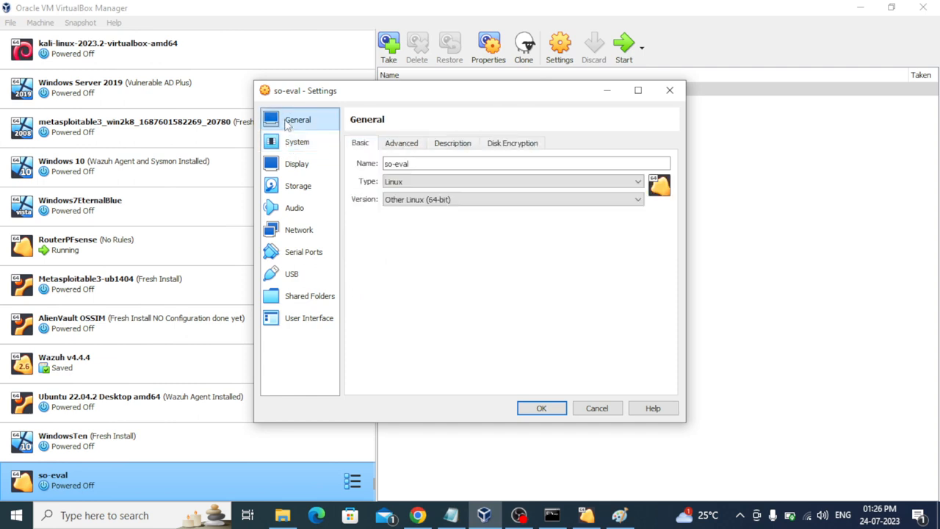
pyautogui.click(395, 146)
pyautogui.click(436, 143)
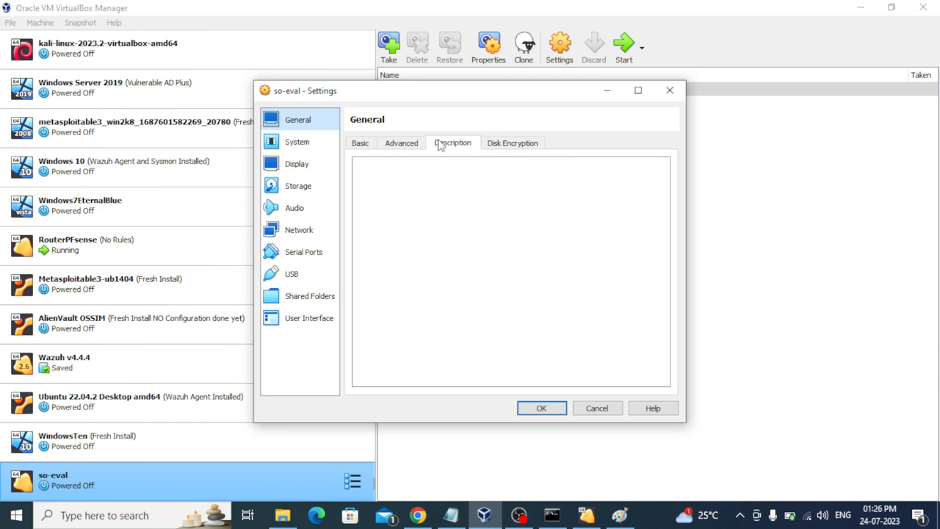
pyautogui.click(301, 143)
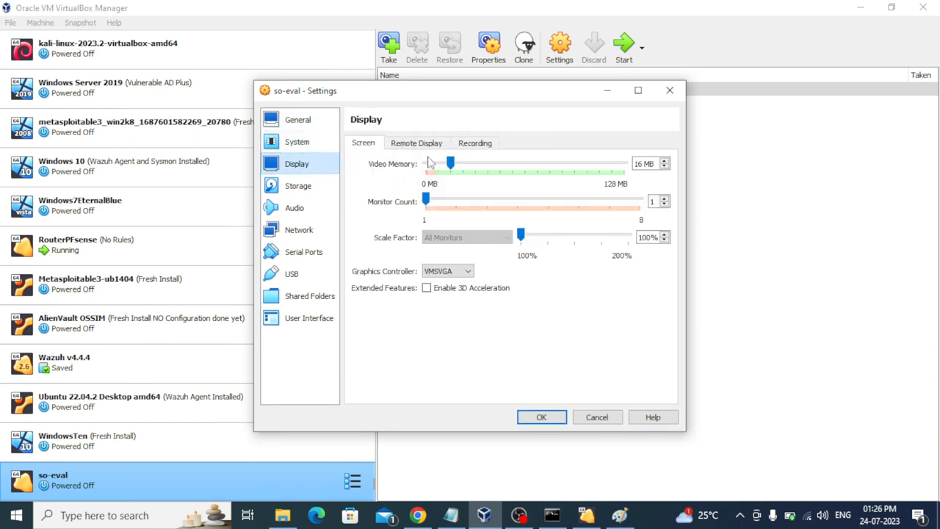
pyautogui.moveTo(450, 163); pyautogui.dragTo(659, 207)
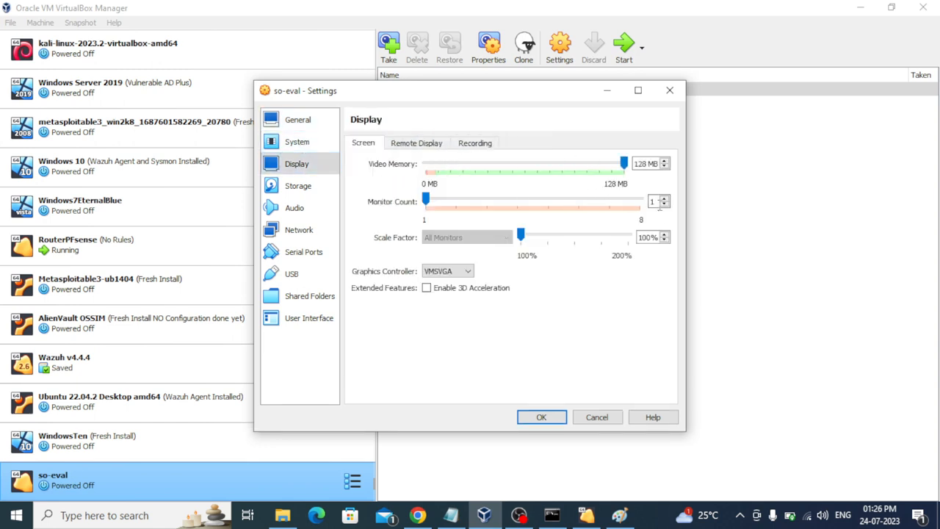
# Step: Load securityonion-2.3.260-20230620.iso into so-eval's empty IDE optical drive
pyautogui.click(301, 185)
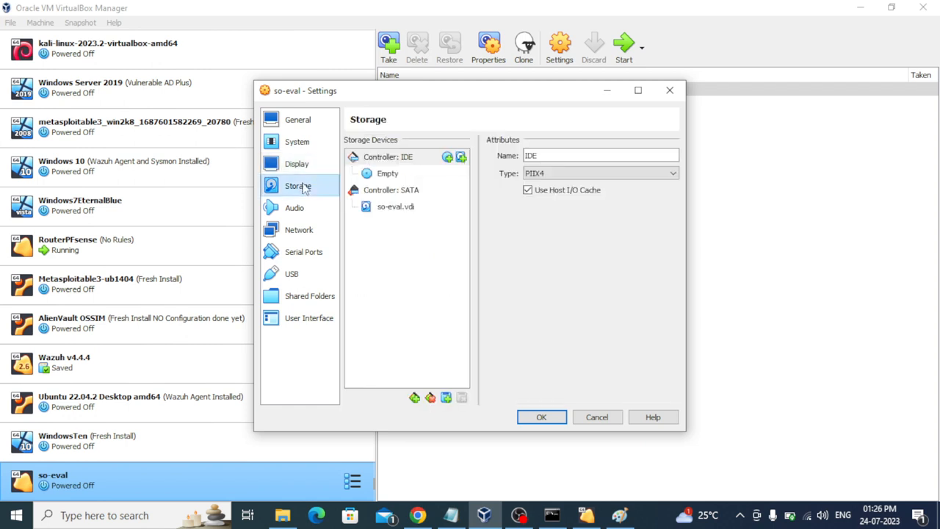
pyautogui.click(387, 174)
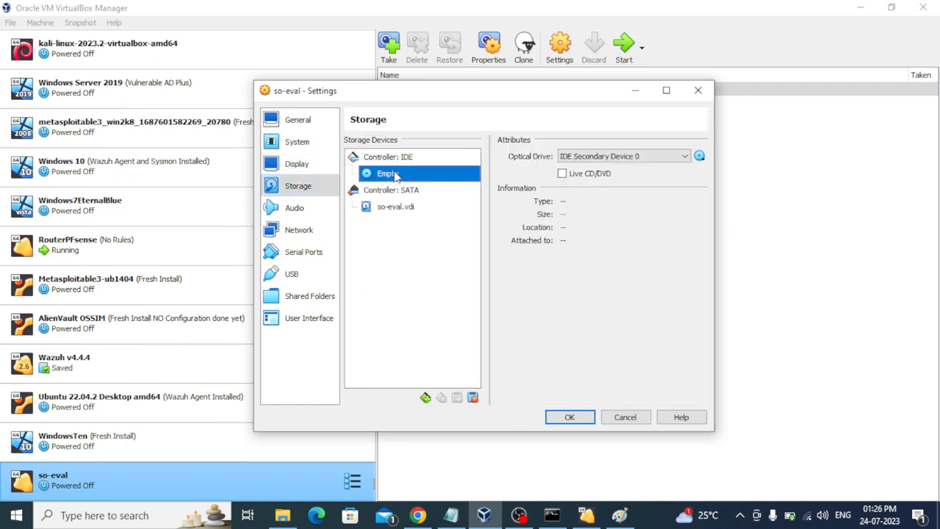
pyautogui.click(699, 157)
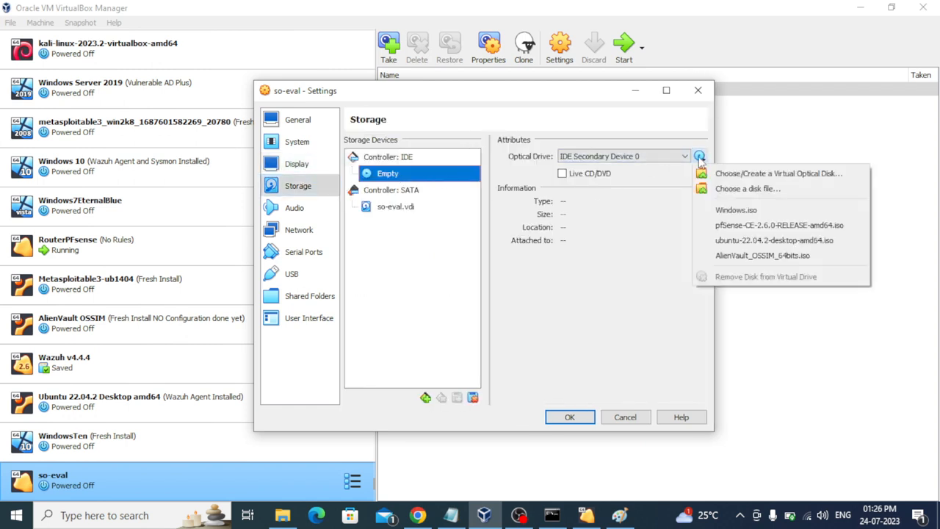
pyautogui.click(741, 189)
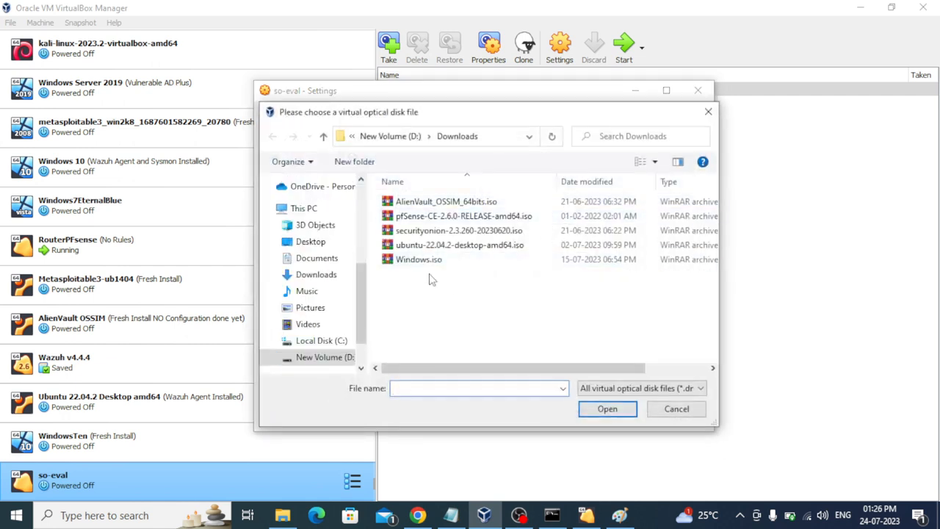
pyautogui.click(441, 230)
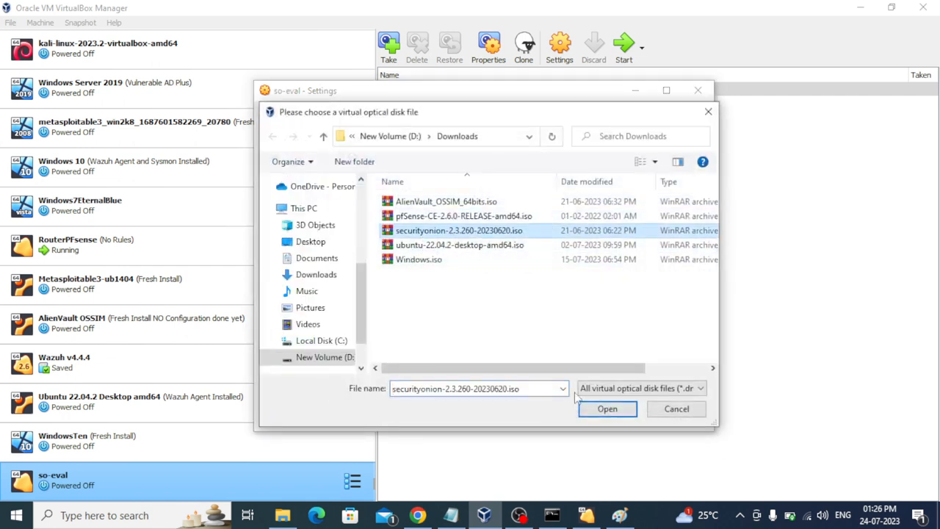
pyautogui.click(603, 413)
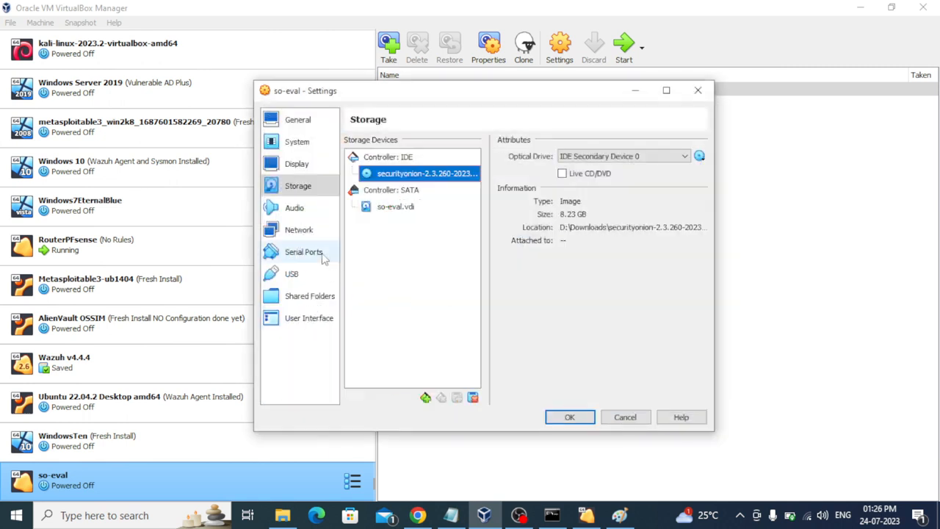
pyautogui.click(298, 230)
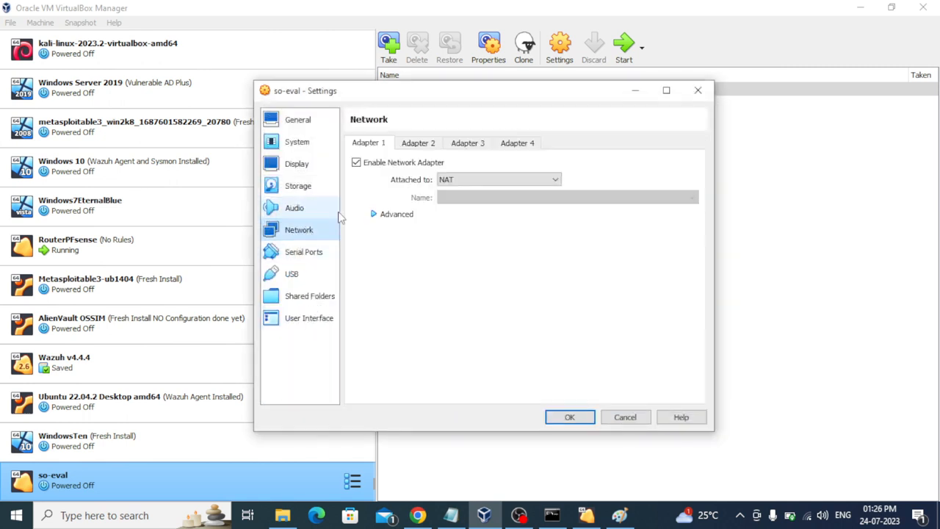
# Step: Attach so-eval's Adapter 1 to an Internal Network and show its advanced options
pyautogui.click(448, 180)
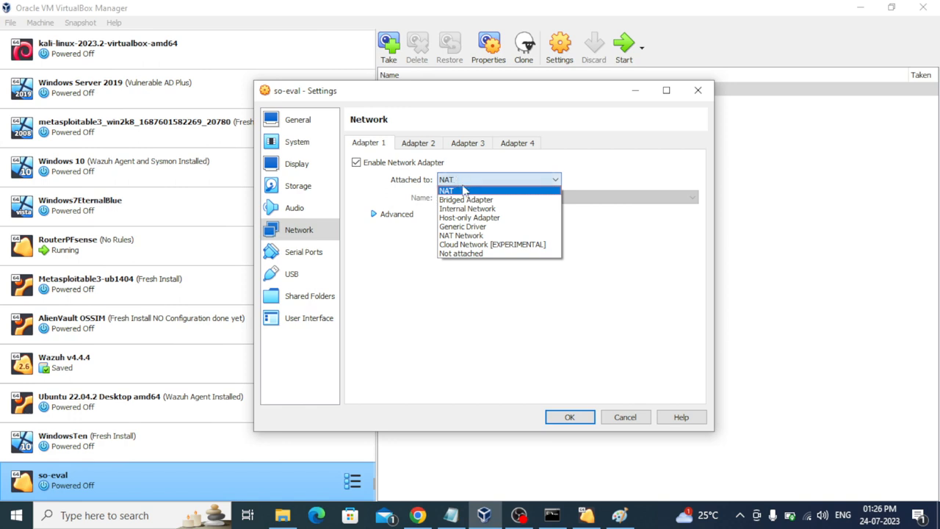
pyautogui.click(470, 210)
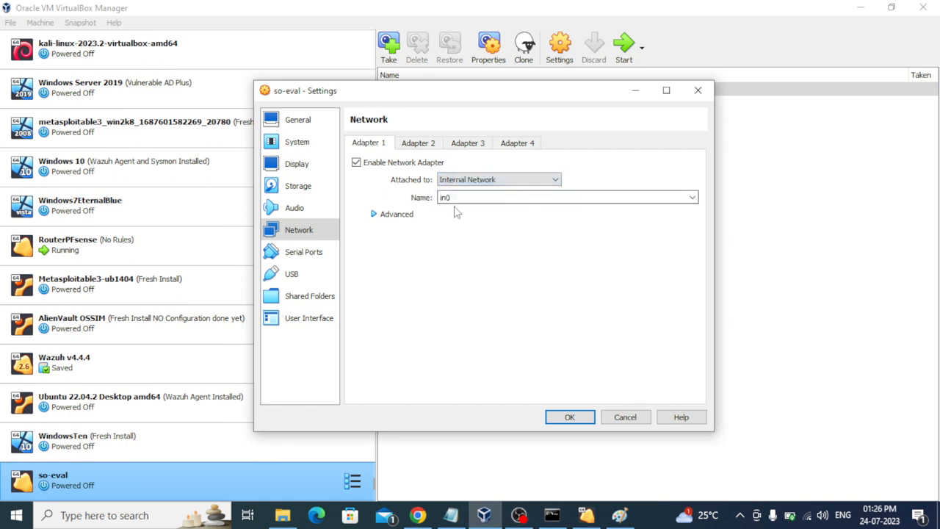
pyautogui.click(389, 216)
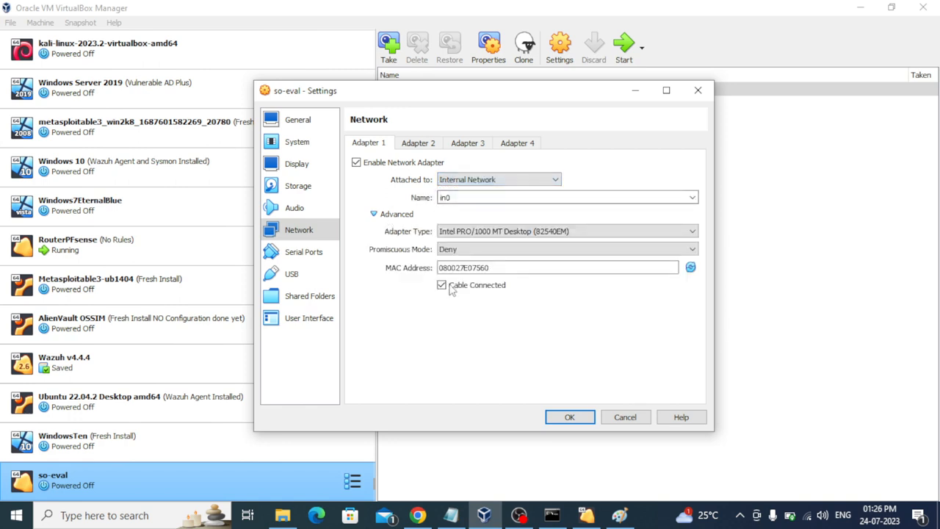
# Step: Copy Adapter 1's MAC 080027E07560 over the old in0 address in the Notepad notes
pyautogui.click(462, 515)
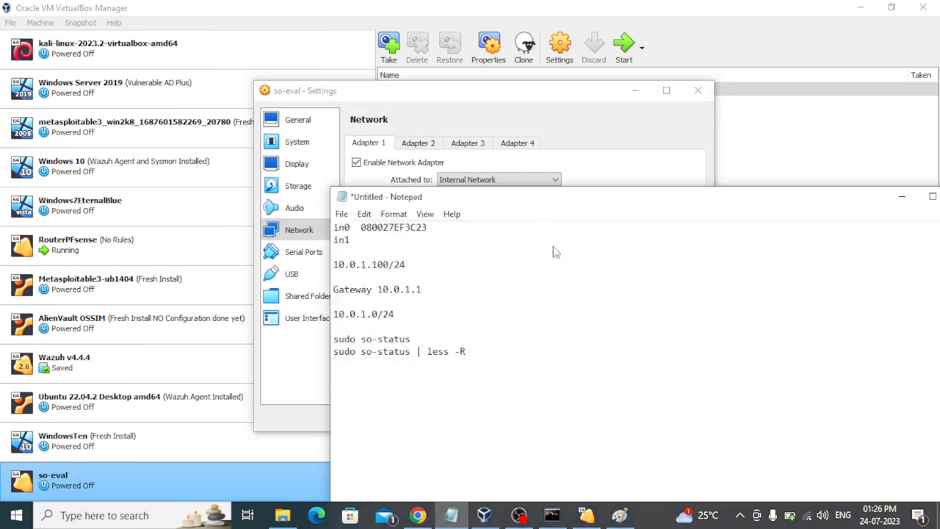
pyautogui.moveTo(664, 206); pyautogui.dragTo(693, 331)
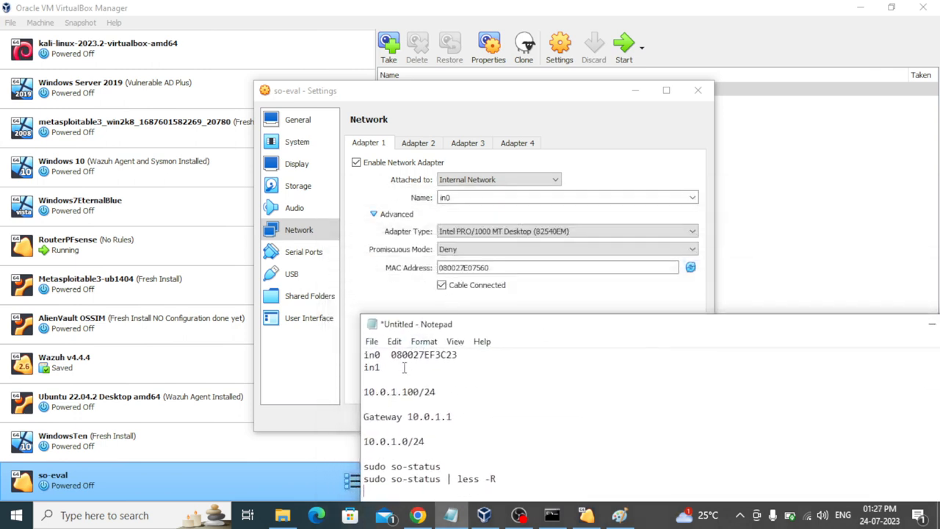
pyautogui.click(495, 267)
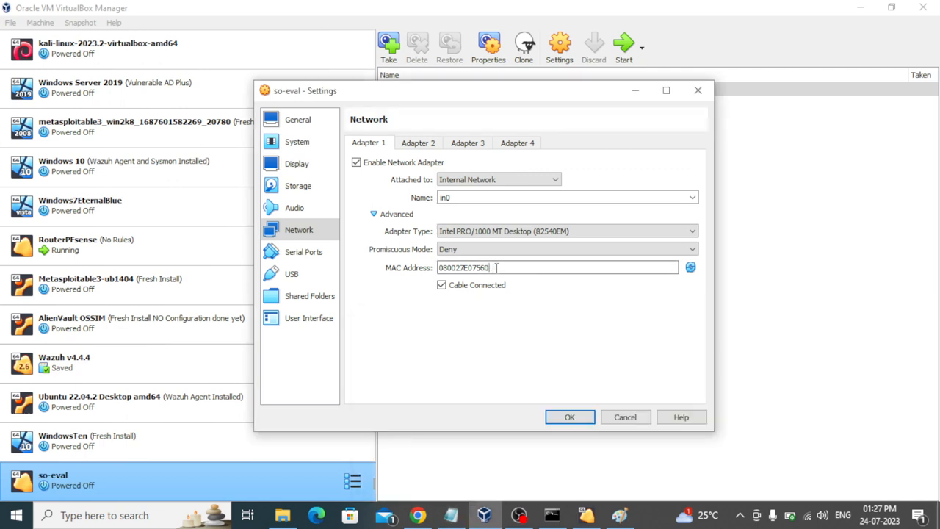
pyautogui.rightClick(420, 269)
pyautogui.click(555, 267)
pyautogui.doubleClick(557, 266)
pyautogui.hotkey('ctrl', 'c')
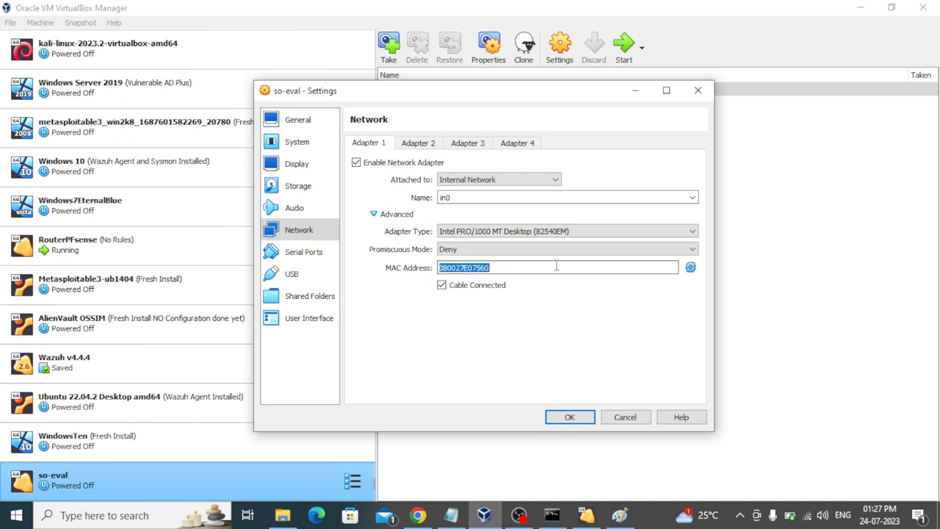
pyautogui.click(451, 515)
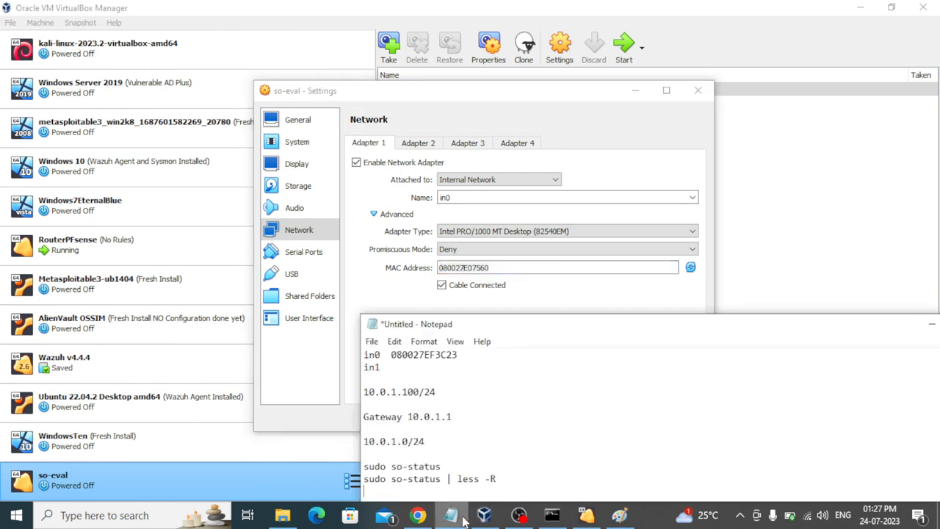
pyautogui.moveTo(391, 355); pyautogui.dragTo(467, 354)
pyautogui.hotkey('ctrl', 'v')
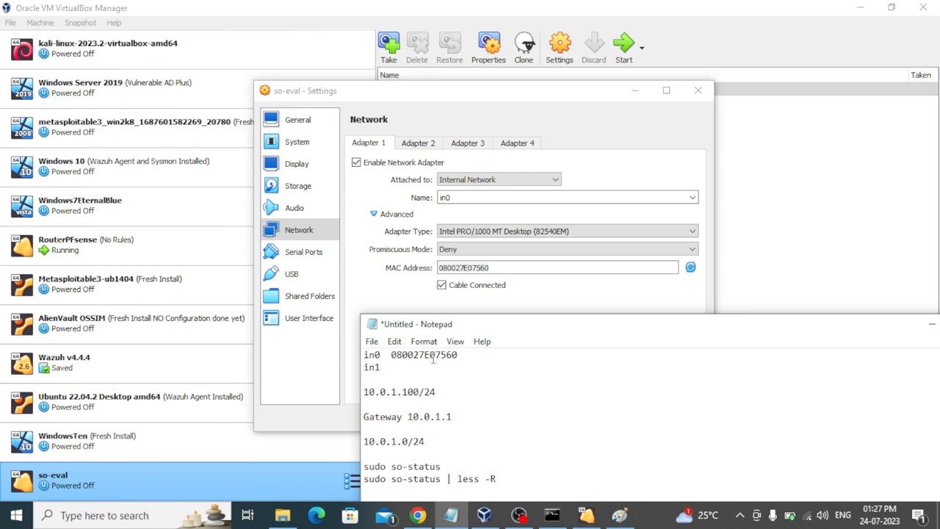
pyautogui.moveTo(853, 334); pyautogui.dragTo(803, 327)
pyautogui.click(877, 323)
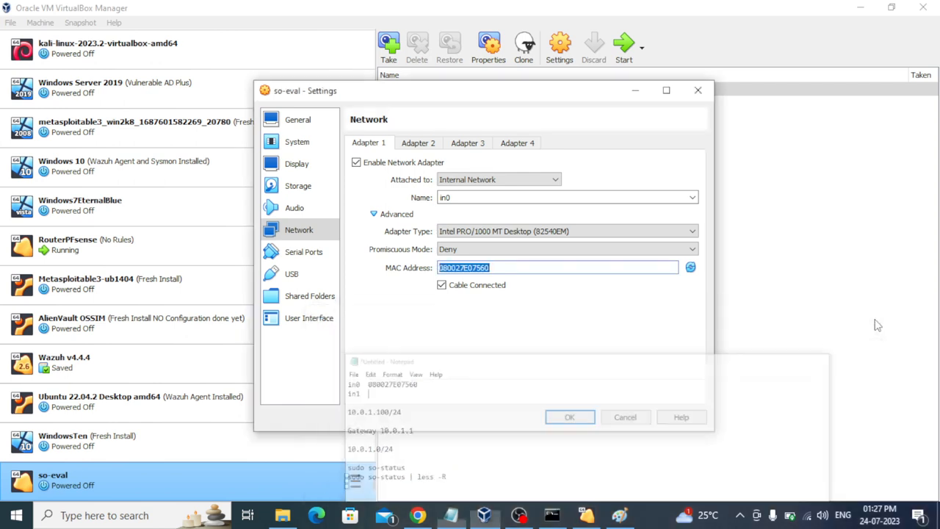
pyautogui.doubleClick(464, 267)
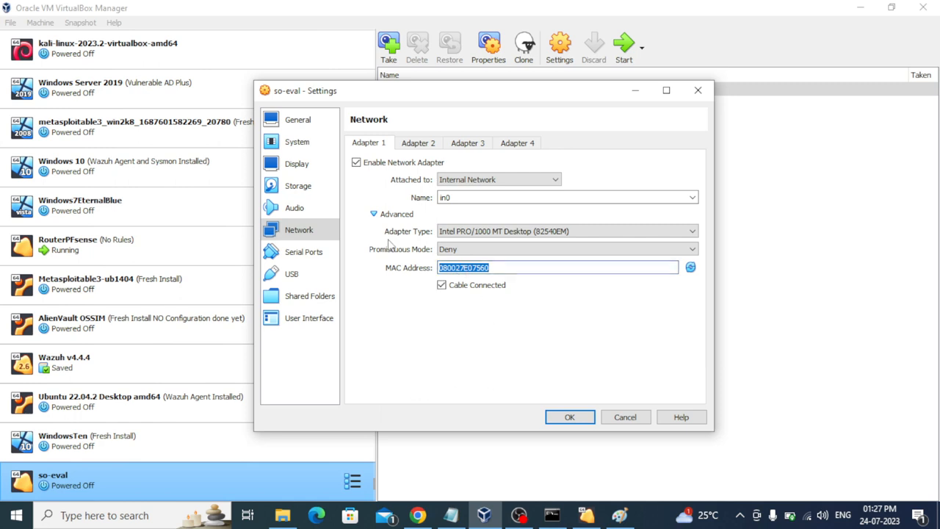
# Step: Enable Adapter 2 and attach it to Internal Network in1
pyautogui.click(413, 144)
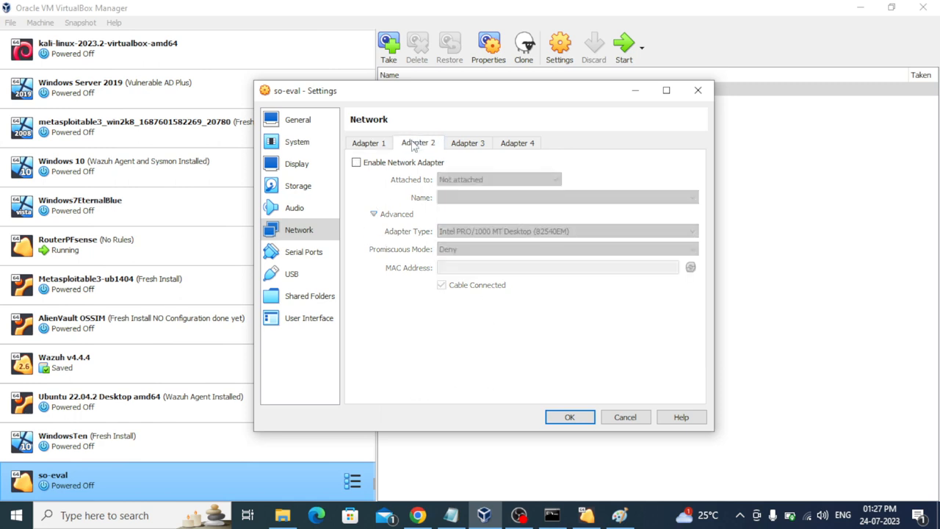
pyautogui.click(375, 164)
pyautogui.click(461, 179)
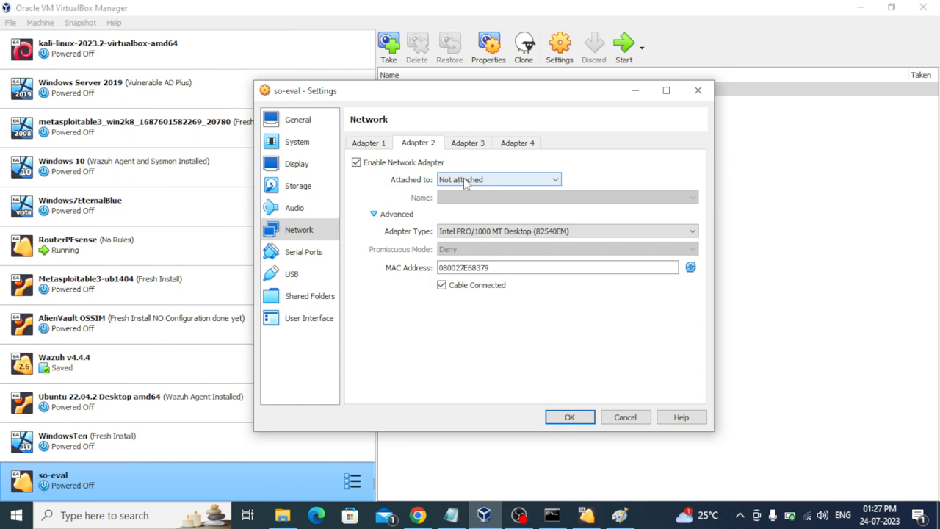
pyautogui.click(468, 209)
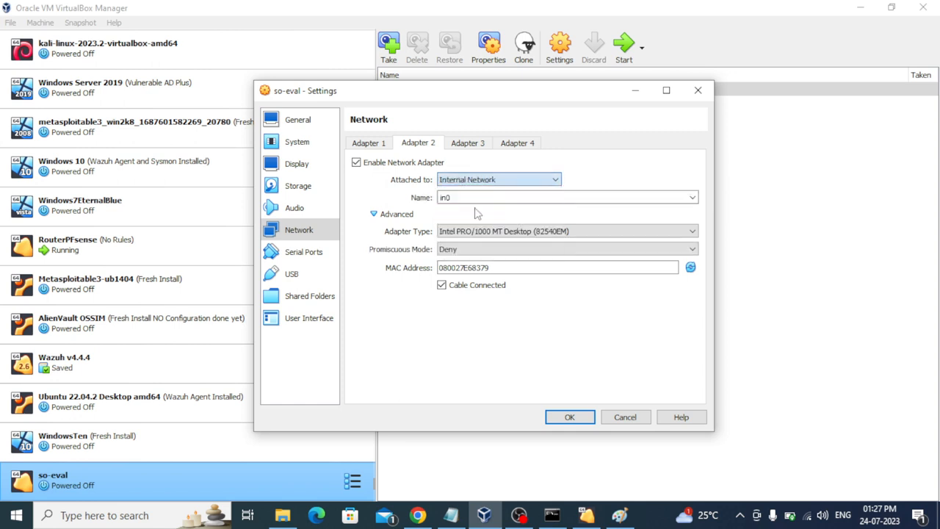
pyautogui.click(691, 198)
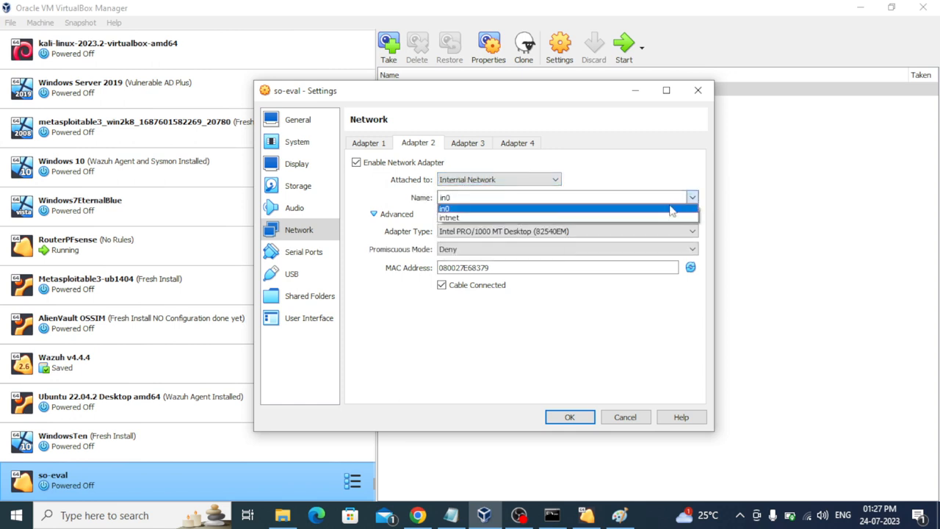
pyautogui.click(668, 212)
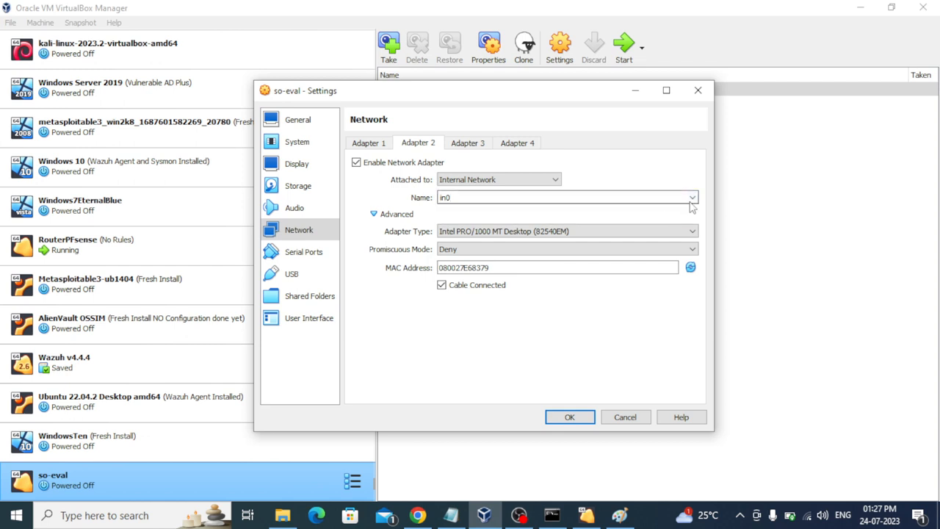
pyautogui.click(690, 197)
pyautogui.click(671, 218)
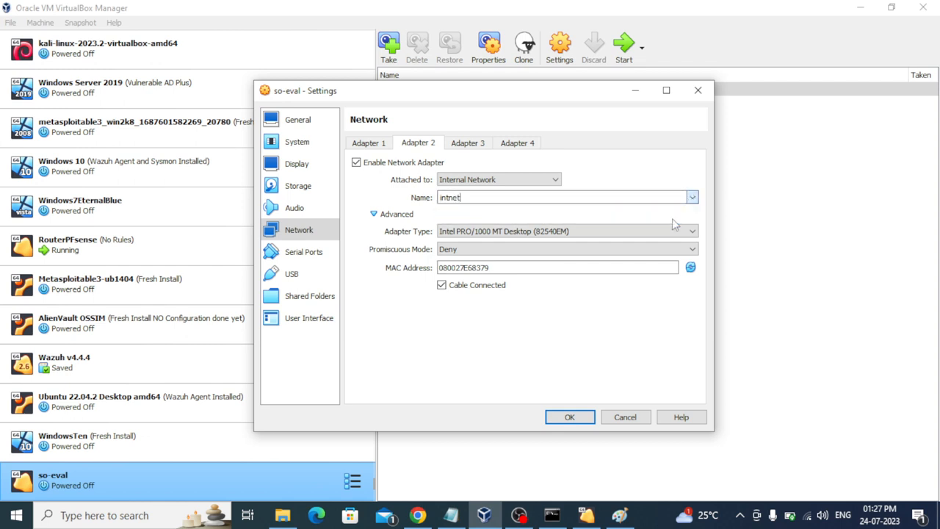
pyautogui.press('BackSpace')
pyautogui.press('BackSpace')
pyautogui.press('BackSpace')
pyautogui.press('BackSpace')
pyautogui.press('BackSpace')
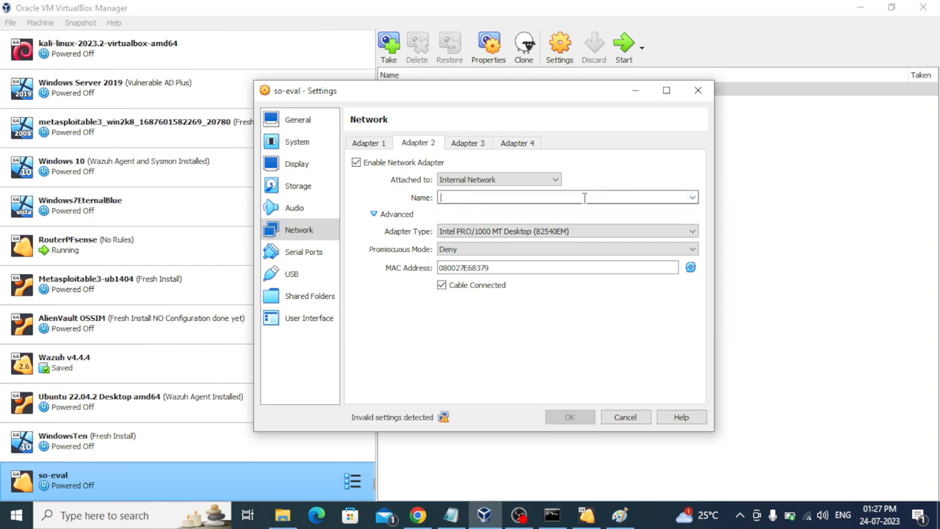
pyautogui.write('in1')
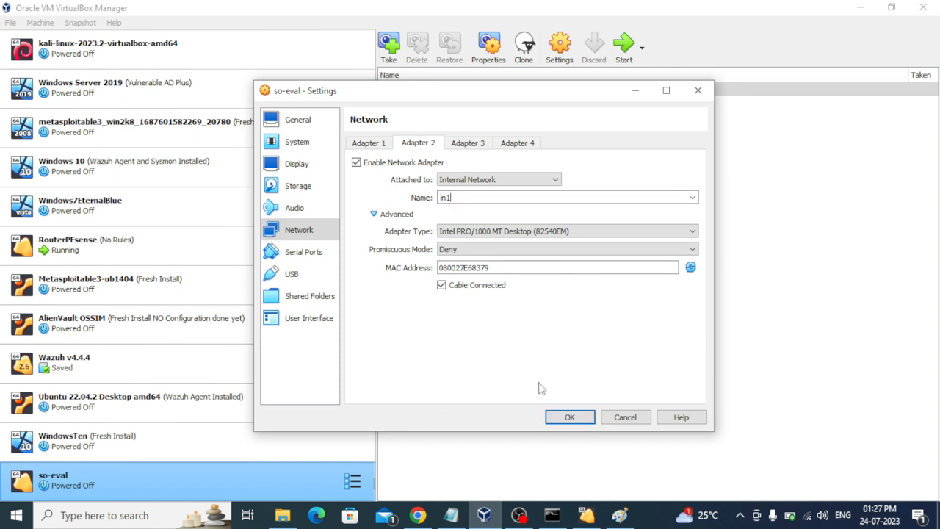
# Step: Paste Adapter 2's MAC 080027E68379 after in1 in the notes
pyautogui.rightClick(444, 262)
pyautogui.click(429, 269)
pyautogui.doubleClick(449, 269)
pyautogui.hotkey('ctrl', 'c')
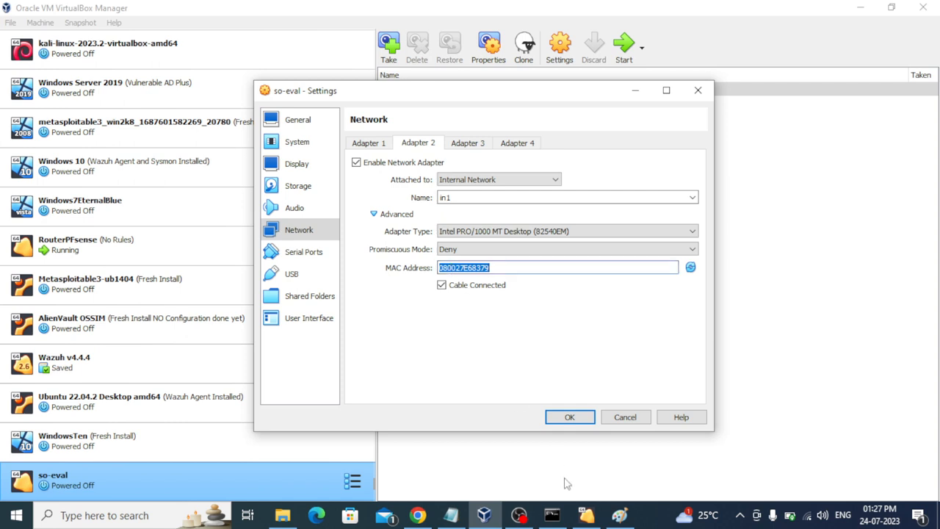
pyautogui.click(450, 515)
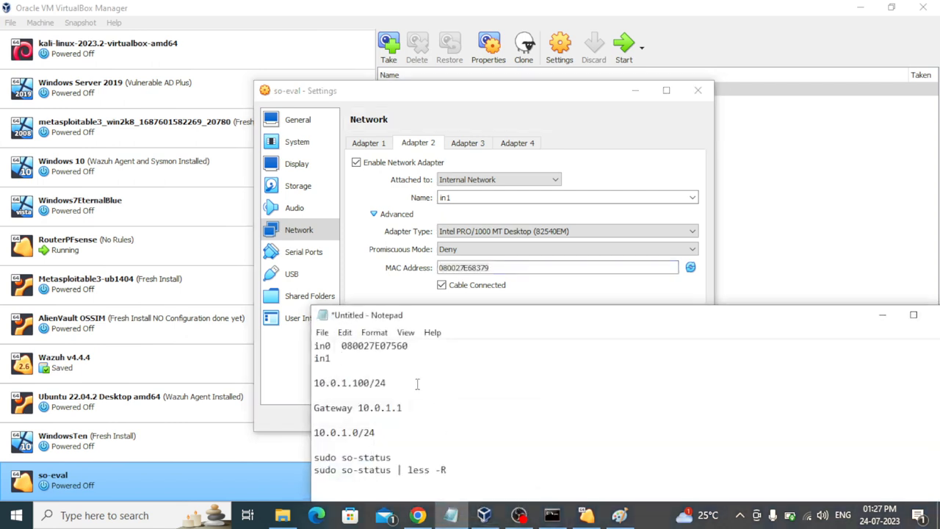
pyautogui.hotkey('ctrl', 'v')
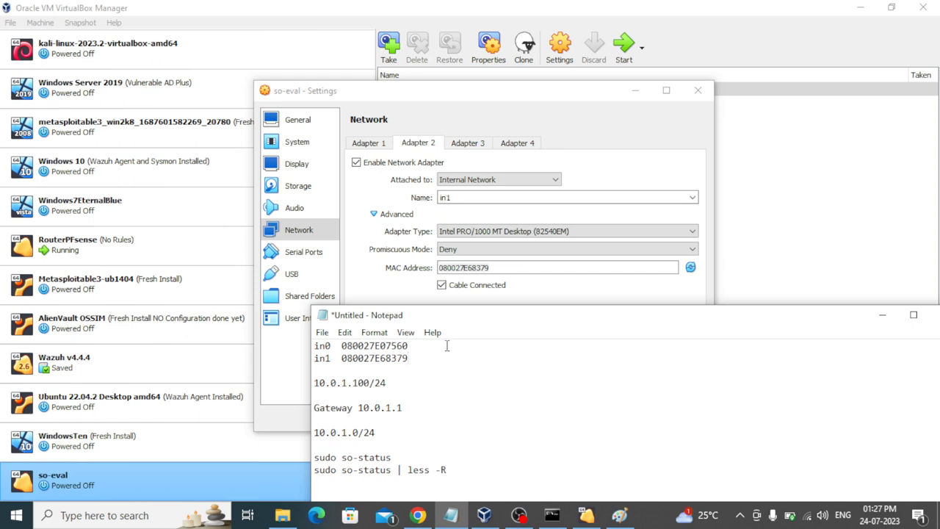
pyautogui.click(881, 314)
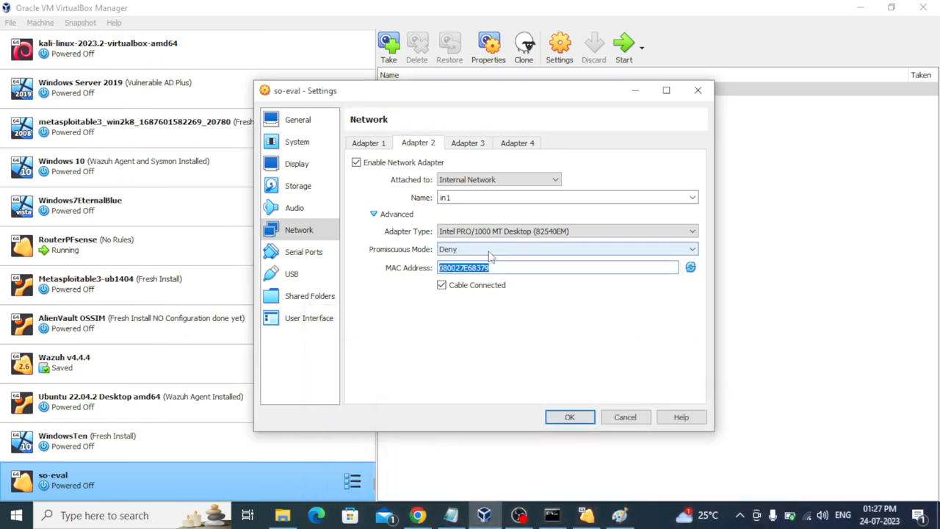
# Step: Set Adapter 2's promiscuous mode to Allow All and save the network settings
pyautogui.click(693, 251)
pyautogui.click(636, 289)
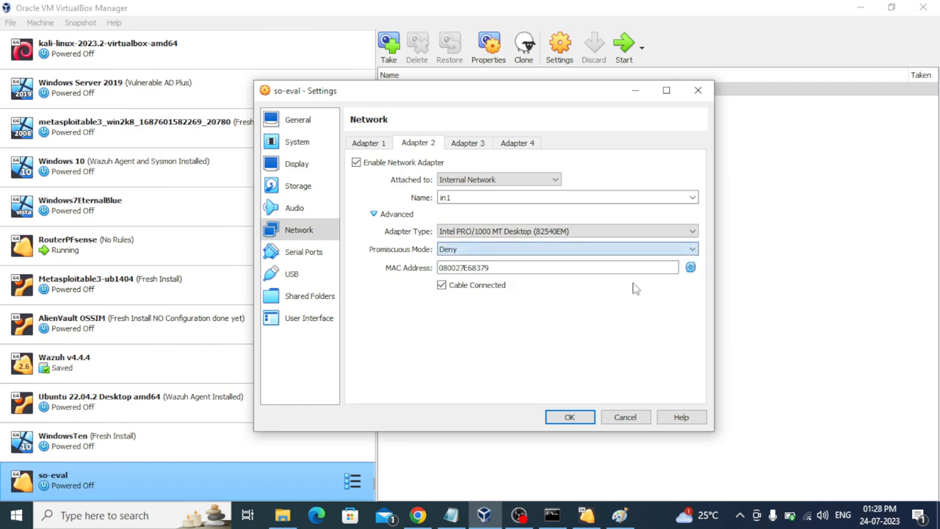
pyautogui.click(692, 250)
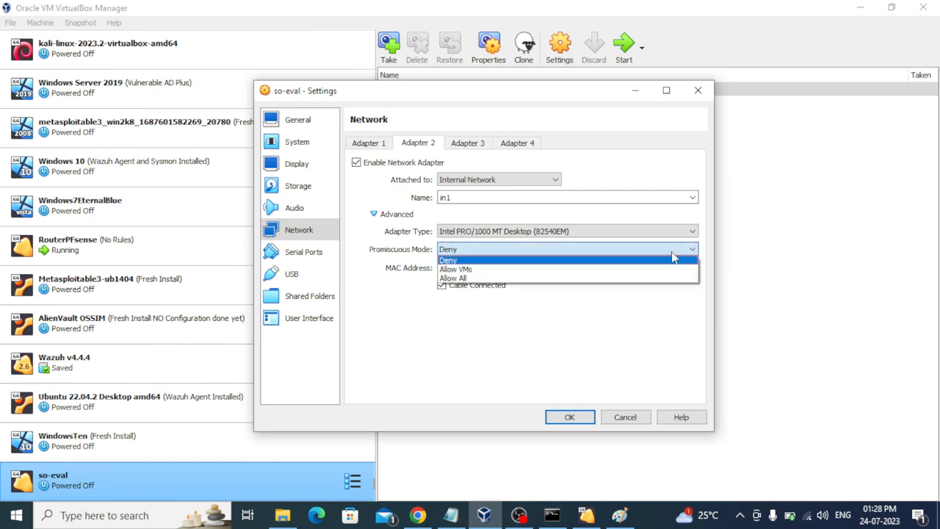
pyautogui.click(596, 279)
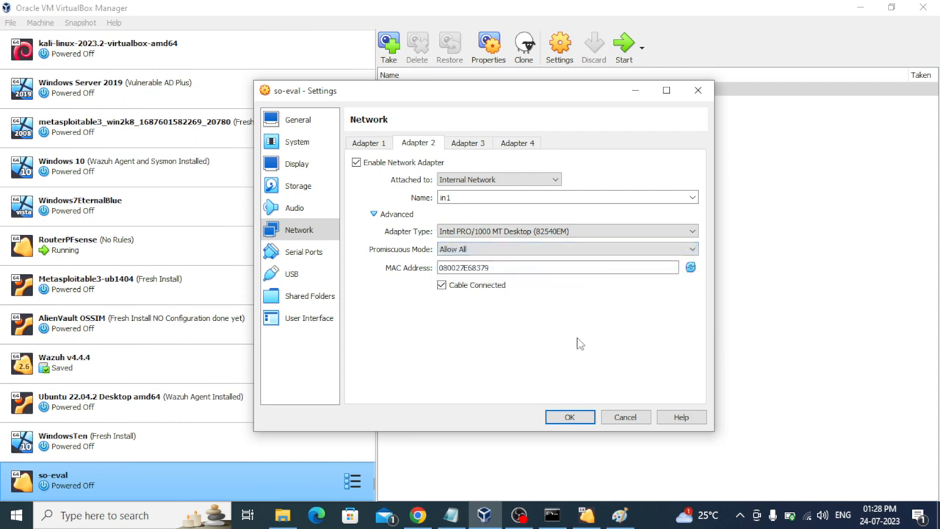
pyautogui.click(567, 416)
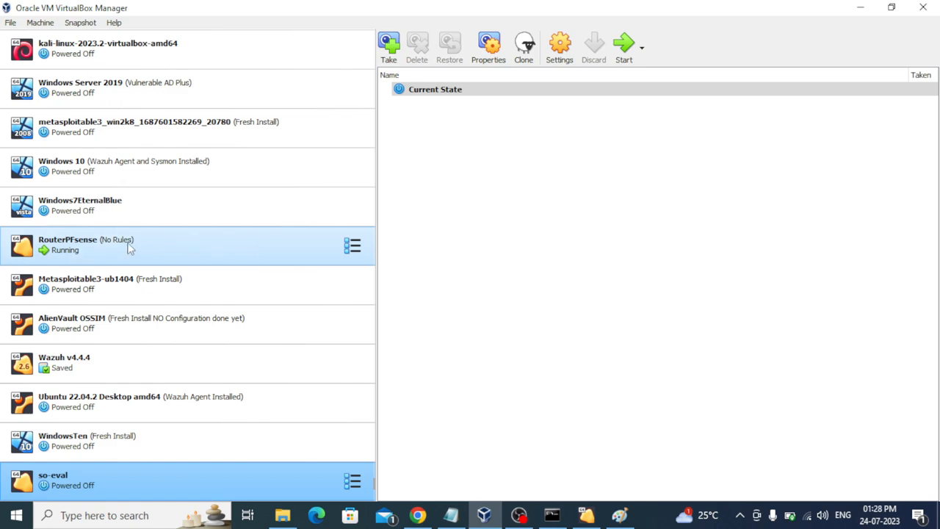
# Step: Start so-eval and switch to the VERIFY_ISO.md page in Chrome
pyautogui.click(624, 53)
pyautogui.click(859, 8)
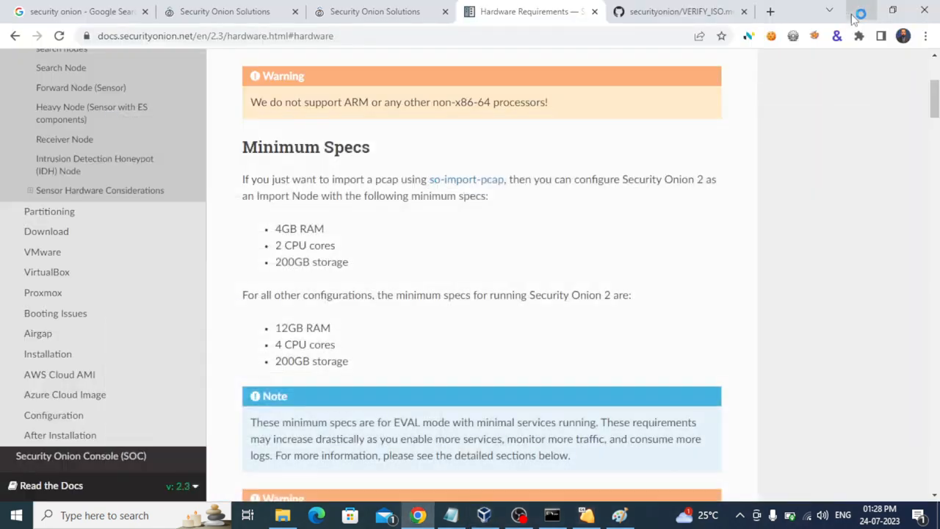
pyautogui.click(683, 13)
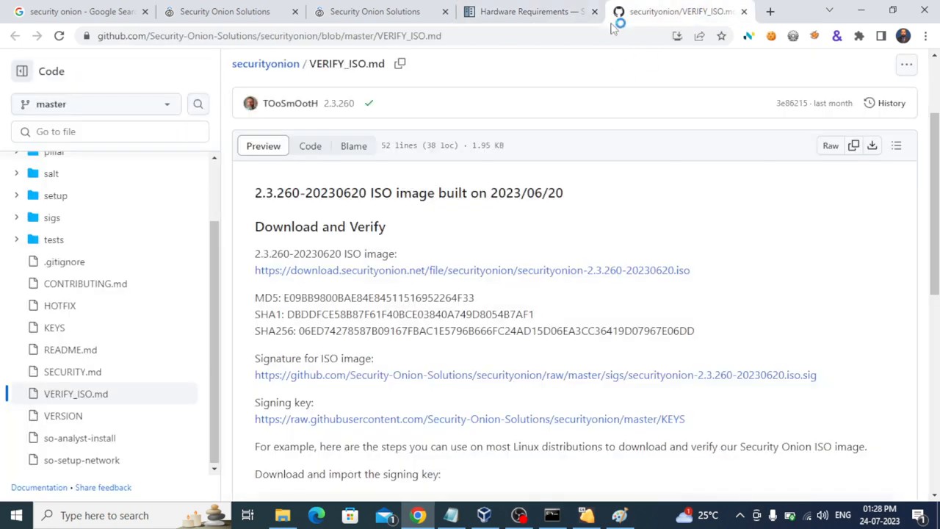
# Step: Show the RouterPFsense console's LAN address 10.0.1.1/24 over the Paint network diagram
pyautogui.click(861, 10)
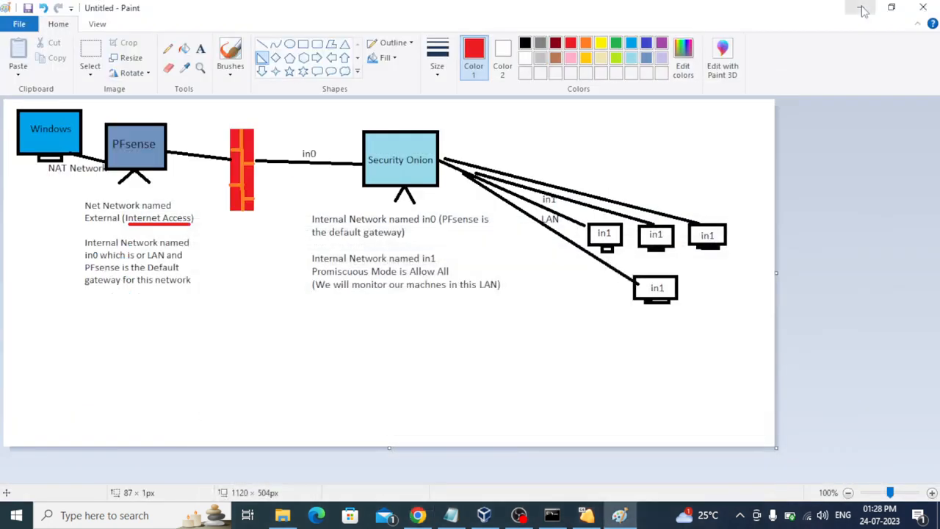
pyautogui.moveTo(587, 517)
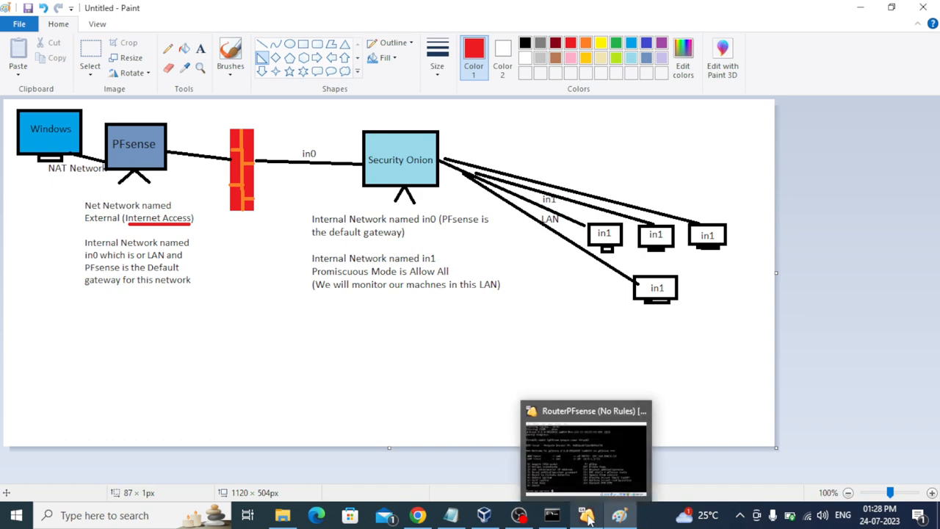
pyautogui.click(522, 454)
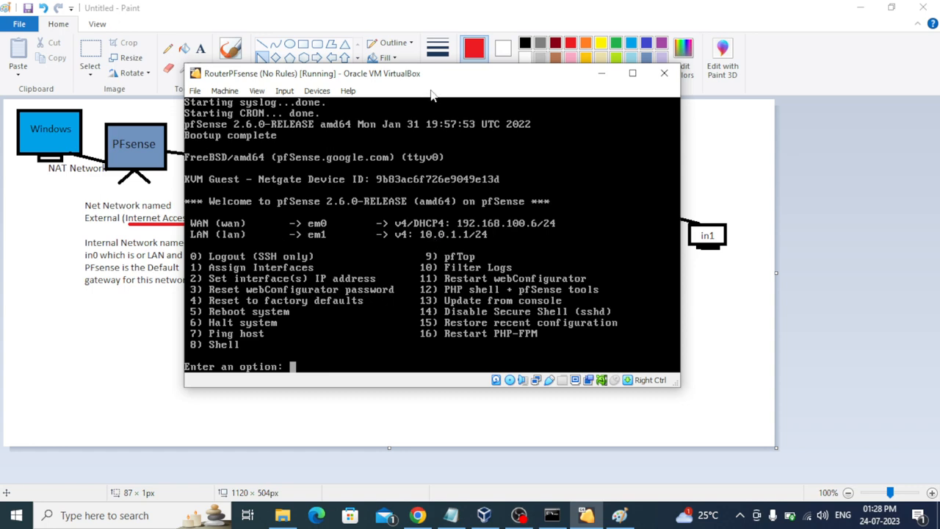
pyautogui.moveTo(478, 83)
pyautogui.mouseDown()
pyautogui.moveTo(549, 119)
pyautogui.moveTo(640, 278)
pyautogui.moveTo(429, 295)
pyautogui.mouseUp()
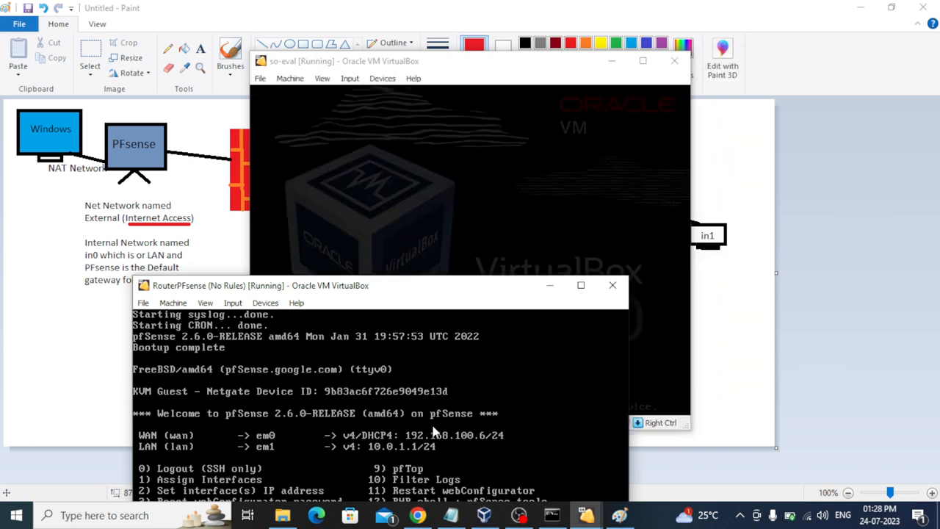
pyautogui.click(612, 62)
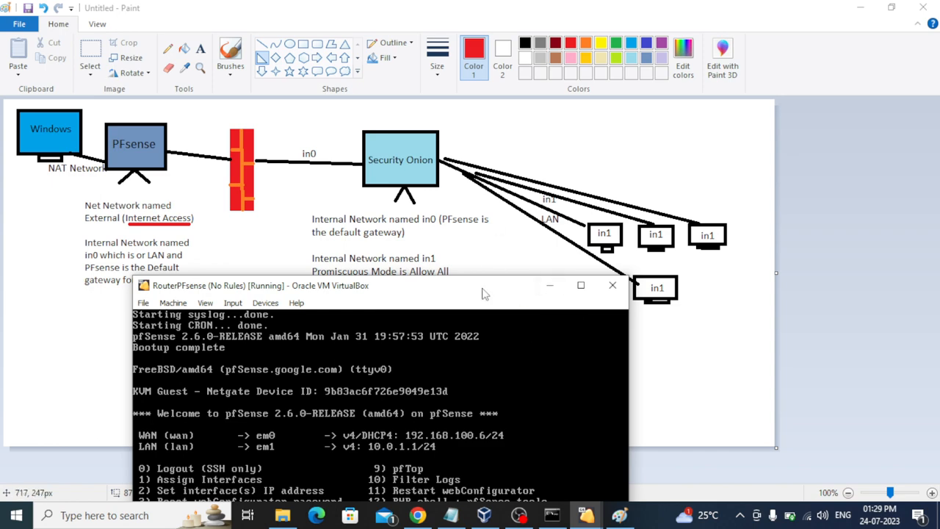
pyautogui.moveTo(483, 294); pyautogui.dragTo(515, 145)
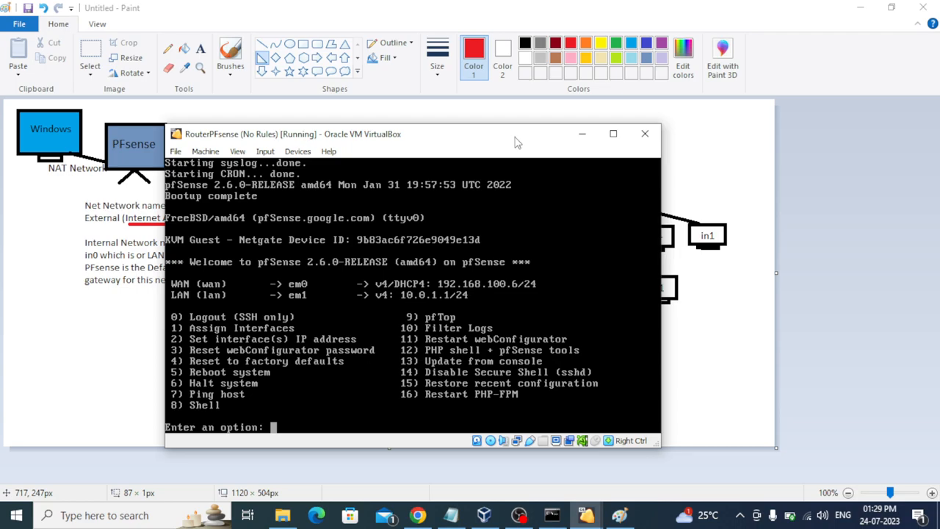
pyautogui.click(571, 130)
# Step: Restore the so-eval VM window and dismiss the mouse integration notification
pyautogui.click(861, 7)
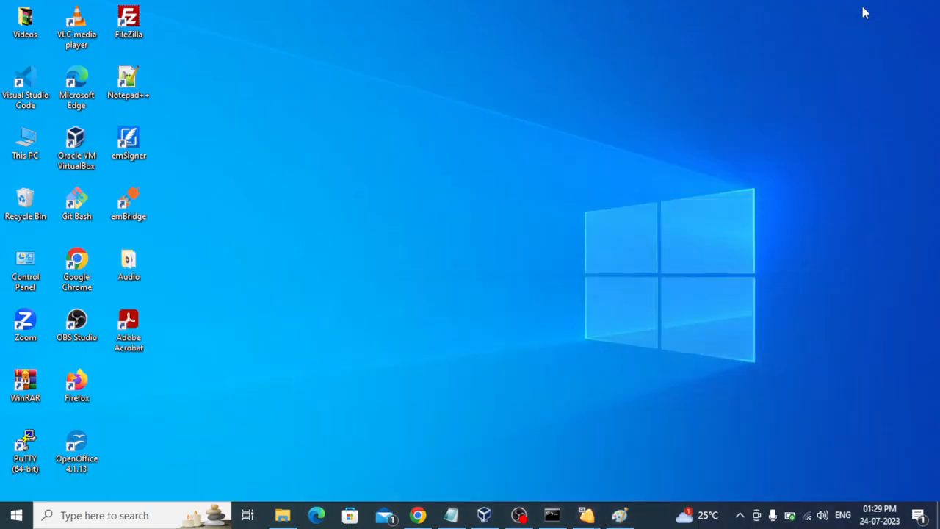
pyautogui.moveTo(592, 517)
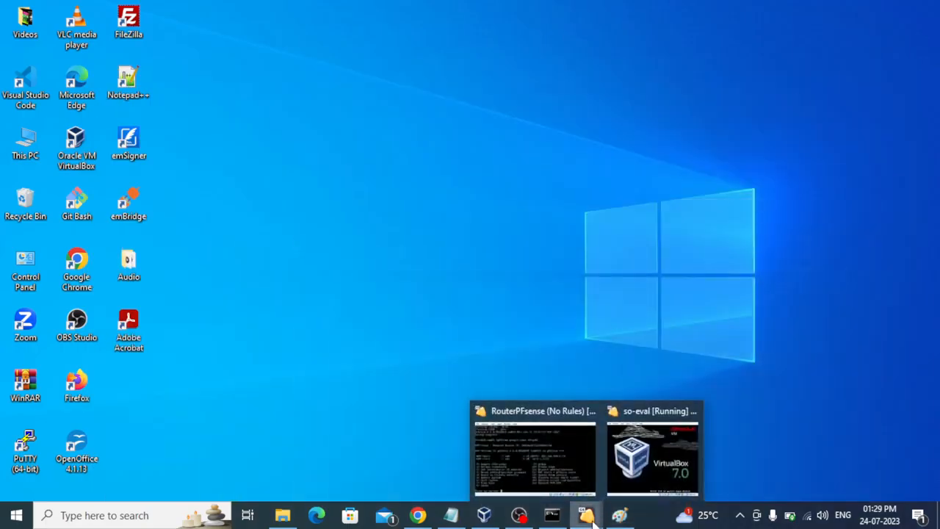
pyautogui.click(628, 462)
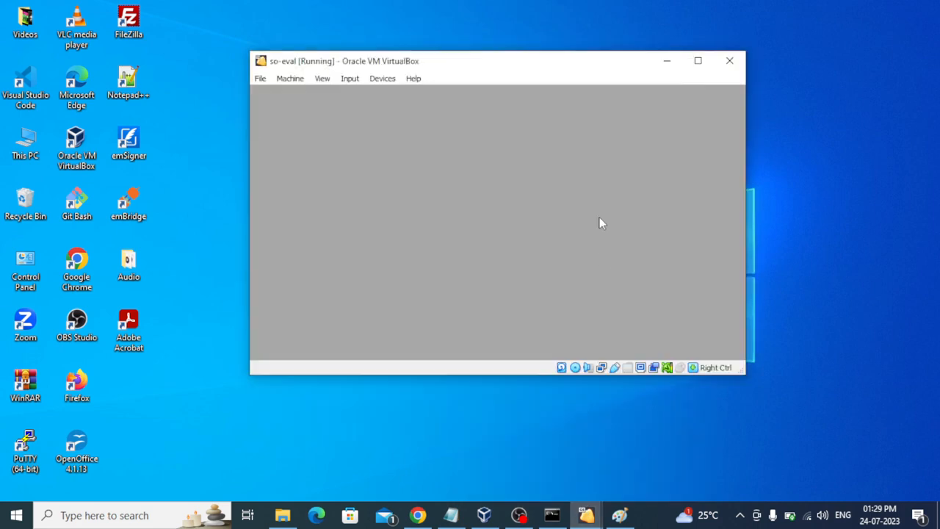
pyautogui.moveTo(575, 68); pyautogui.dragTo(598, 65)
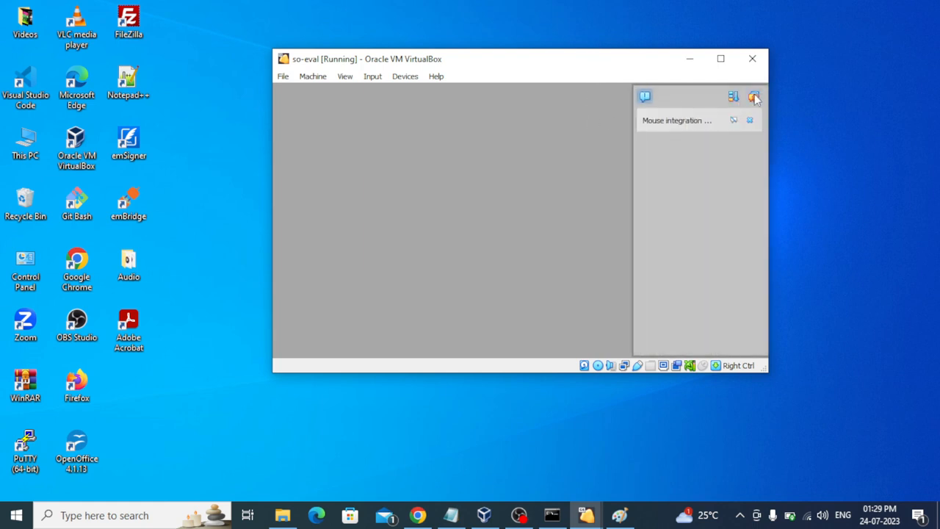
pyautogui.click(754, 96)
pyautogui.click(656, 525)
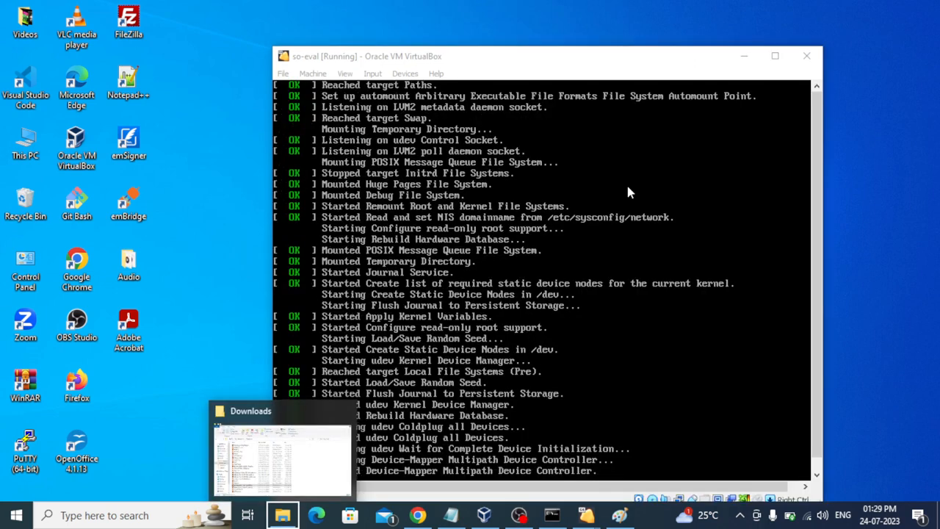
pyautogui.moveTo(607, 64); pyautogui.dragTo(592, 27)
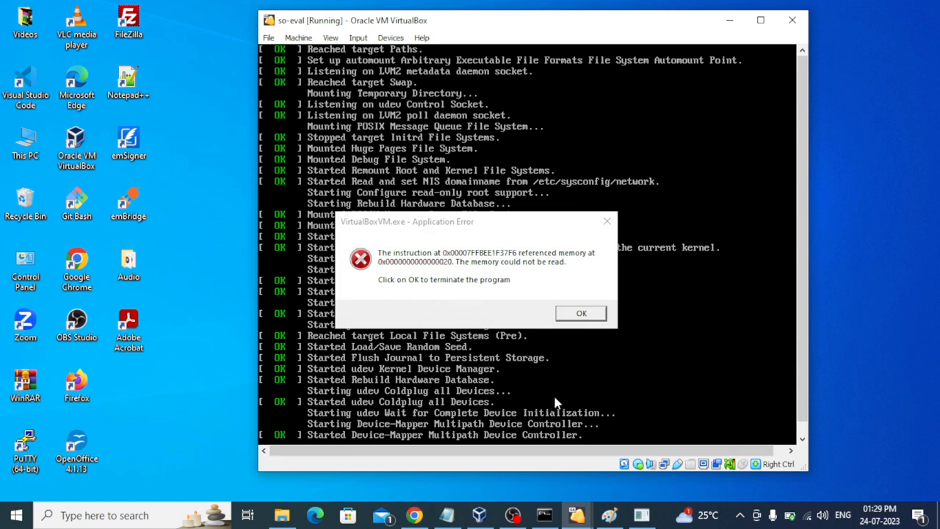
# Step: Dismiss the VirtualBoxVM.exe error and wait for the installer's data-loss warning
pyautogui.click(591, 317)
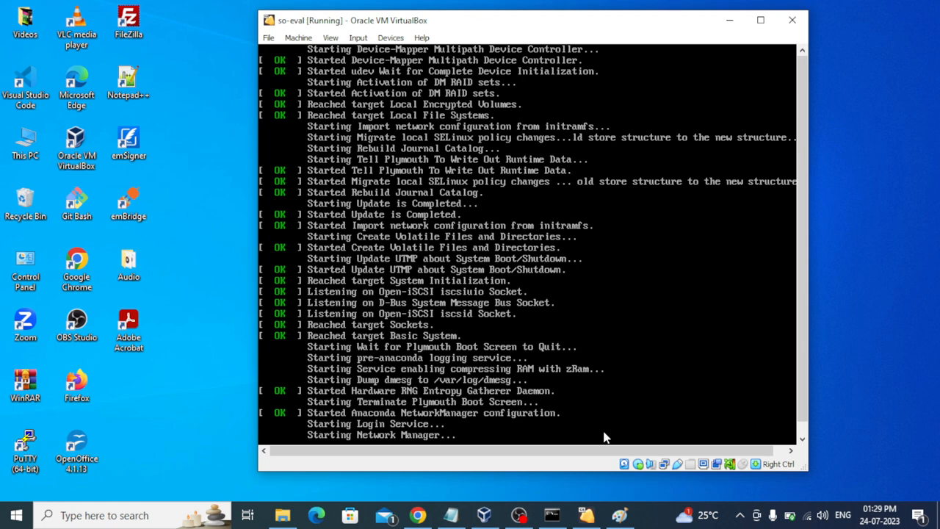
pyautogui.moveTo(621, 509)
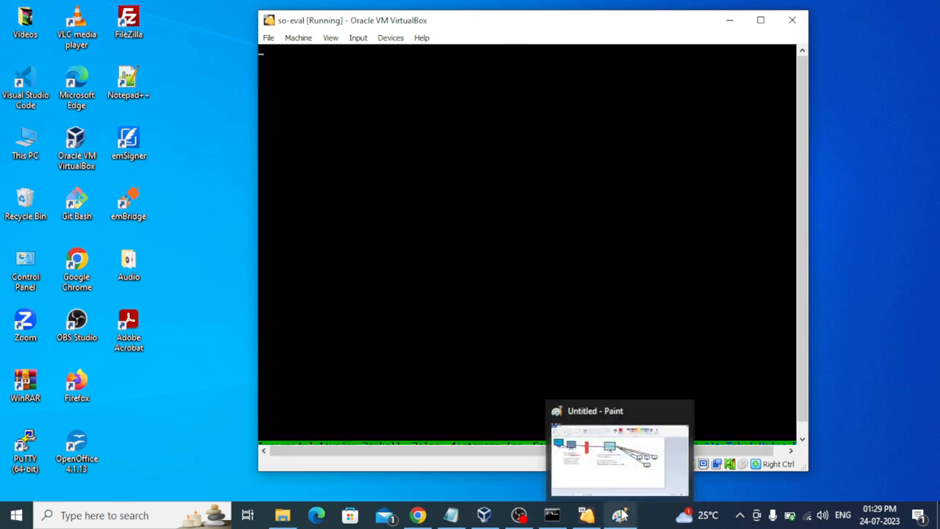
pyautogui.click(659, 523)
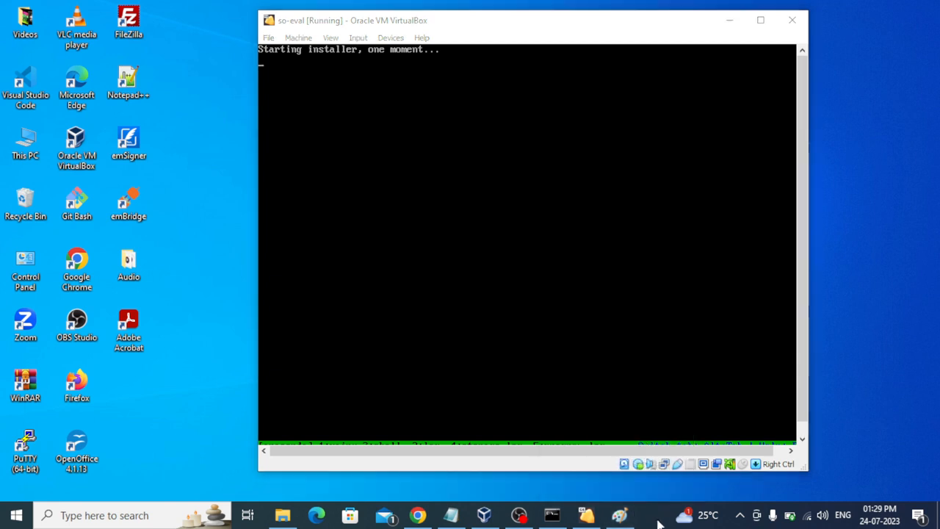
pyautogui.click(800, 289)
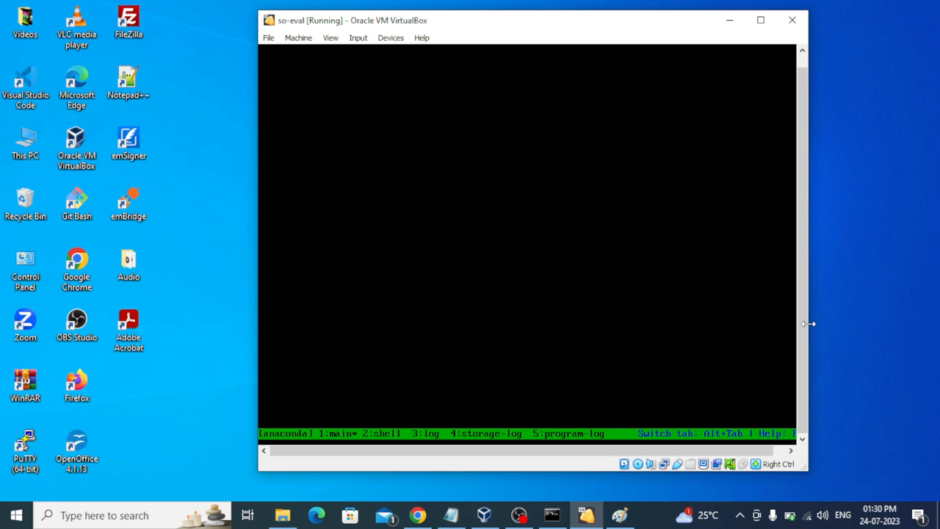
pyautogui.moveTo(682, 25); pyautogui.dragTo(667, 36)
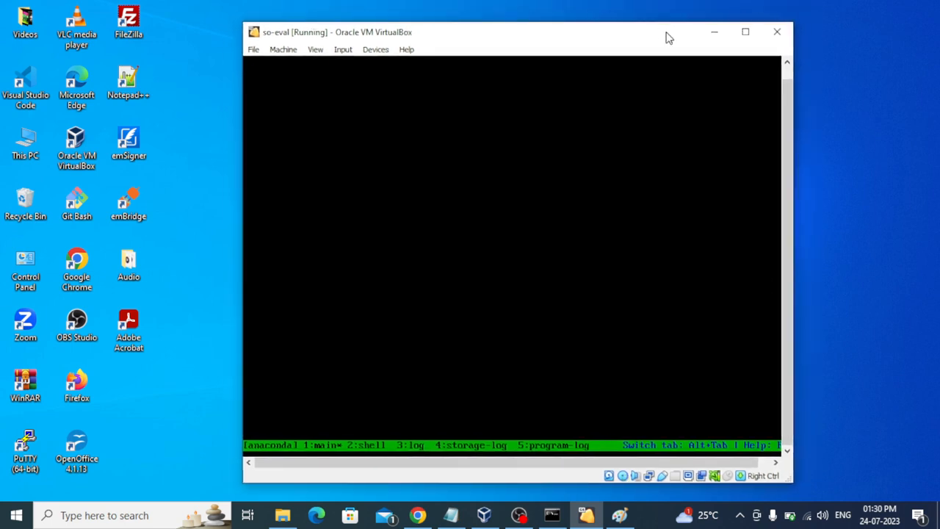
pyautogui.moveTo(519, 515)
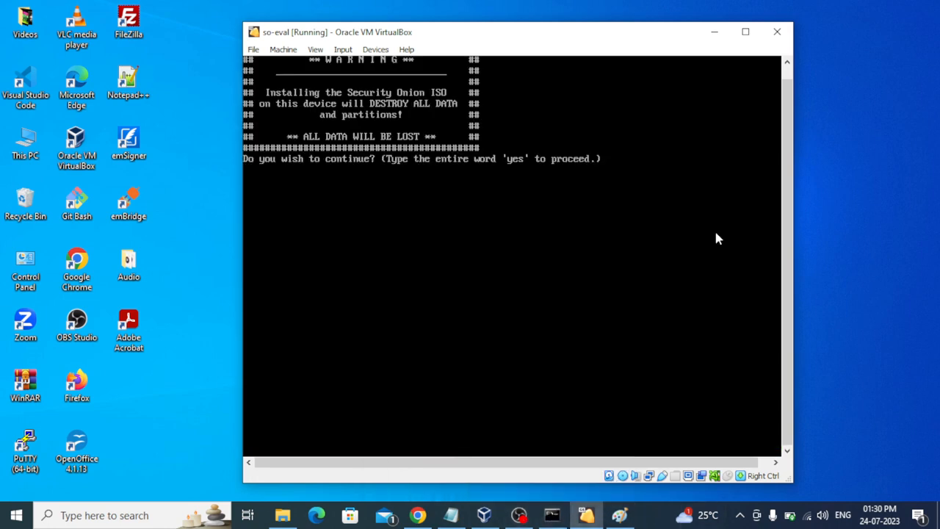
# Step: Type yes to confirm the destructive Security Onion install
pyautogui.click(653, 523)
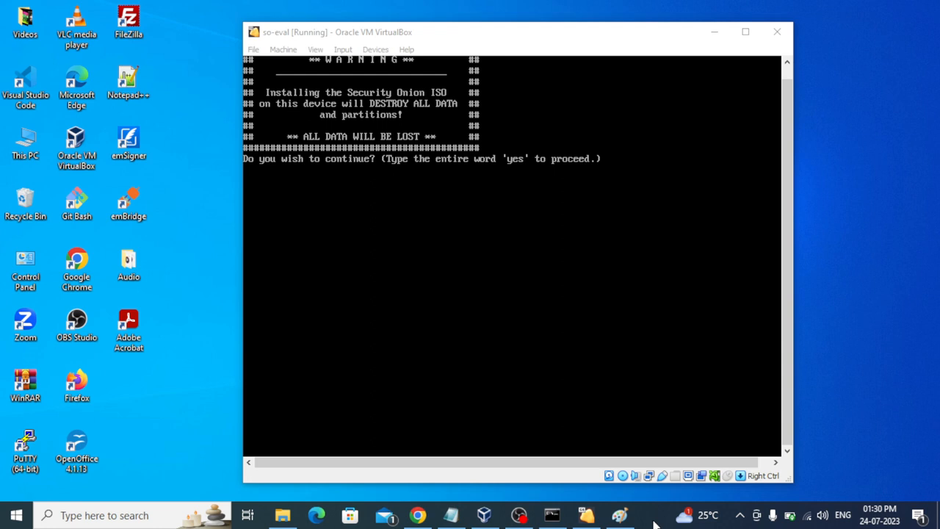
pyautogui.click(558, 248)
pyautogui.write('yes')
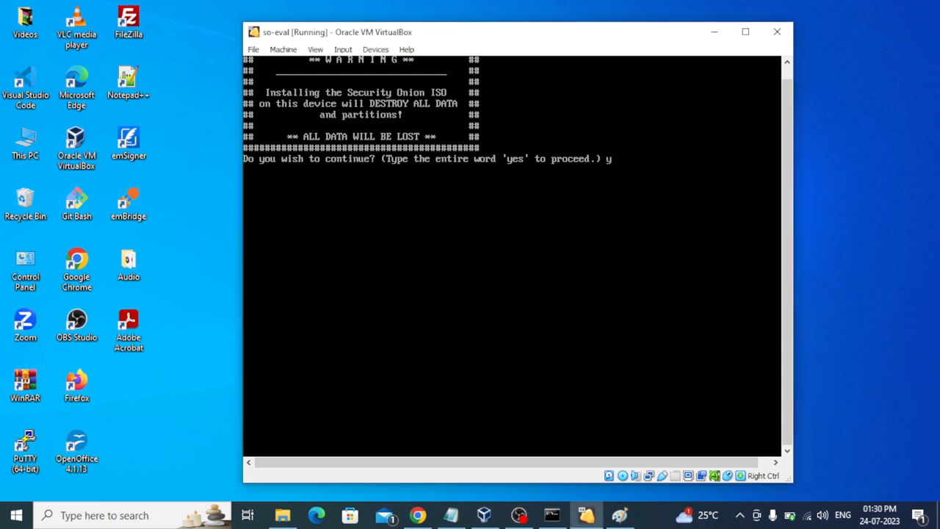
pyautogui.press('Return')
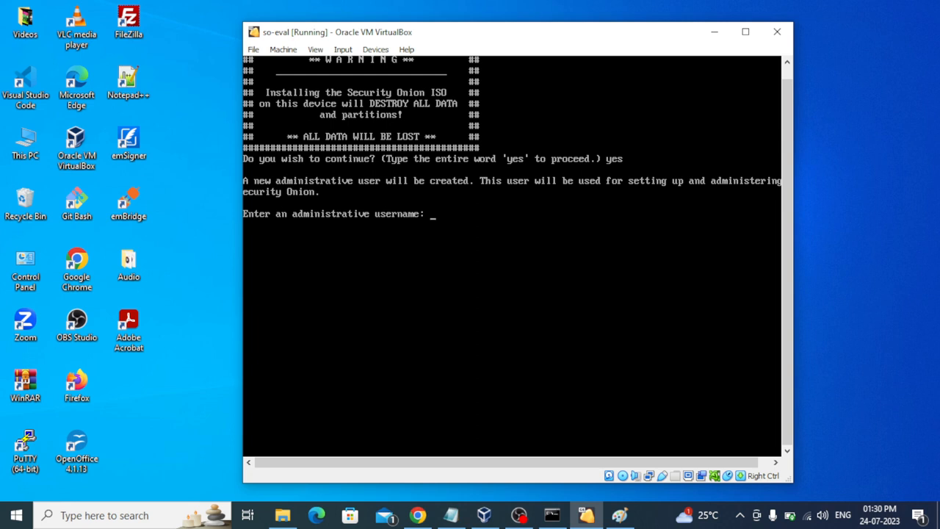
# Step: Create administrative user analyst, entering and confirming its password
pyautogui.write('analys')
pyautogui.press('BackSpace')
pyautogui.press('BackSpace')
pyautogui.press('BackSpace')
pyautogui.press('BackSpace')
pyautogui.press('BackSpace')
pyautogui.press('BackSpace')
pyautogui.write('analyst')
pyautogui.press('Return')
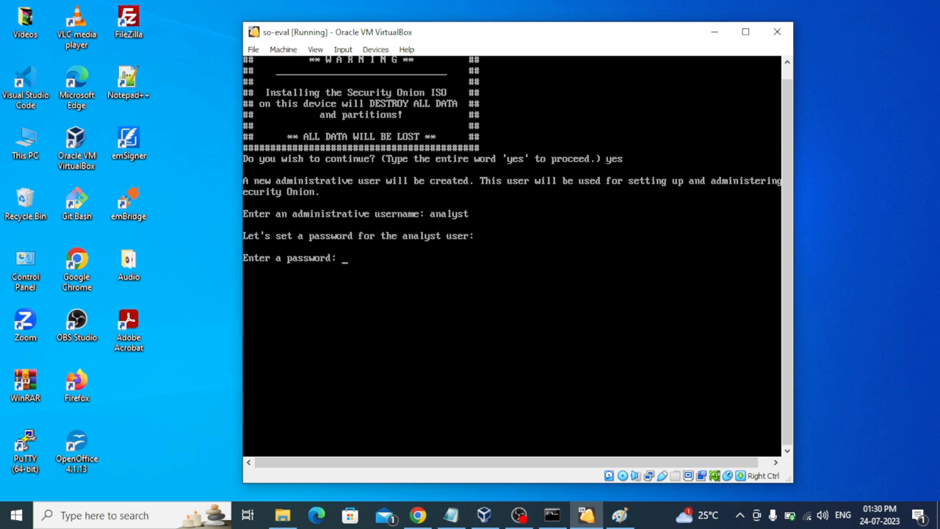
pyautogui.press('Return')
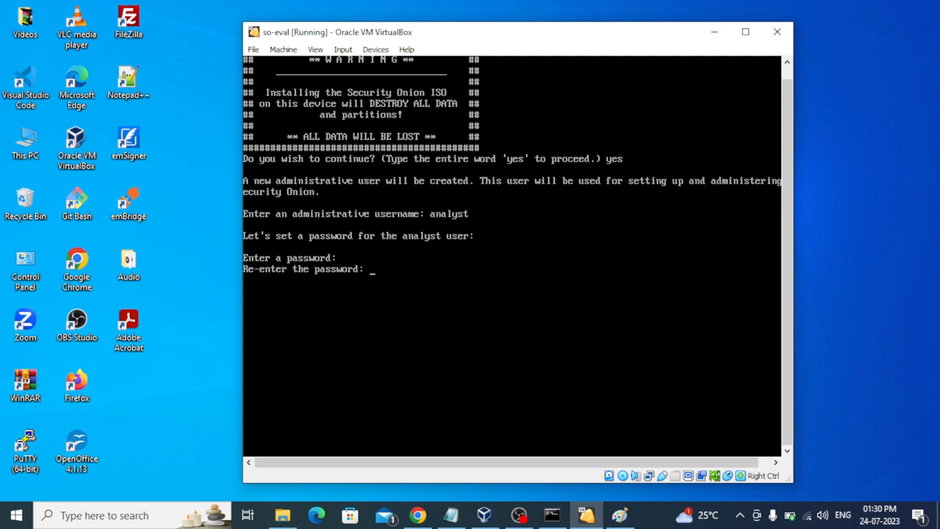
pyautogui.press('Return')
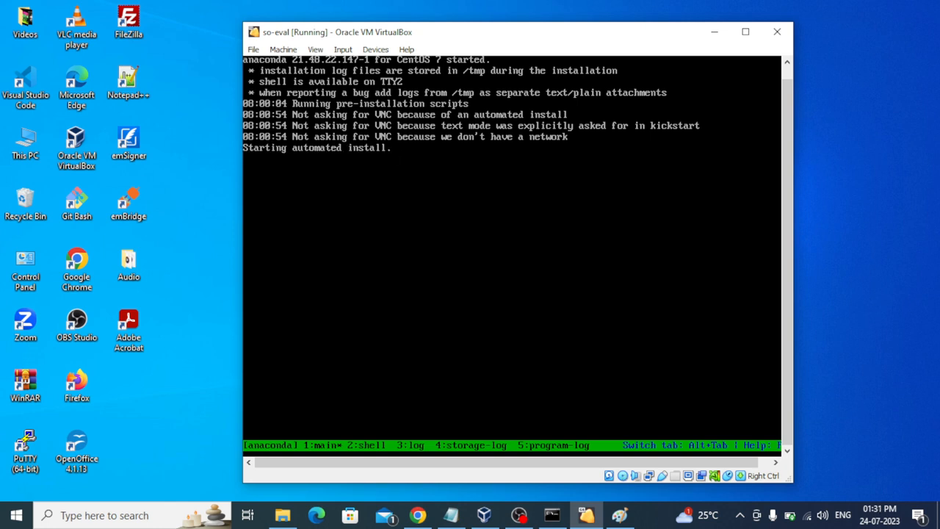
# Step: Wait for the install to finish and so-eval to reboot to the CentOS 7 localhost login
pyautogui.click(659, 525)
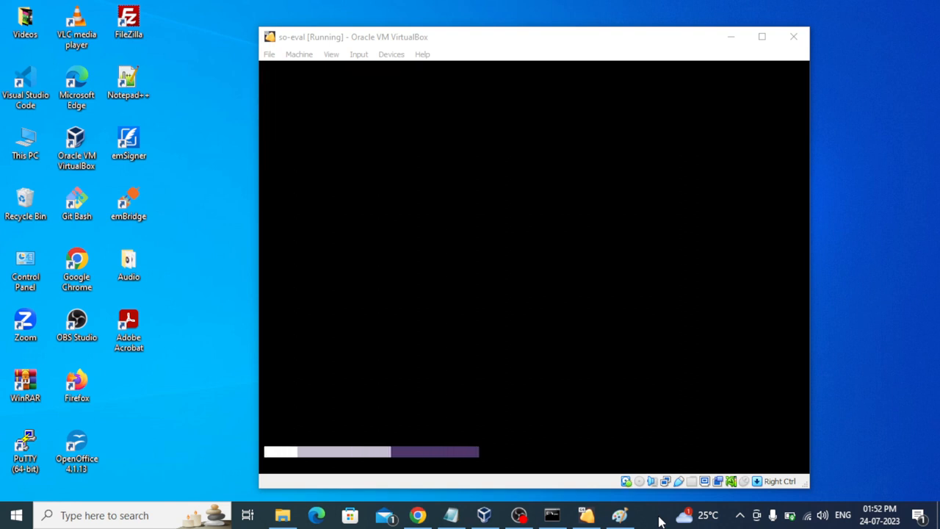
pyautogui.click(592, 39)
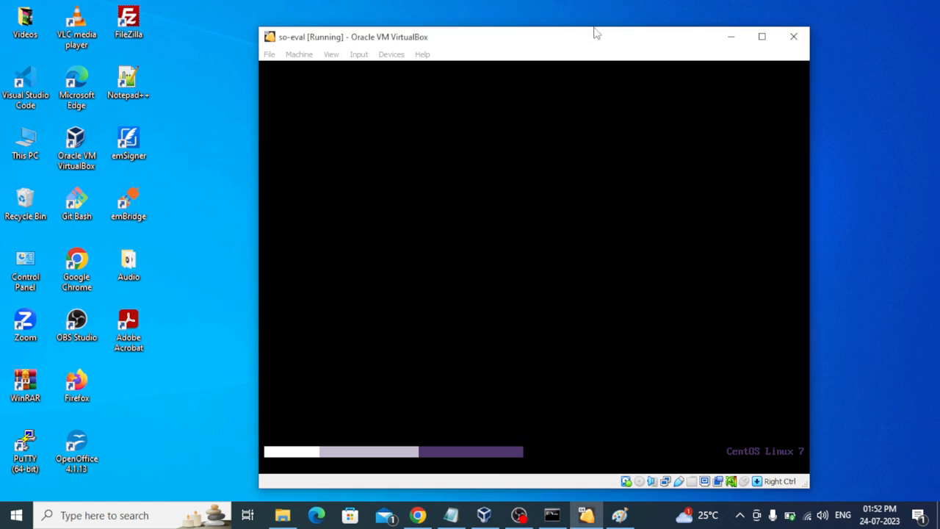
pyautogui.moveTo(594, 34); pyautogui.dragTo(597, 28)
pyautogui.click(654, 517)
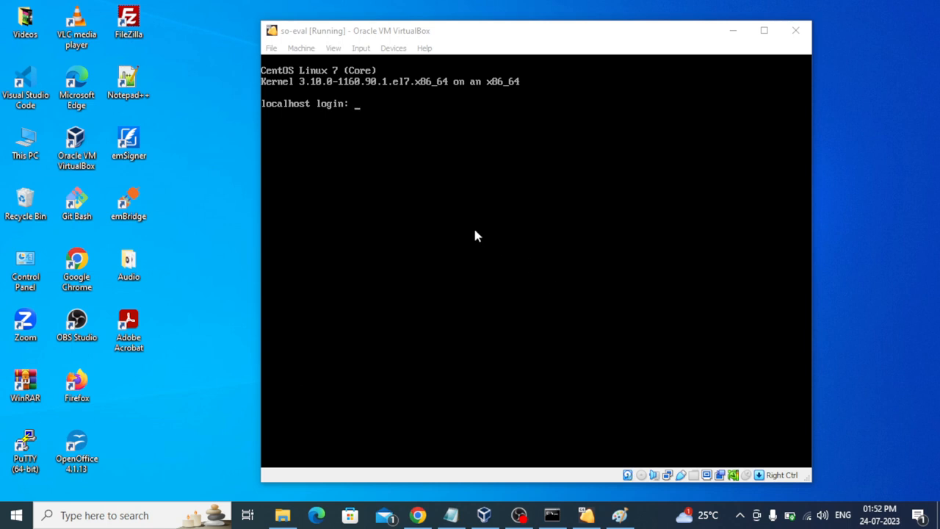
# Step: Log in as analyst with the account password to open Security Onion Setup 2.3.260's welcome screen
pyautogui.click(496, 115)
pyautogui.write('an')
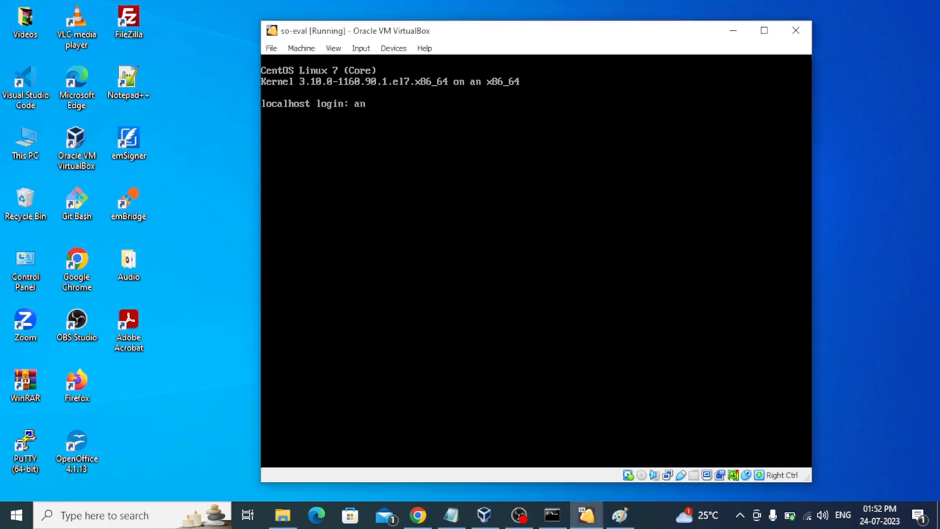
pyautogui.write('alyst')
pyautogui.press('Return')
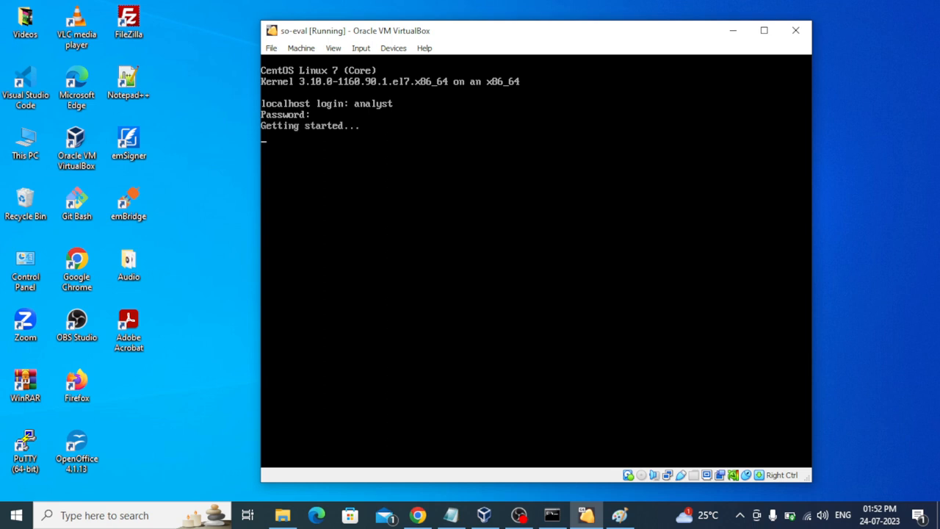
pyautogui.press('Return')
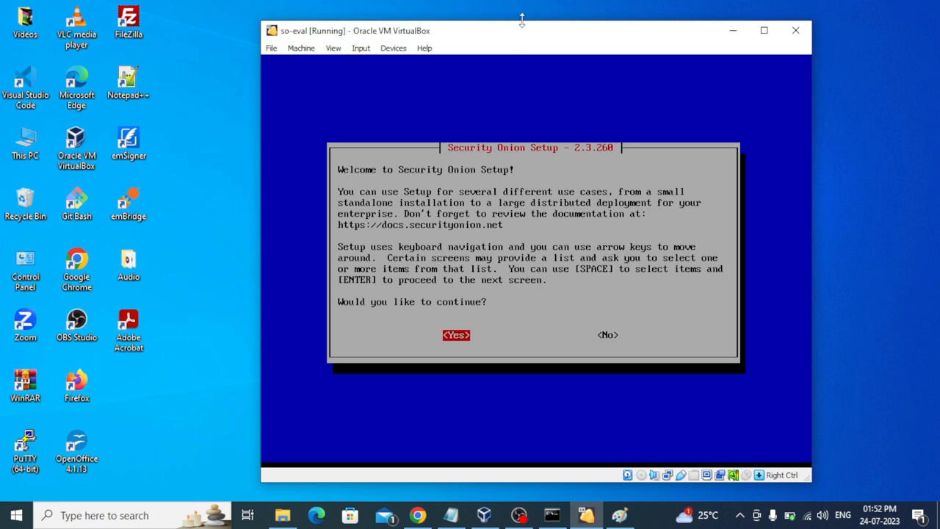
pyautogui.rightClick(516, 41)
pyautogui.click(496, 36)
pyautogui.moveTo(495, 37)
pyautogui.mouseDown()
pyautogui.moveTo(465, 33)
pyautogui.moveTo(485, 45)
pyautogui.mouseUp()
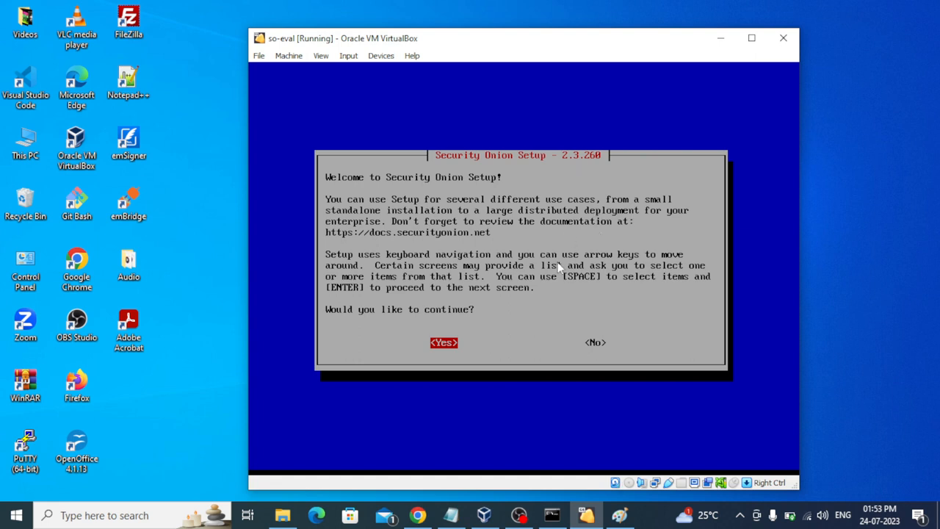
# Step: Show the so-eval Snapshots list in VirtualBox Manager
pyautogui.click(484, 517)
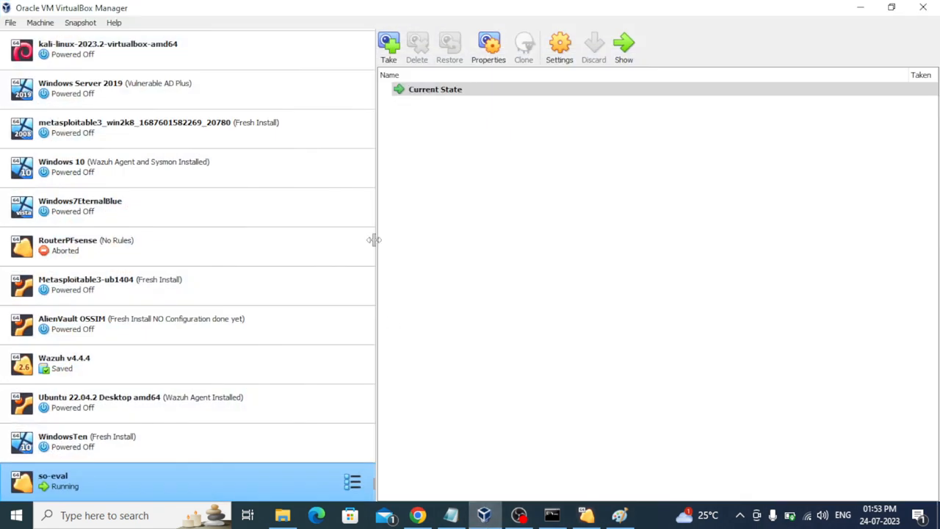
pyautogui.click(353, 483)
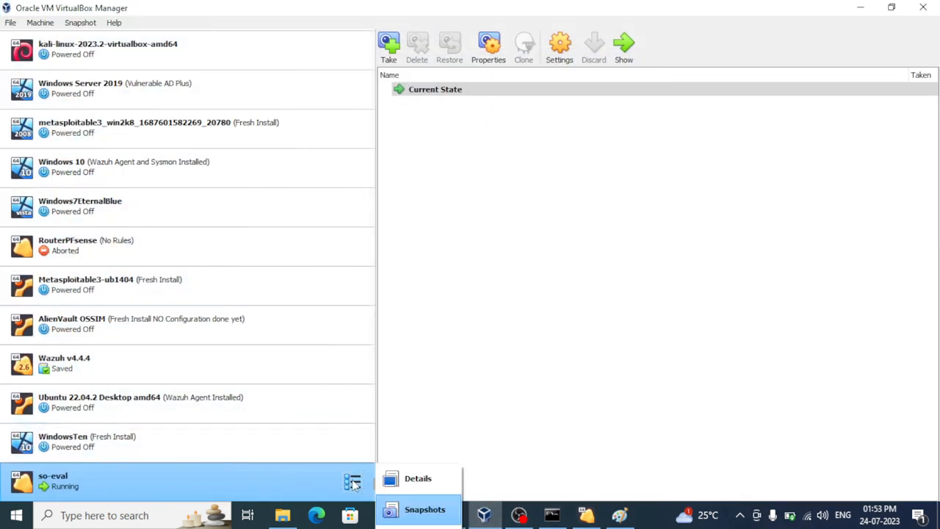
pyautogui.click(415, 508)
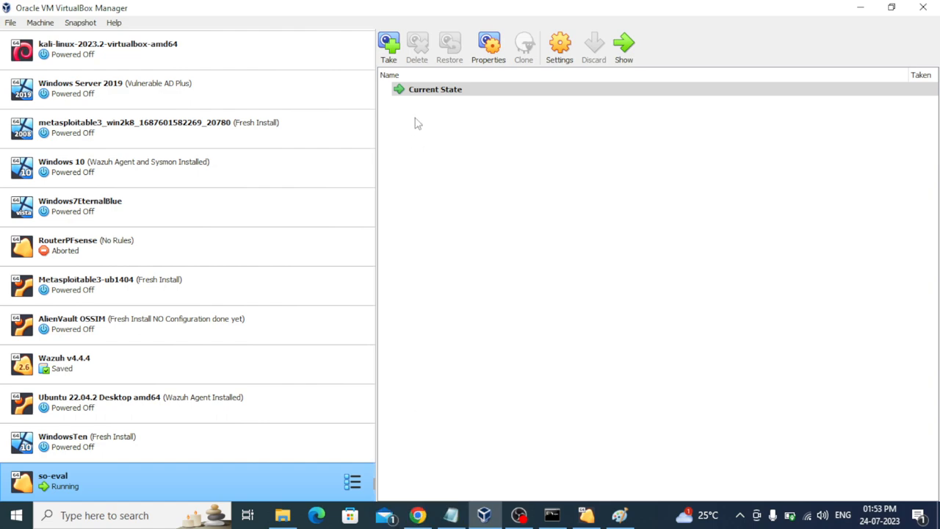
# Step: Take a snapshot named 'Welcome Screen SETUP'
pyautogui.click(390, 50)
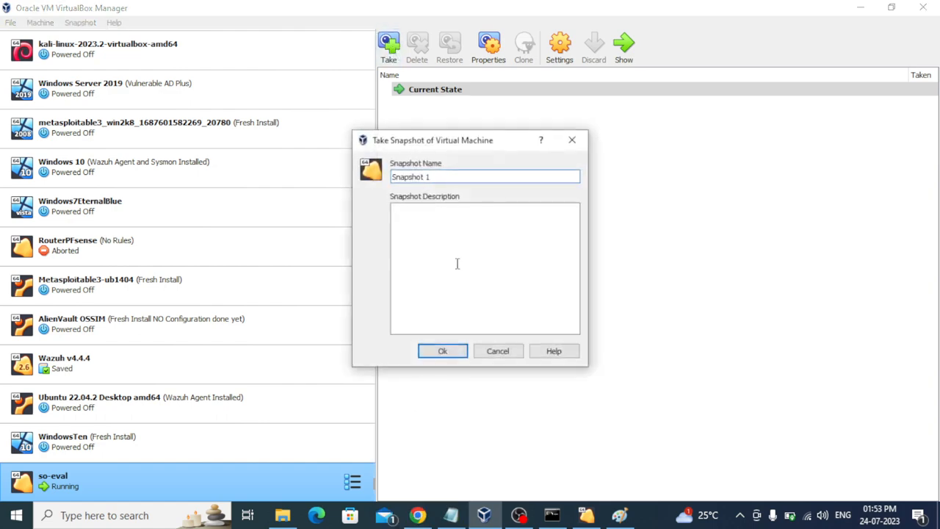
pyautogui.click(417, 515)
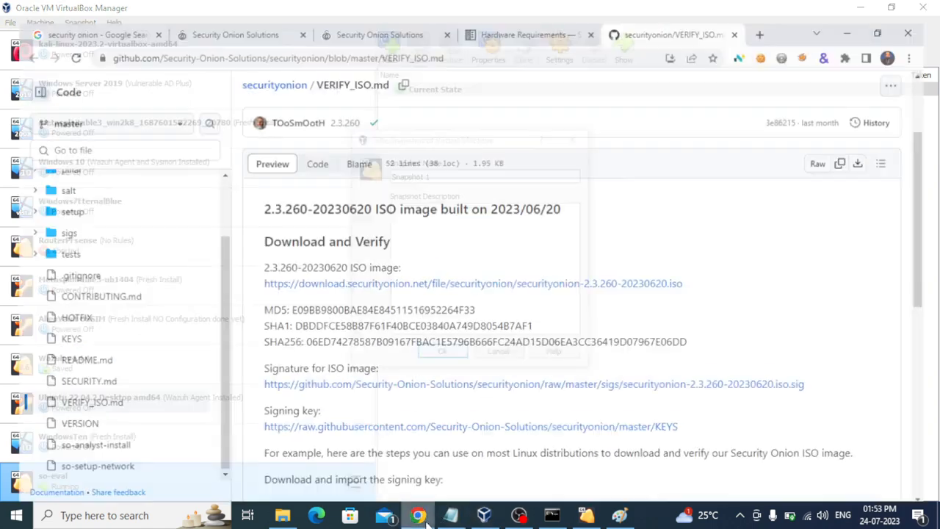
pyautogui.click(486, 515)
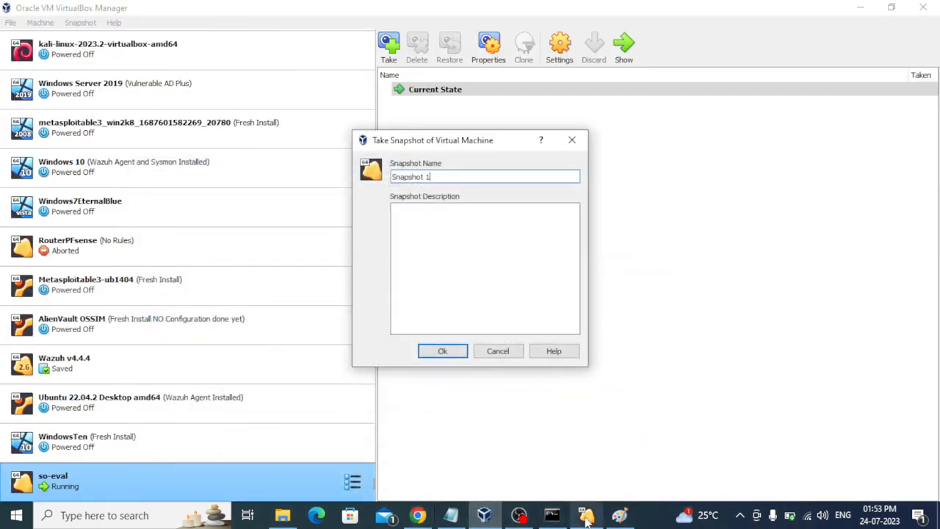
pyautogui.moveTo(586, 514)
pyautogui.moveTo(585, 456)
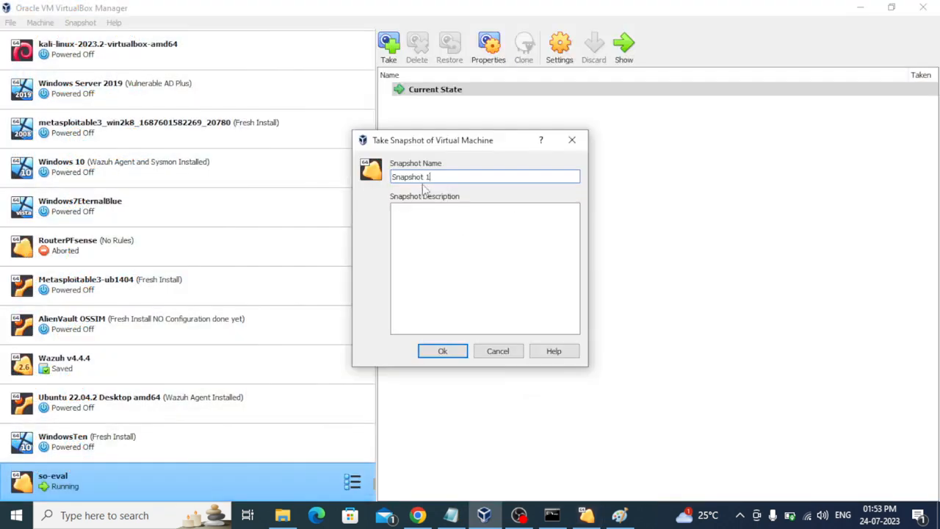
pyautogui.tripleClick(442, 177)
pyautogui.write('W')
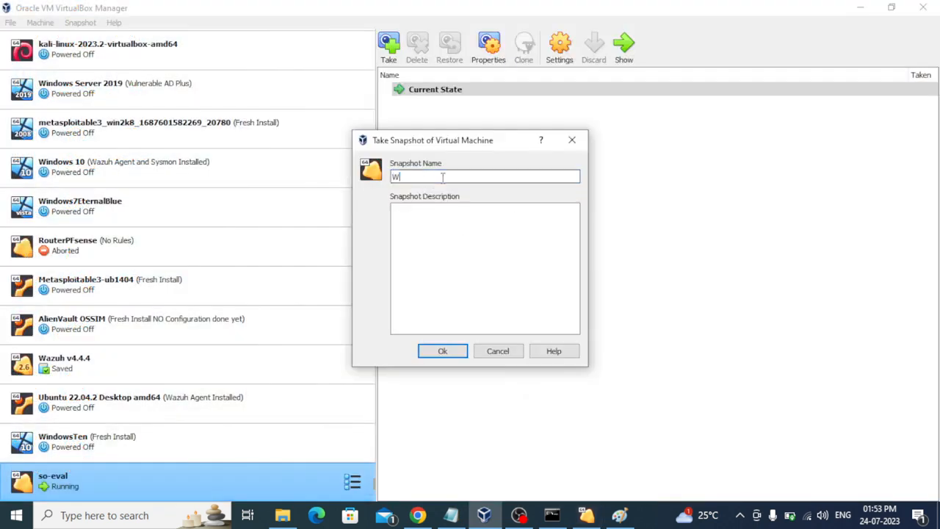
pyautogui.write('elcome Screen SETUP')
pyautogui.click(443, 351)
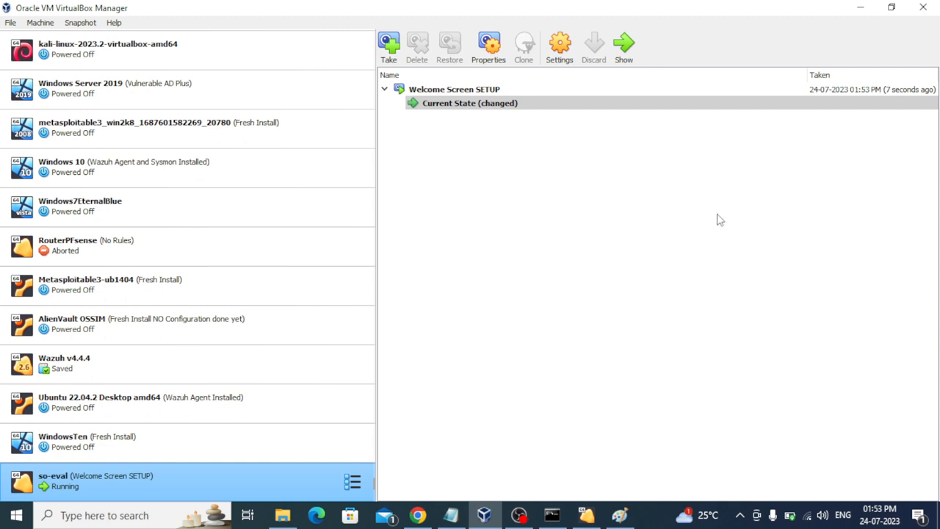
pyautogui.click(859, 9)
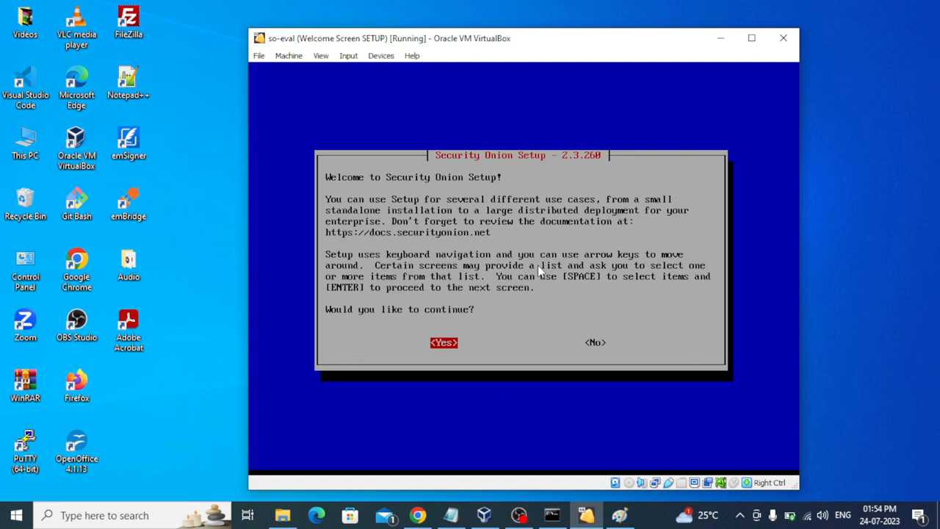
# Step: Continue past the welcome screen, choose Install, and confirm the EVAL install type
pyautogui.press('Return')
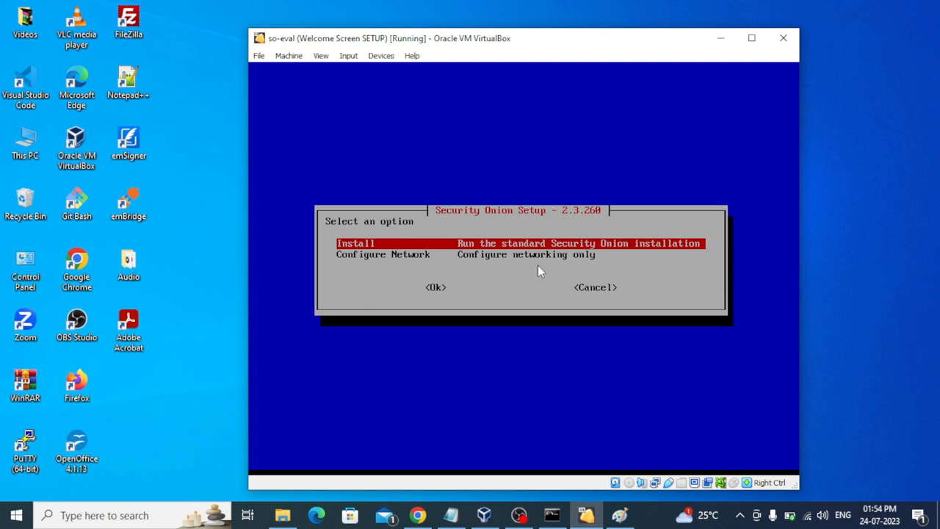
pyautogui.press('Tab')
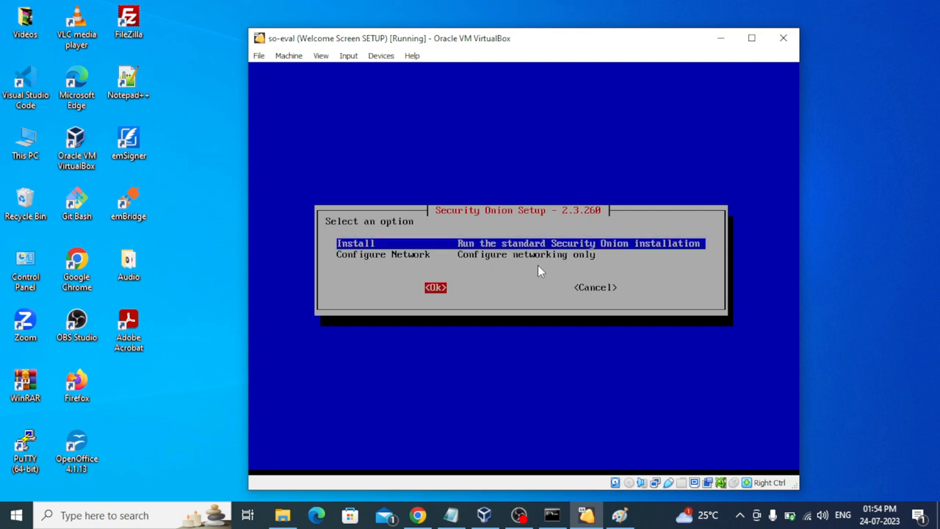
pyautogui.press('Return')
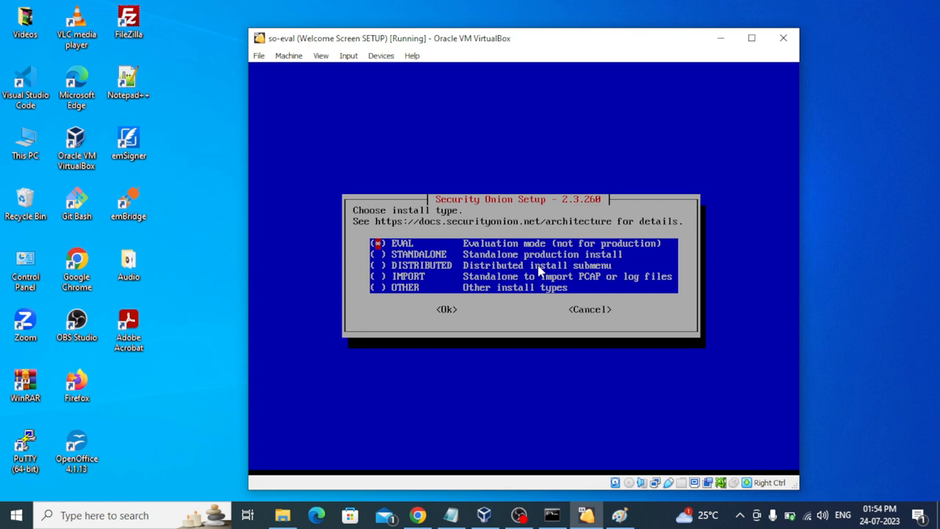
pyautogui.press('Down')
pyautogui.press('Down')
pyautogui.press('Down')
pyautogui.press('Up')
pyautogui.press('Up')
pyautogui.press('Up')
pyautogui.press('Tab')
pyautogui.press('Return')
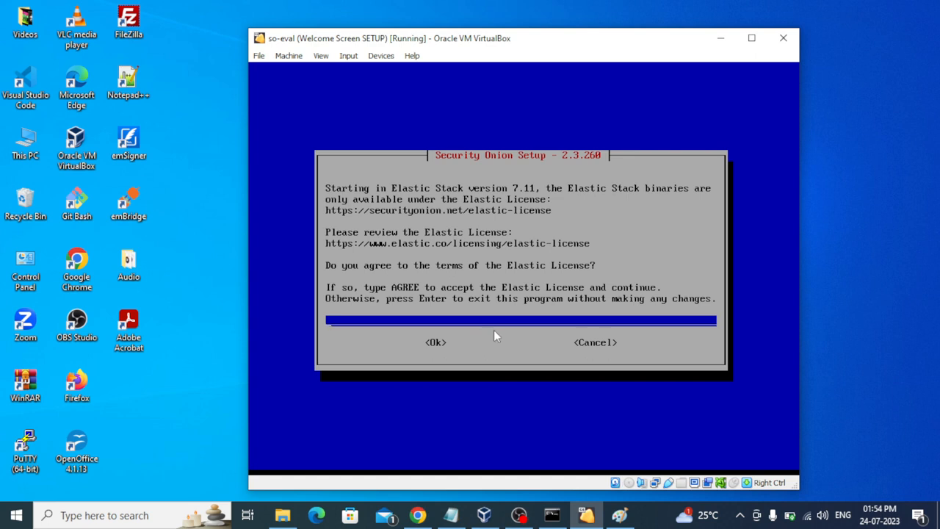
# Step: Enter 'agree' to accept the Elastic License, then proceed despite the 2-core minimum warning
pyautogui.write('agree')
pyautogui.press('Tab')
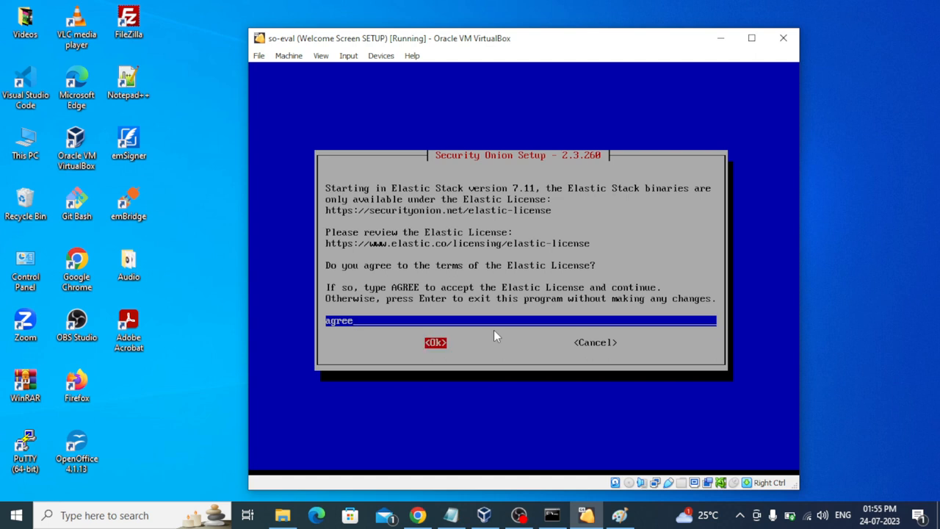
pyautogui.press('Return')
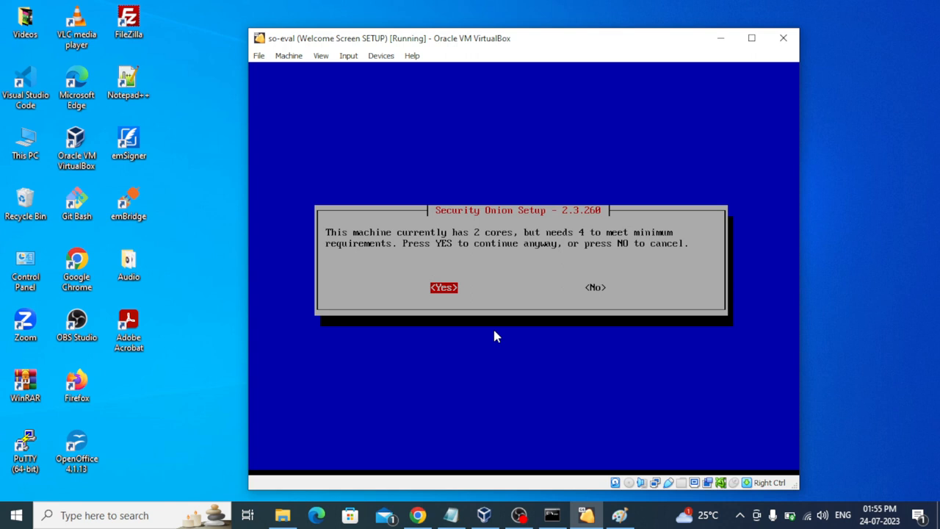
pyautogui.press('Return')
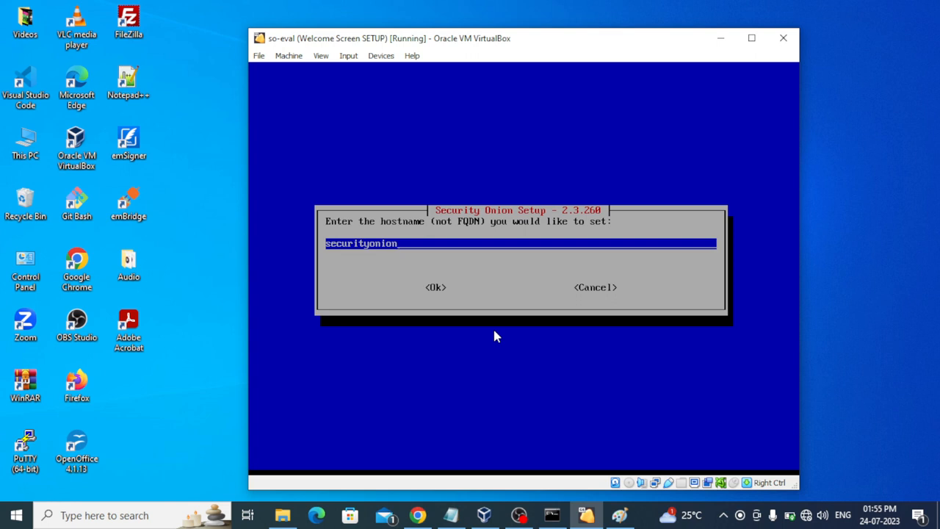
# Step: Replace the default hostname securityonion with so-eval and confirm it
pyautogui.press('BackSpace')
pyautogui.press('BackSpace')
pyautogui.press('BackSpace')
pyautogui.press('BackSpace')
pyautogui.press('BackSpace')
pyautogui.press('BackSpace')
pyautogui.press('BackSpace')
pyautogui.press('BackSpace')
pyautogui.press('BackSpace')
pyautogui.press('BackSpace')
pyautogui.press('BackSpace')
pyautogui.press('BackSpace')
pyautogui.press('BackSpace')
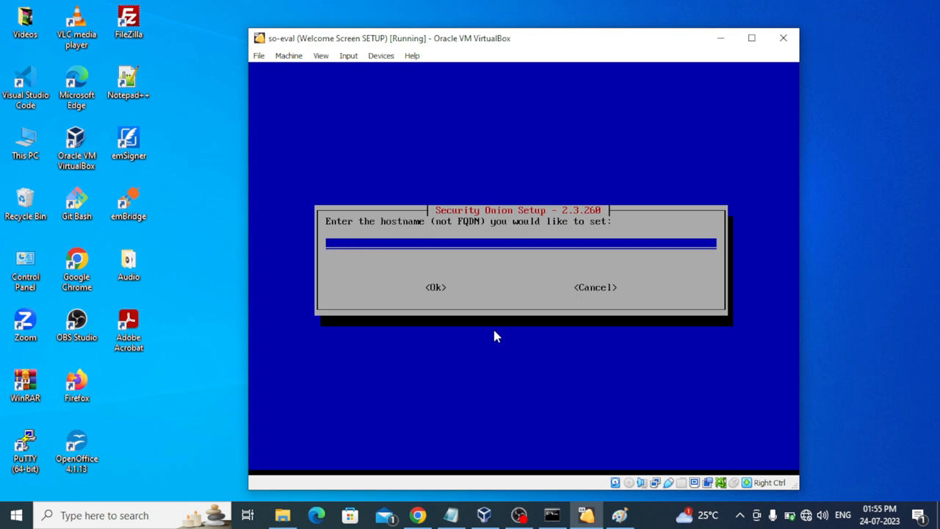
pyautogui.write('so-eval')
pyautogui.press('Tab')
pyautogui.press('Tab')
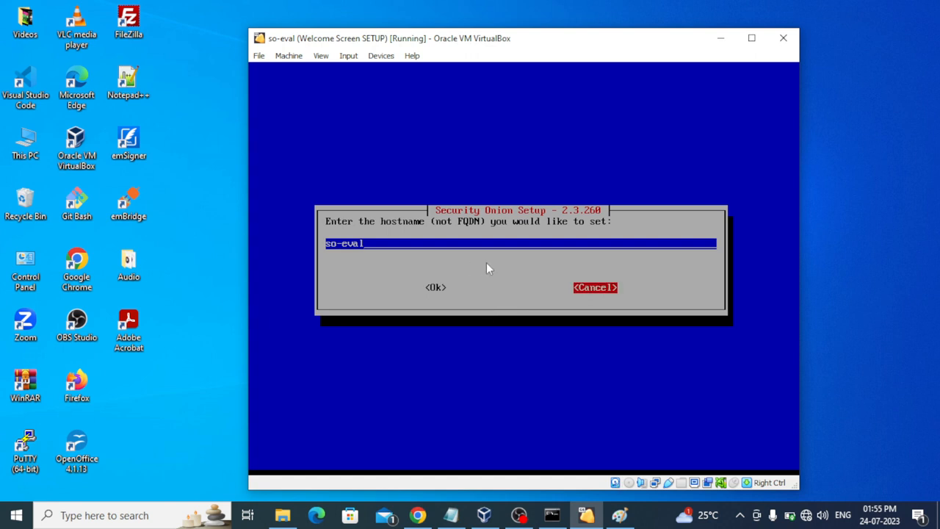
pyautogui.press('Left')
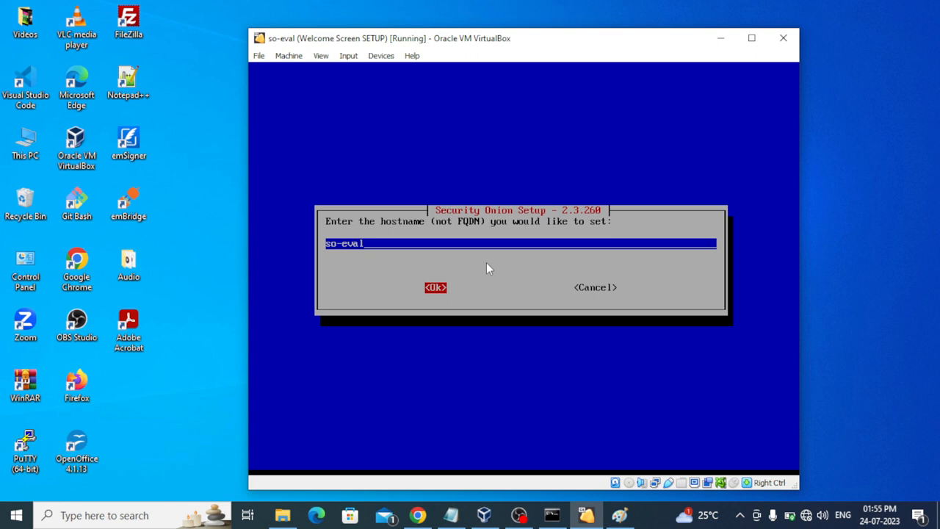
pyautogui.press('Return')
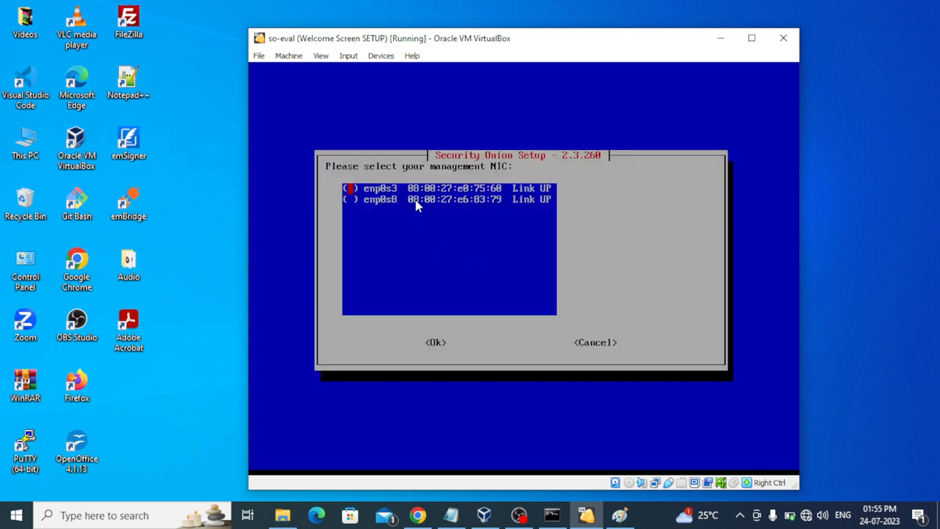
# Step: Check the MAC addresses in the Notepad notes and keep enp0s3 as the management NIC
pyautogui.click(450, 514)
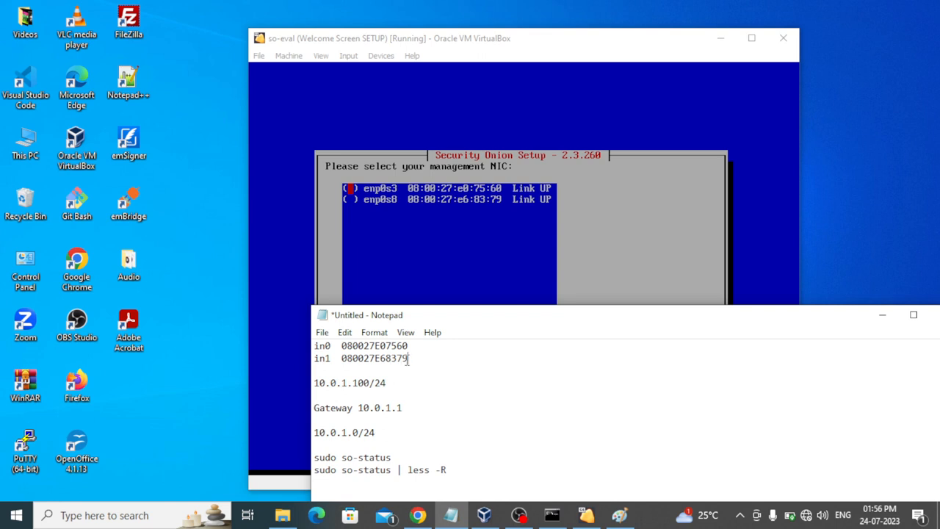
pyautogui.click(882, 316)
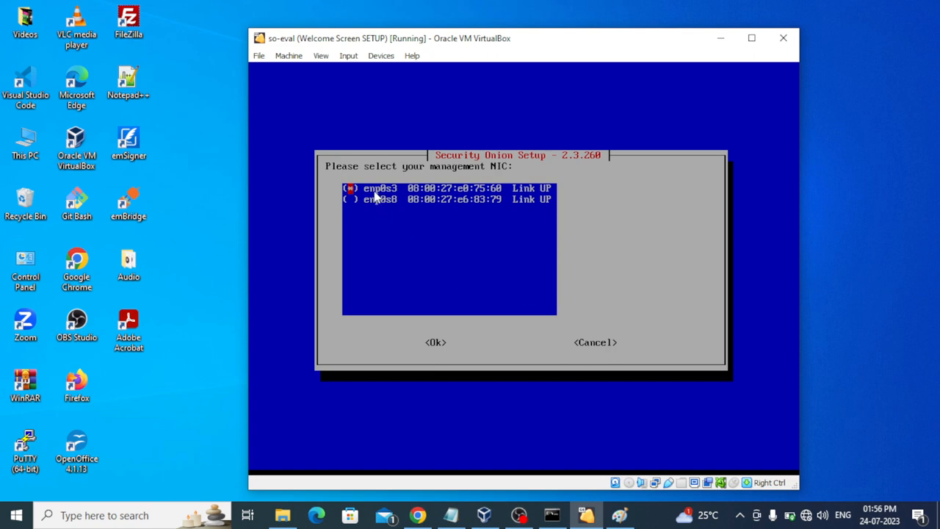
pyautogui.press('Tab')
pyautogui.press('Return')
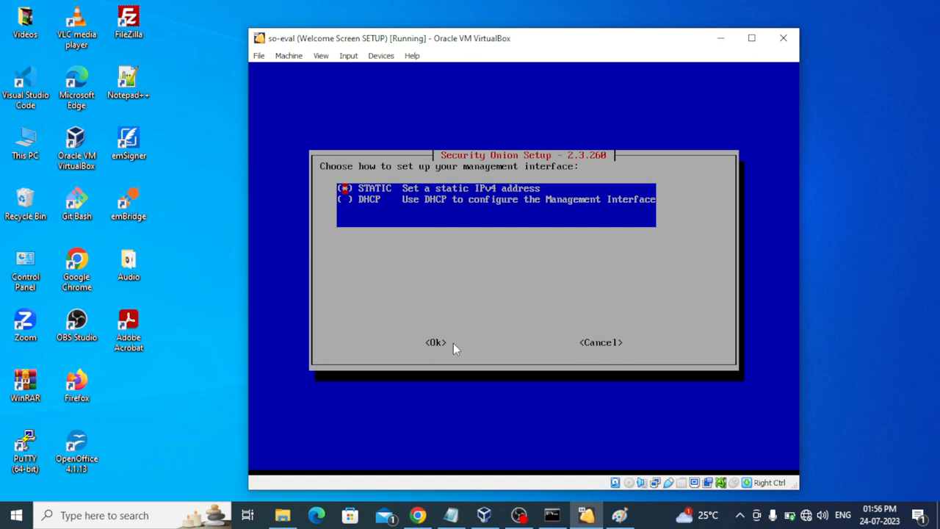
# Step: Choose STATIC addressing for the management interface
pyautogui.press('Down')
pyautogui.press('Up')
pyautogui.press('Tab')
pyautogui.press('Return')
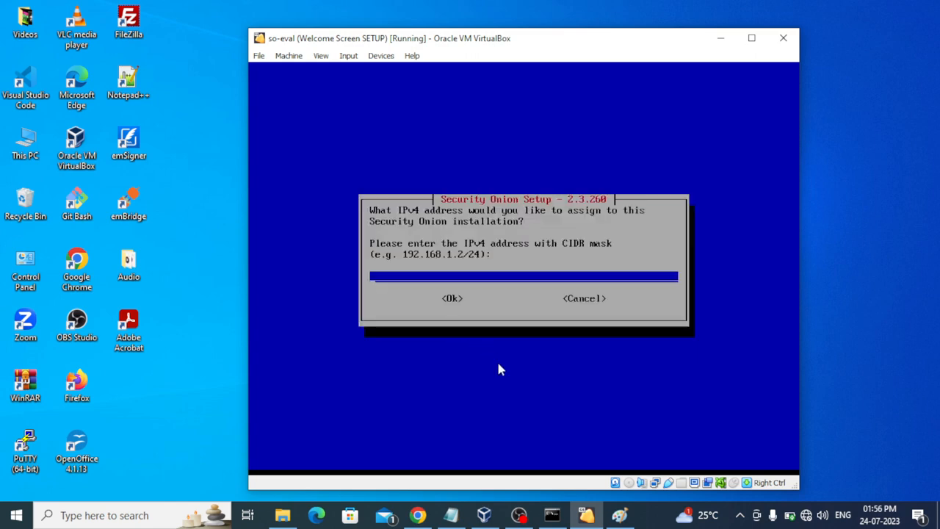
# Step: Enter 10.0.1.100/24 as the management IP address, checking it against the Notepad notes
pyautogui.click(451, 514)
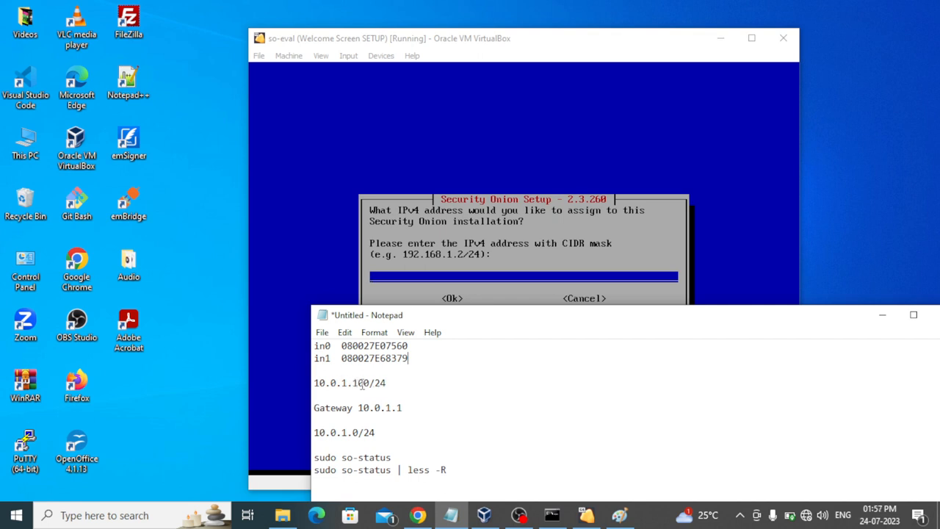
pyautogui.click(882, 319)
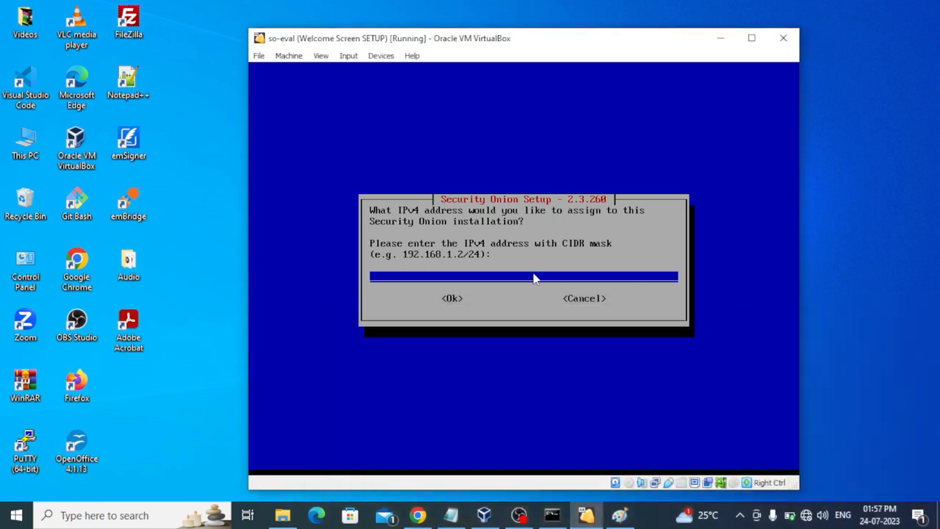
pyautogui.write('10.0.1.100/24')
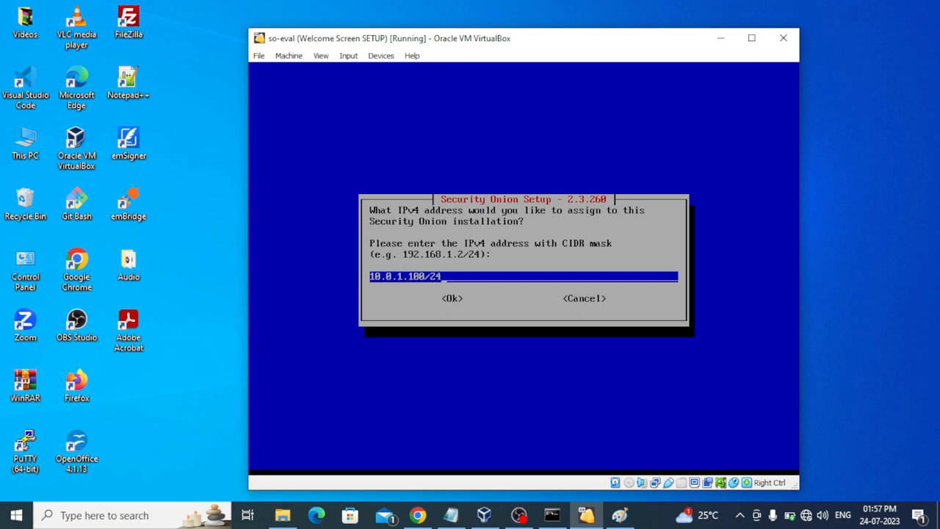
pyautogui.press('Tab')
pyautogui.click(451, 516)
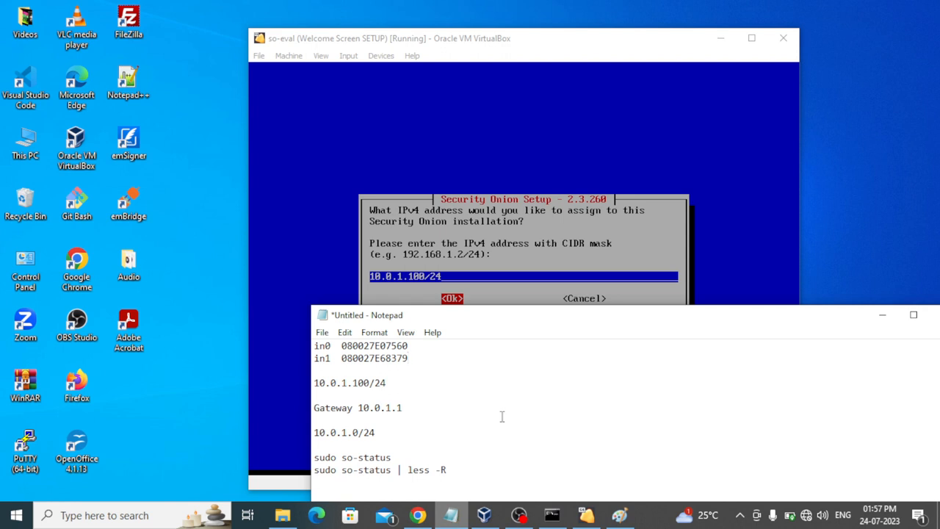
pyautogui.click(883, 315)
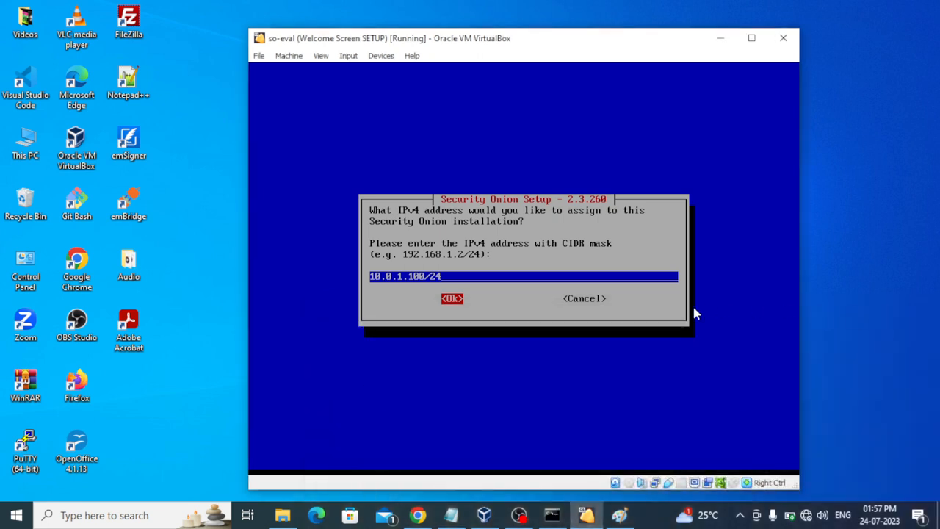
pyautogui.press('Return')
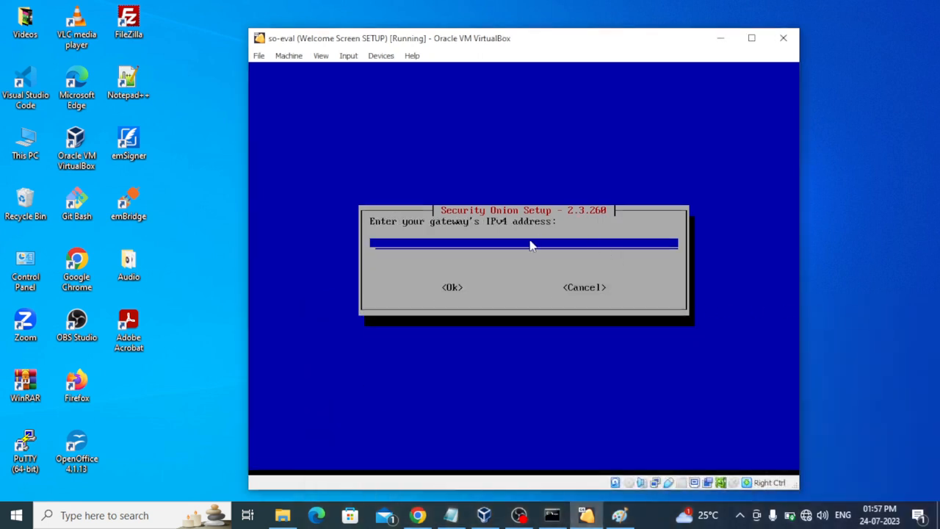
# Step: Start entering the gateway address 10.0.1.1, checking it against the Notepad notes
pyautogui.write('10.0.1.1')
pyautogui.click(451, 516)
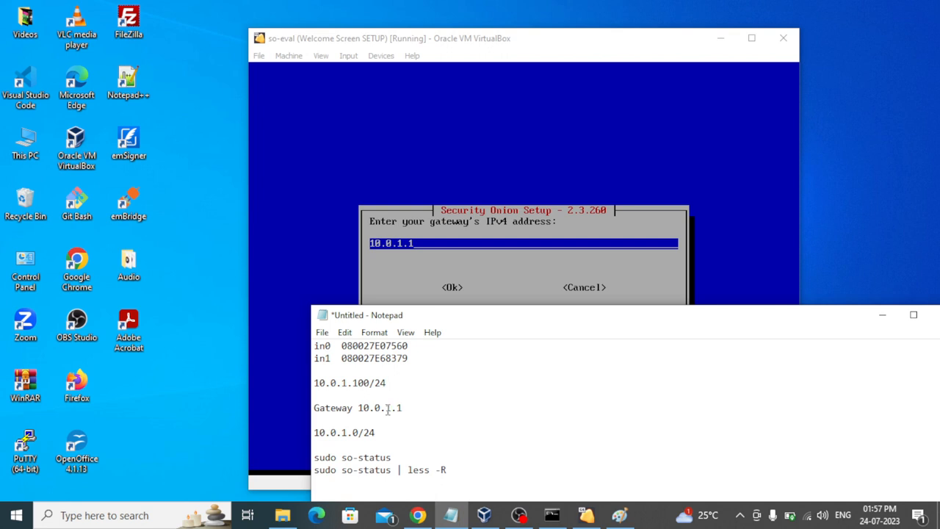
pyautogui.click(882, 315)
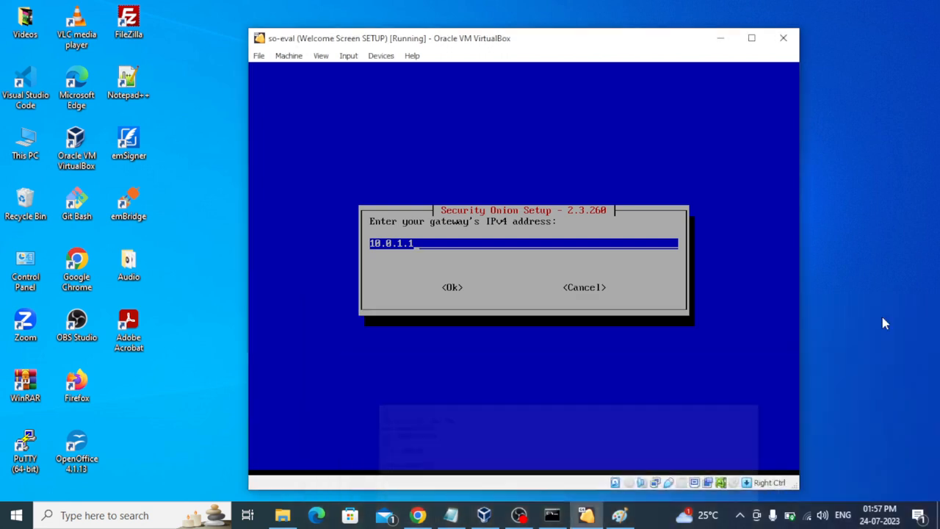
# Step: Bring the VirtualBox Manager window to the front from the taskbar
pyautogui.click(585, 515)
pyautogui.click(585, 515)
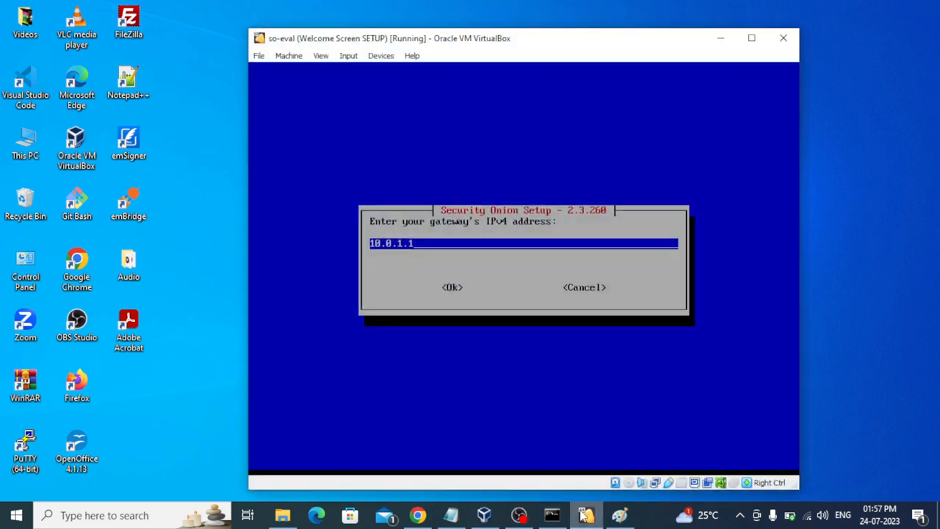
pyautogui.click(484, 515)
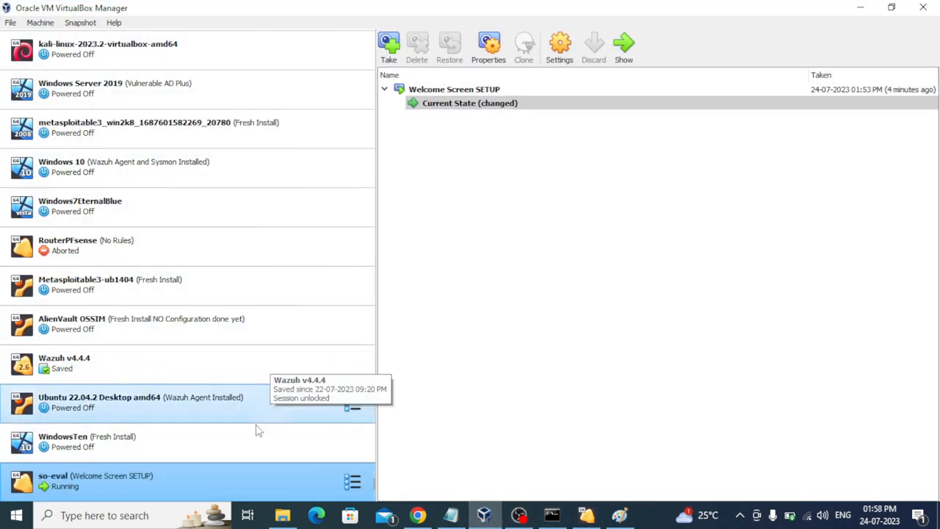
# Step: Start the RouterPFsense virtual machine, then minimize VirtualBox Manager
pyautogui.click(211, 246)
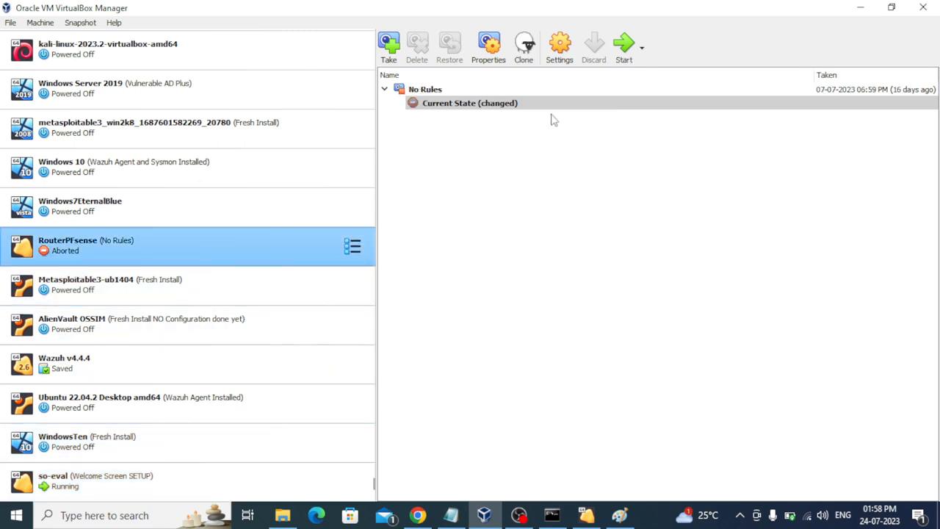
pyautogui.click(623, 48)
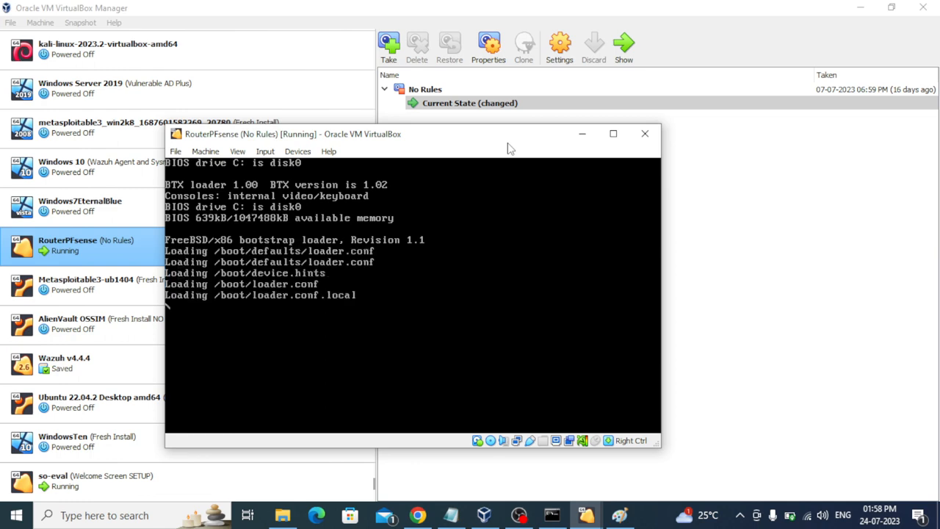
pyautogui.click(859, 8)
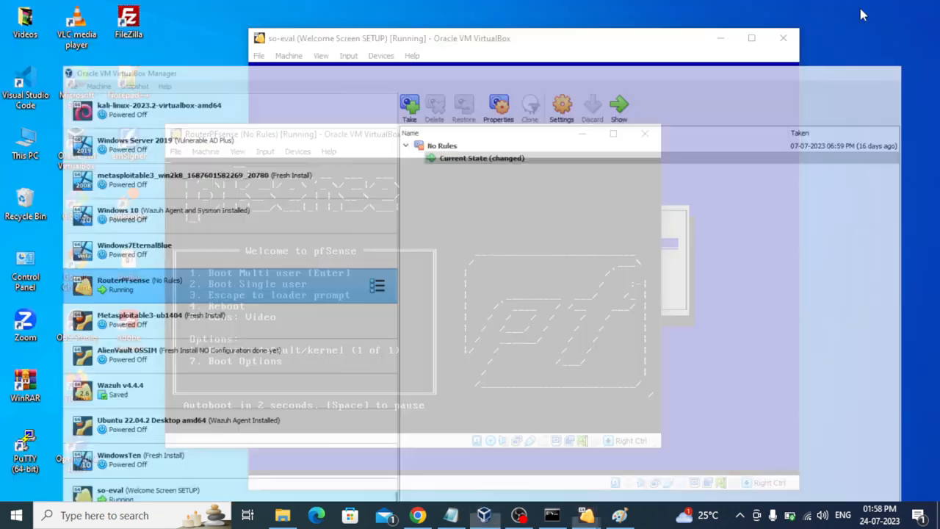
# Step: Arrange the pfSense console beside the so-eval gateway prompt while pfSense boots, checking the Paint diagram
pyautogui.moveTo(519, 140); pyautogui.dragTo(840, 108)
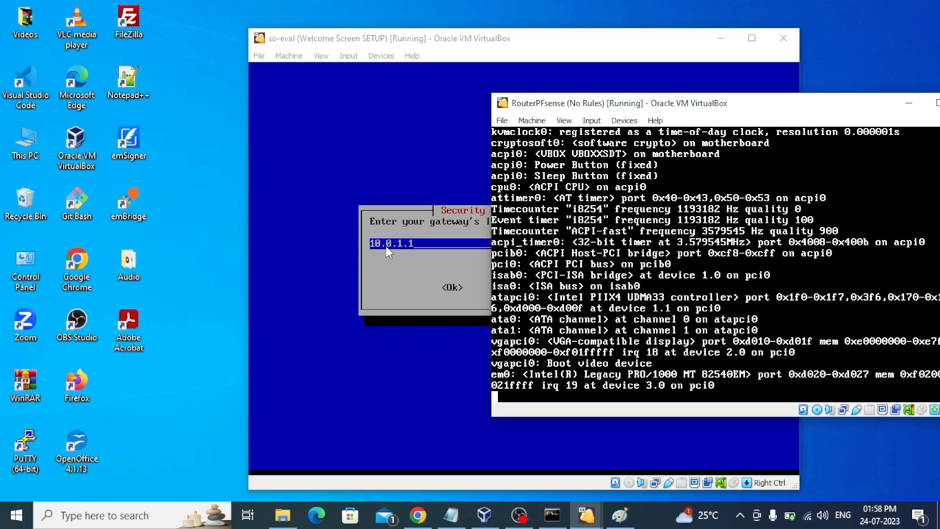
pyautogui.click(621, 517)
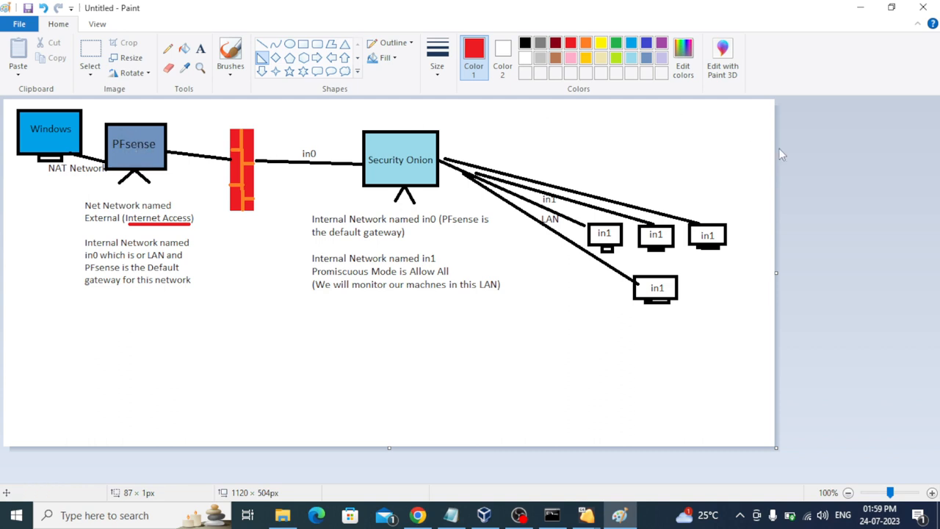
pyautogui.click(859, 8)
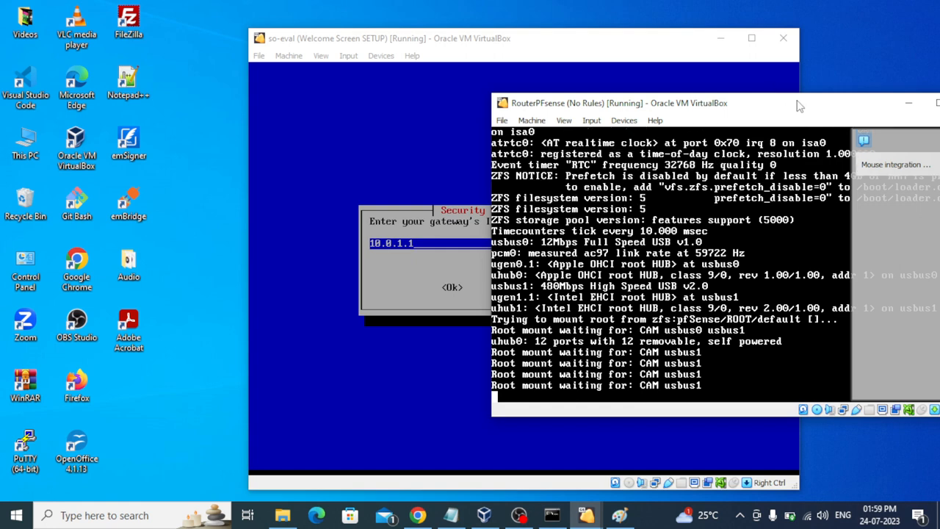
pyautogui.moveTo(799, 104); pyautogui.dragTo(663, 88)
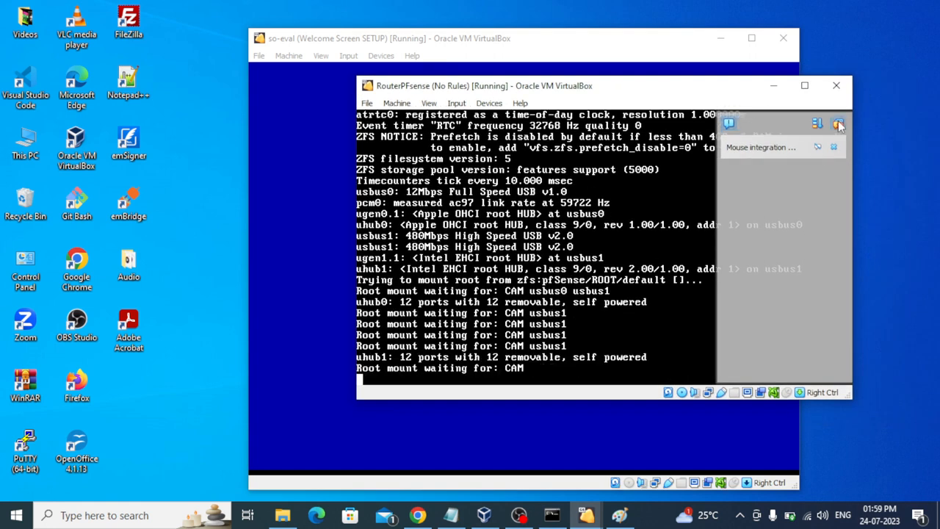
pyautogui.moveTo(590, 89); pyautogui.dragTo(724, 99)
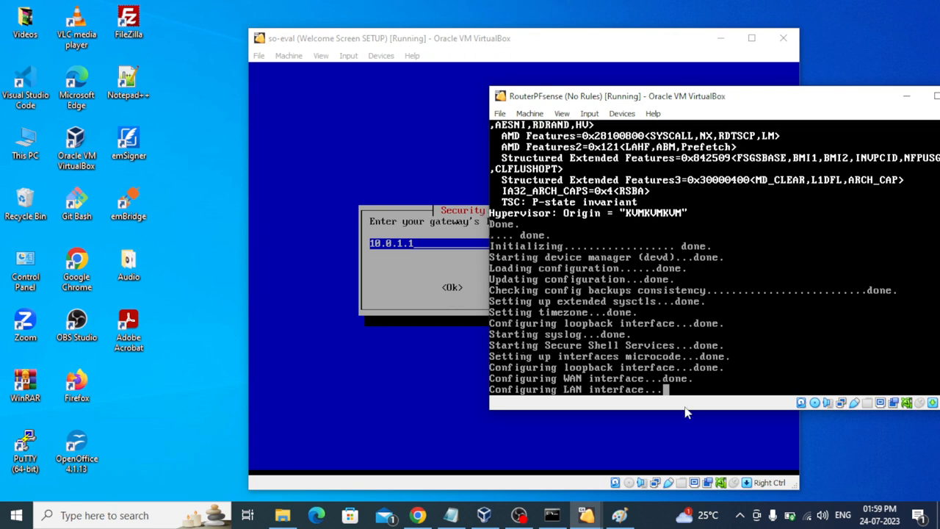
pyautogui.click(658, 525)
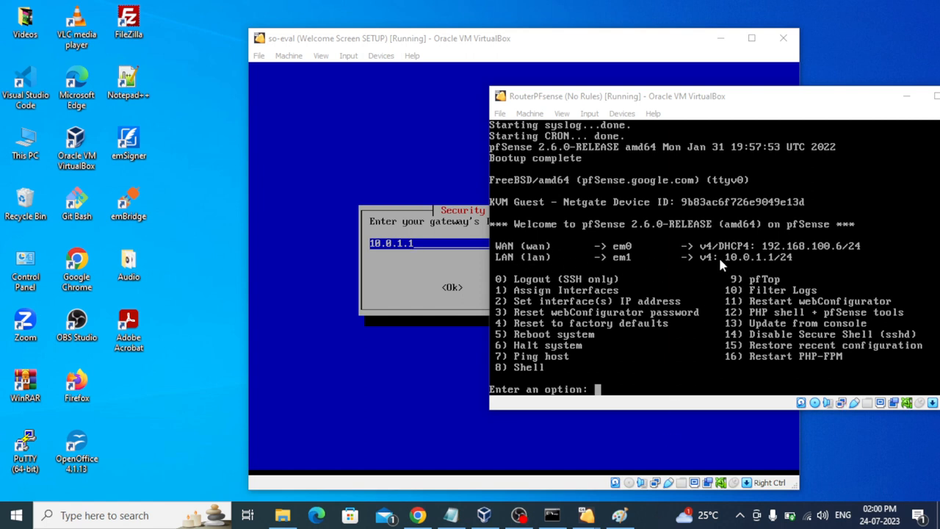
# Step: After checking the Paint diagram, minimize the pfSense window and accept gateway 10.0.1.1 in so-eval
pyautogui.click(621, 516)
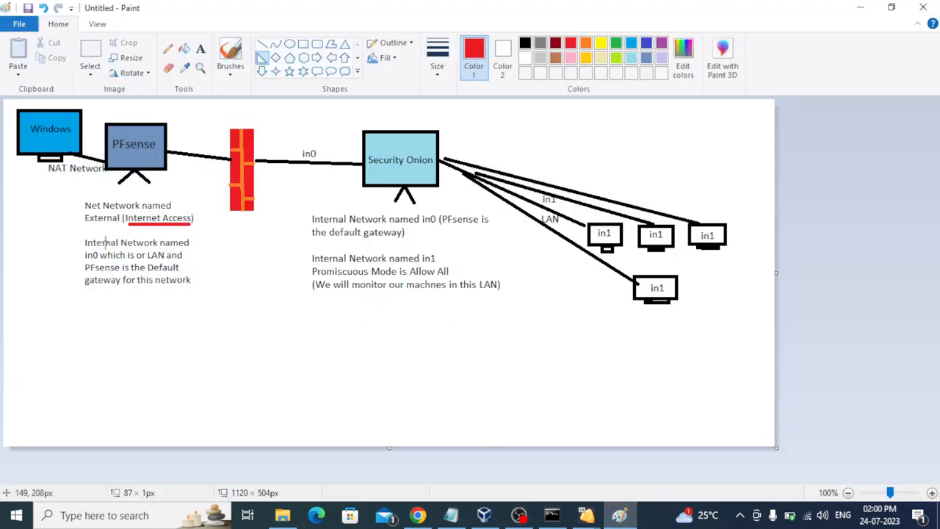
pyautogui.click(860, 8)
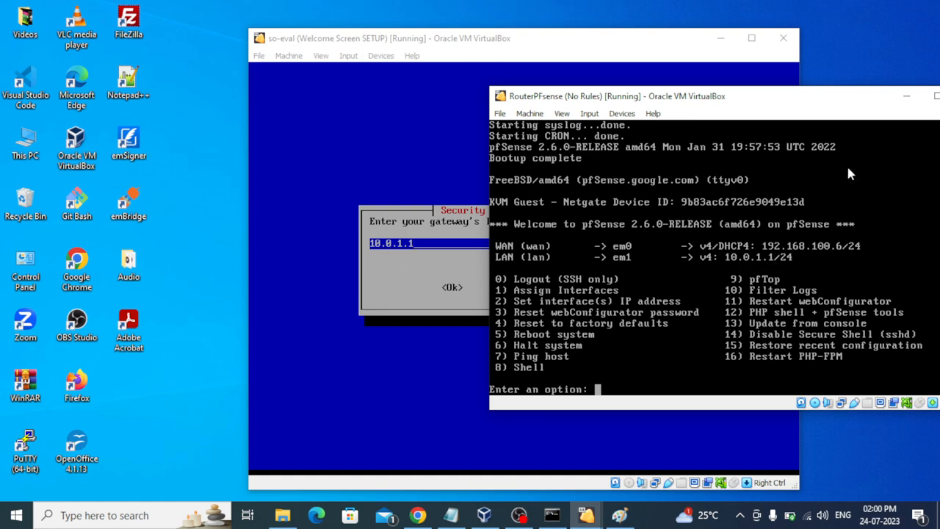
pyautogui.click(905, 95)
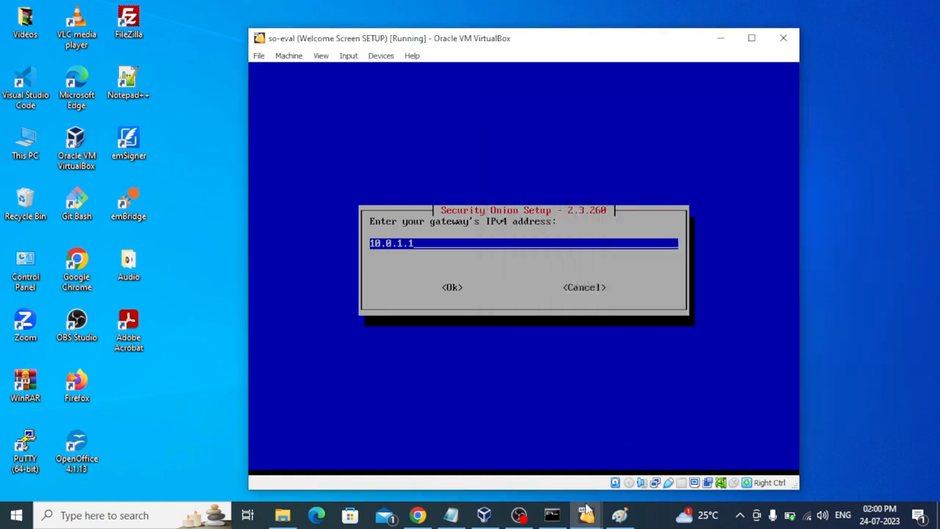
pyautogui.moveTo(586, 514)
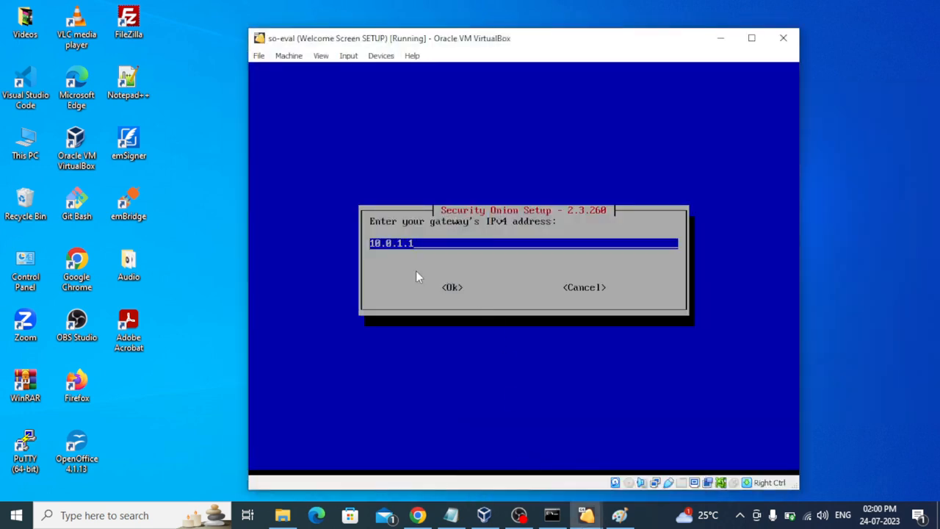
pyautogui.click(416, 272)
pyautogui.press('Tab')
pyautogui.press('Return')
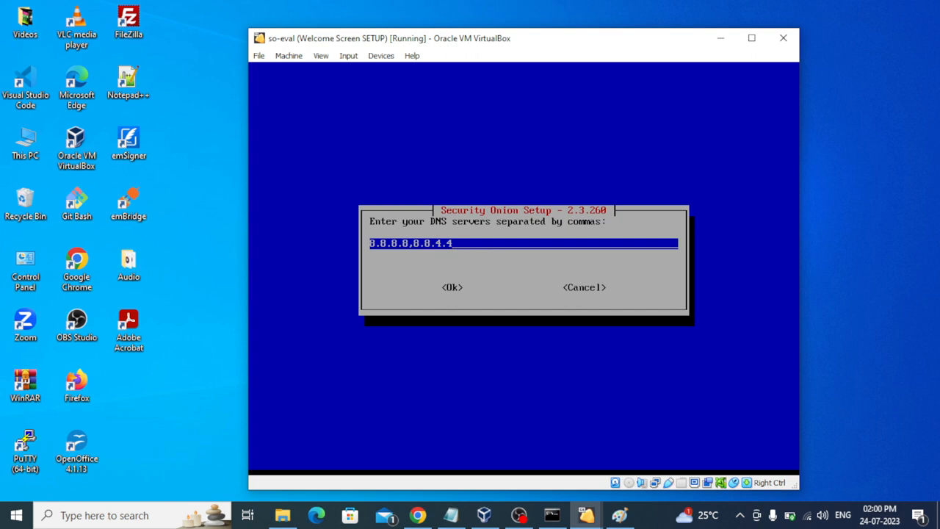
# Step: Keep the default DNS servers 8.8.8.8,8.8.4.4 and search domain searchdomain.local
pyautogui.press('Tab')
pyautogui.press('Return')
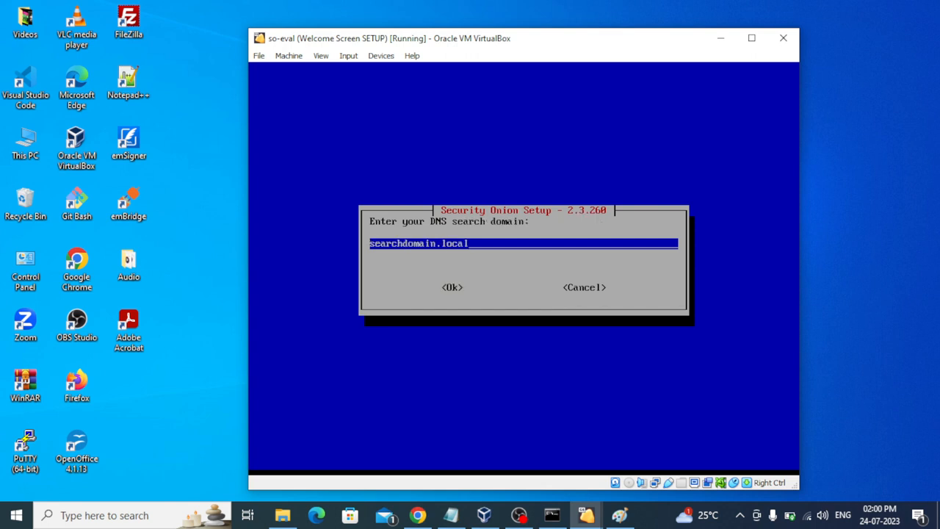
pyautogui.press('Tab')
pyautogui.press('Return')
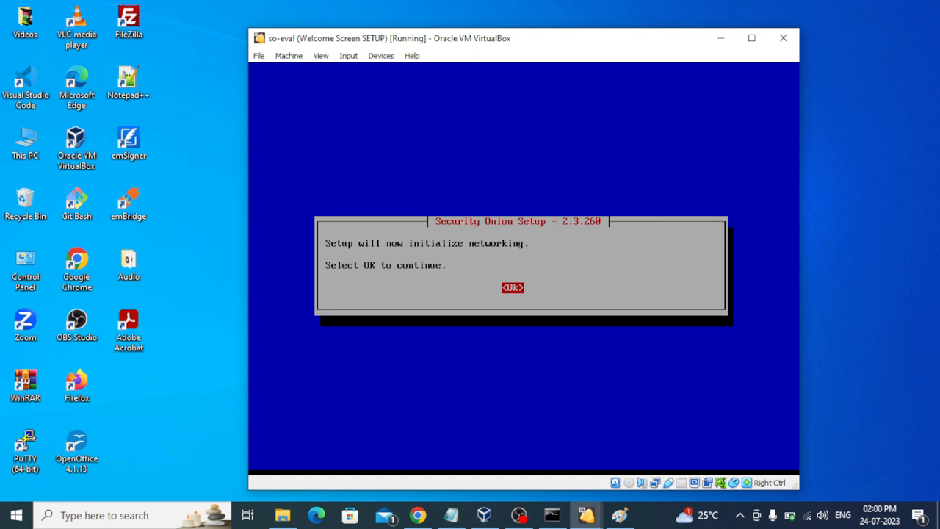
# Step: Acknowledge the networking notice and choose the Standard install type
pyautogui.press('Return')
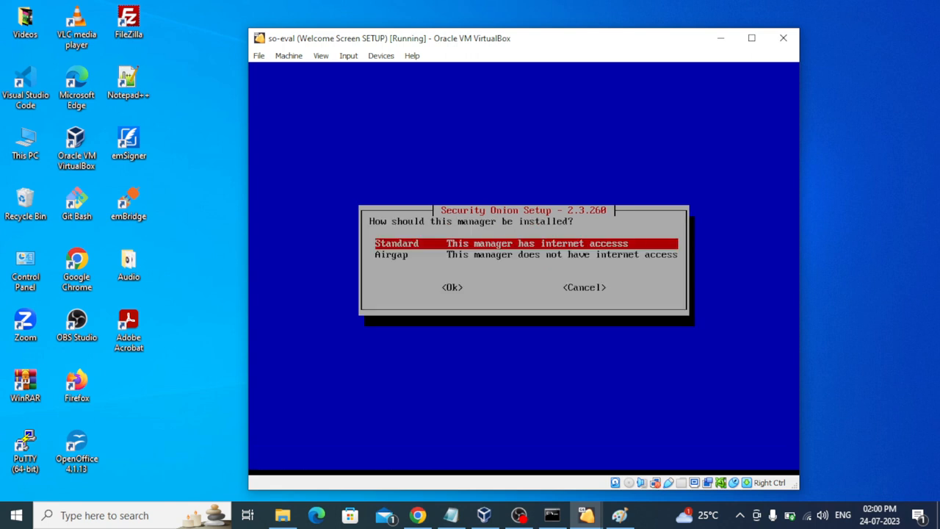
pyautogui.press('Tab')
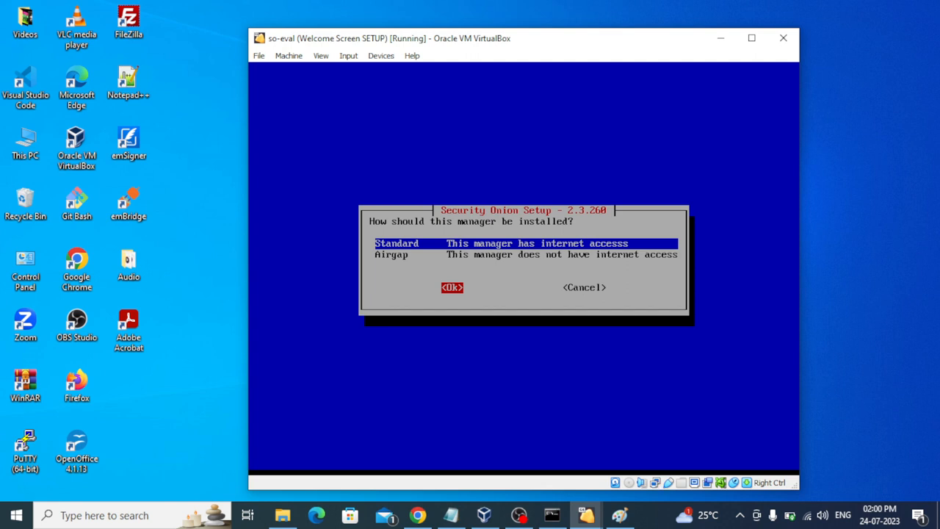
pyautogui.press('Return')
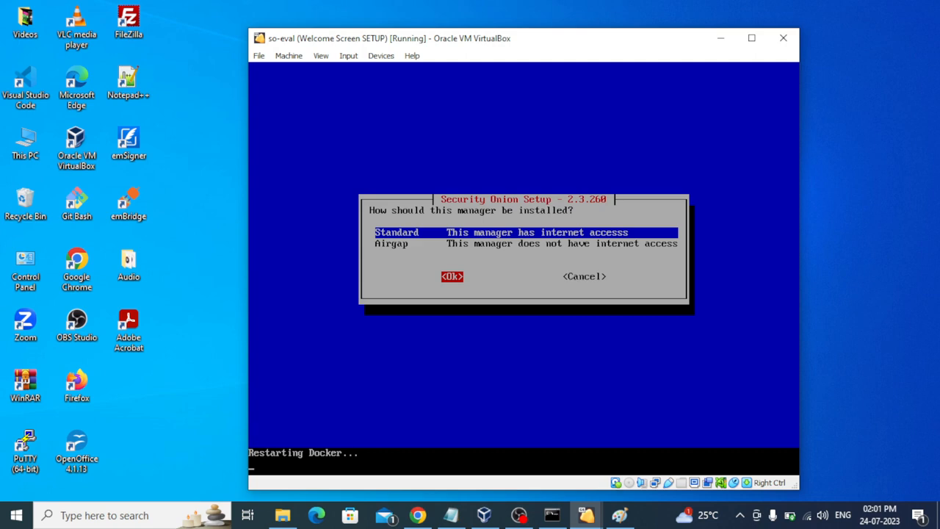
# Step: Choose a Direct internet connection to start preflight checks, then release the mouse to the host
pyautogui.click(586, 515)
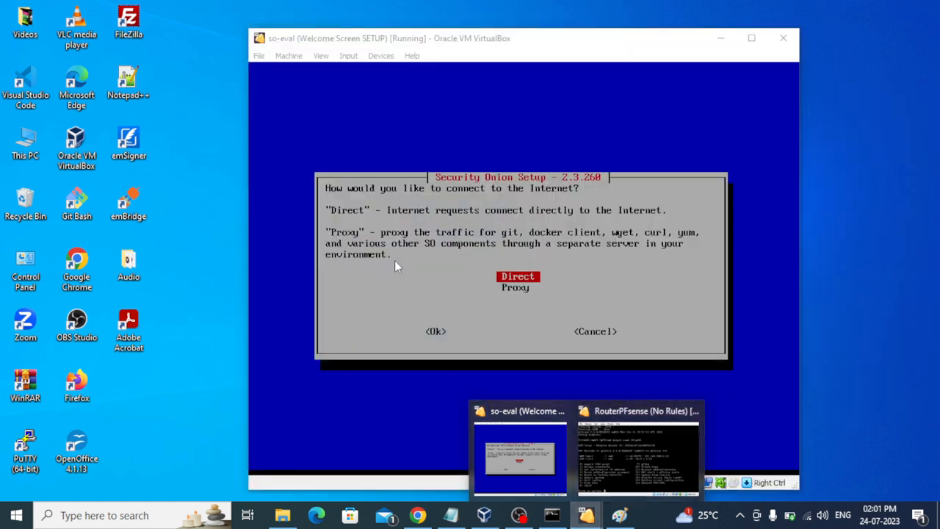
pyautogui.click(416, 285)
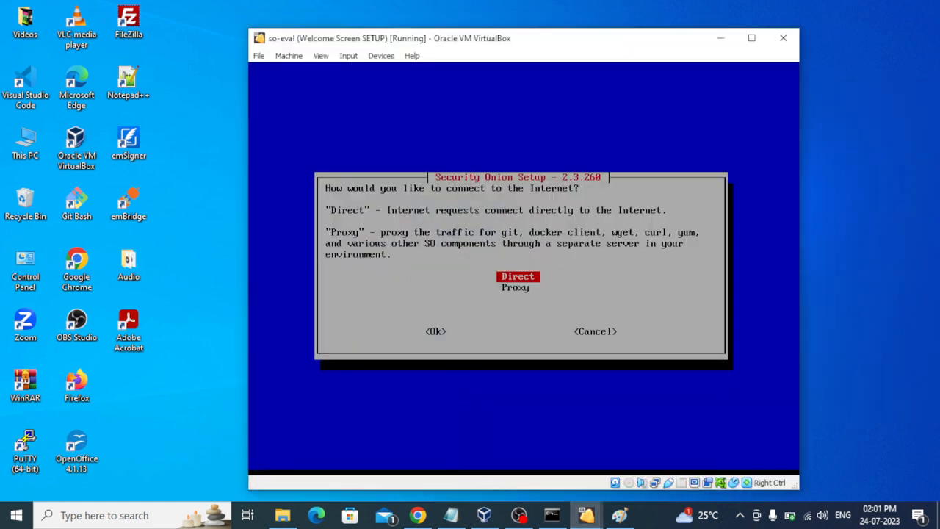
pyautogui.press('Tab')
pyautogui.press('Return')
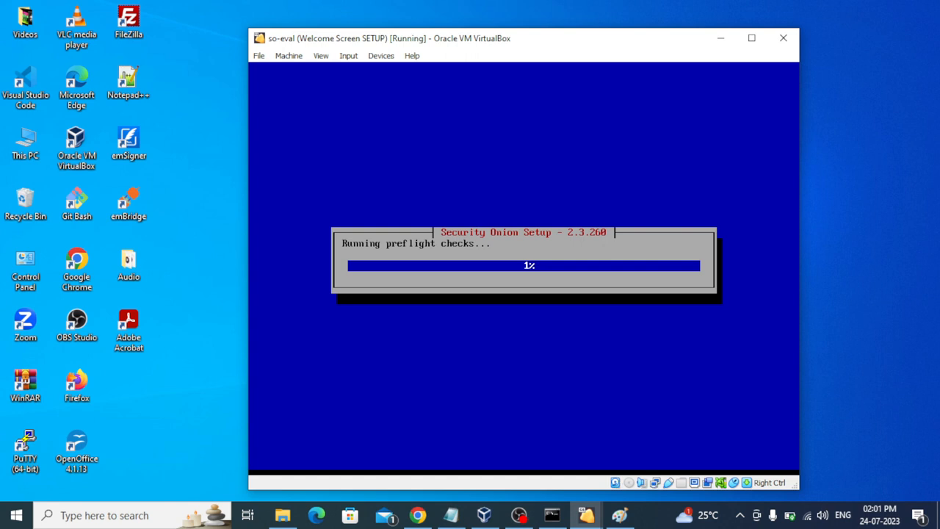
pyautogui.press('ctrl')
pyautogui.click(660, 524)
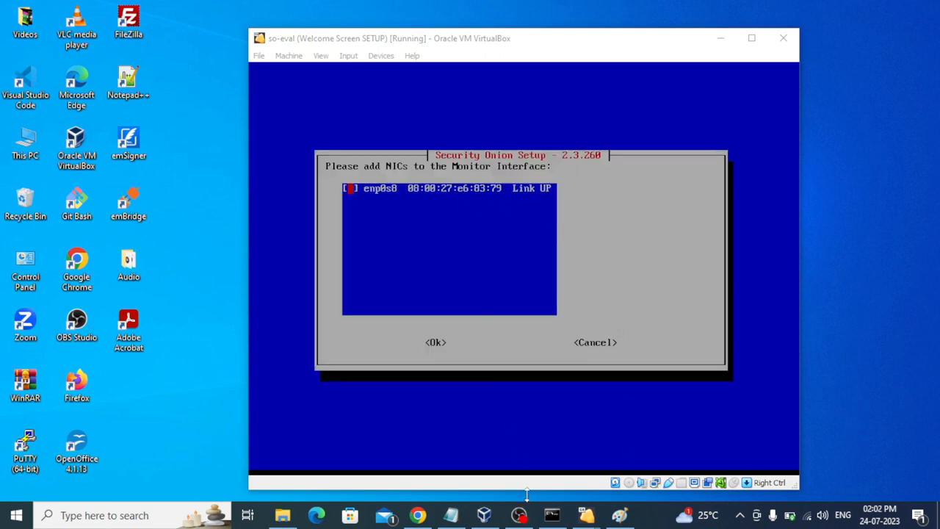
# Step: Check the network notes, then select enp0s8 as the monitor interface
pyautogui.click(451, 514)
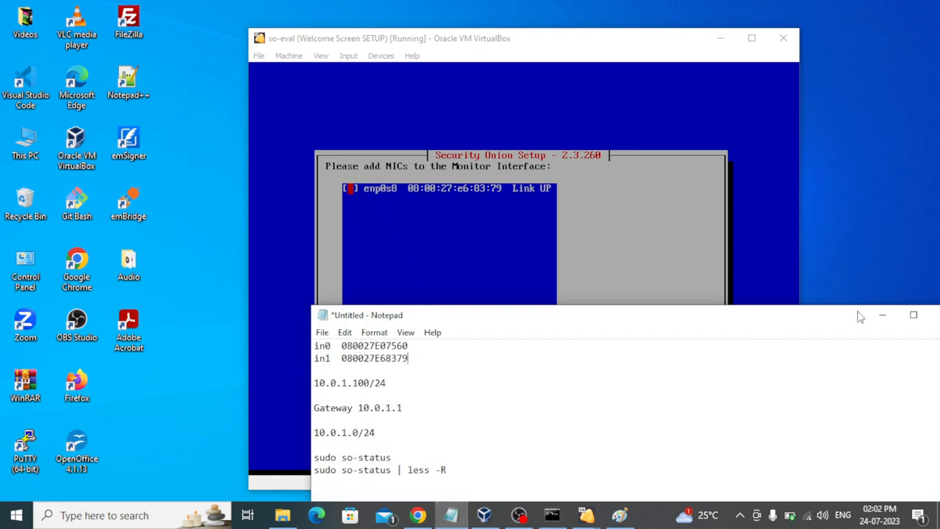
pyautogui.click(882, 314)
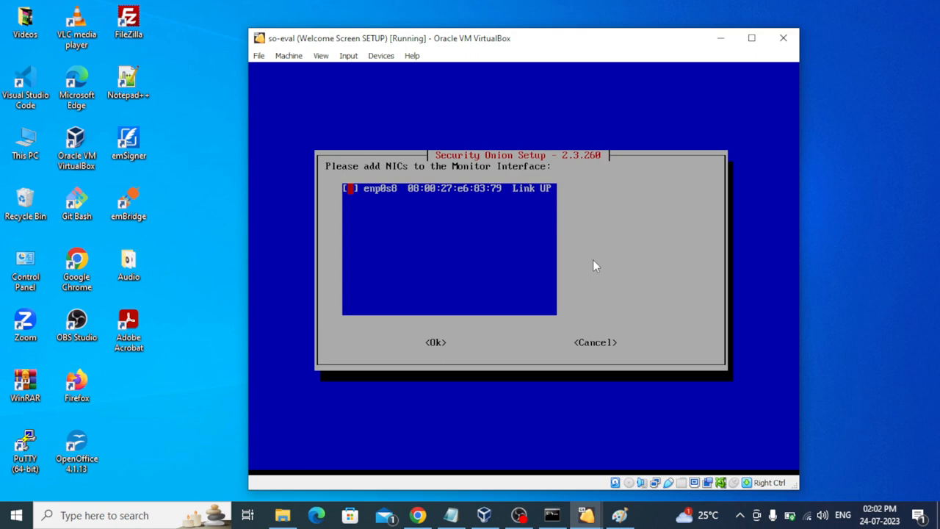
pyautogui.click(351, 188)
pyautogui.press('Tab')
pyautogui.click(435, 343)
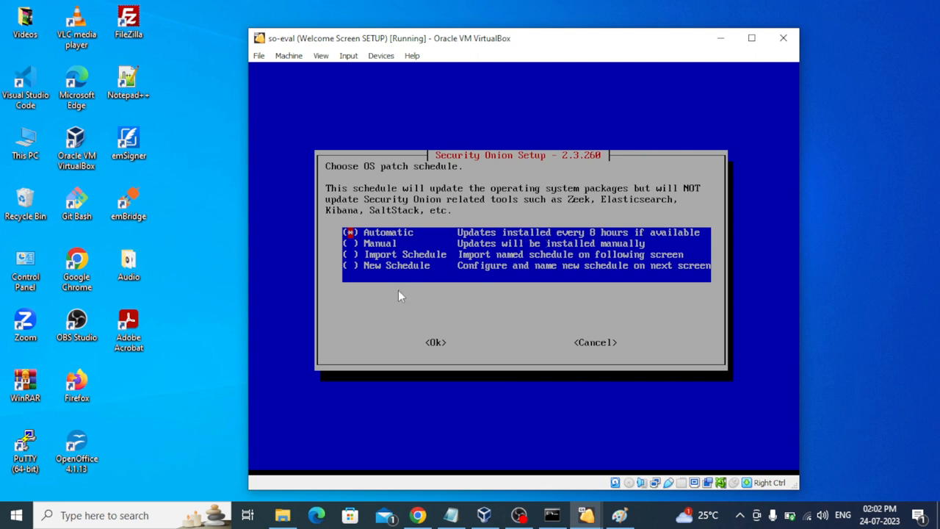
# Step: Accept the Automatic OS patch schedule, default home networks, optional services and default Docker IP range
pyautogui.press('Tab')
pyautogui.press('Return')
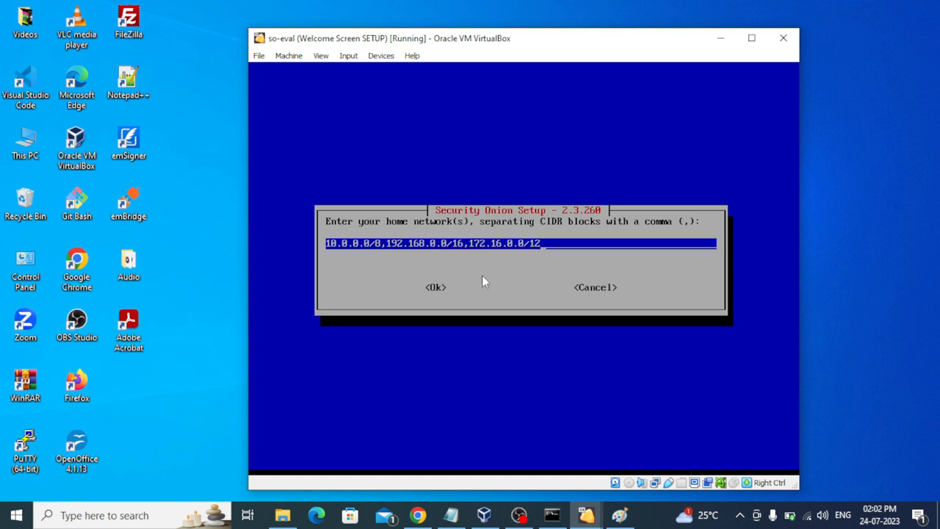
pyautogui.press('Tab')
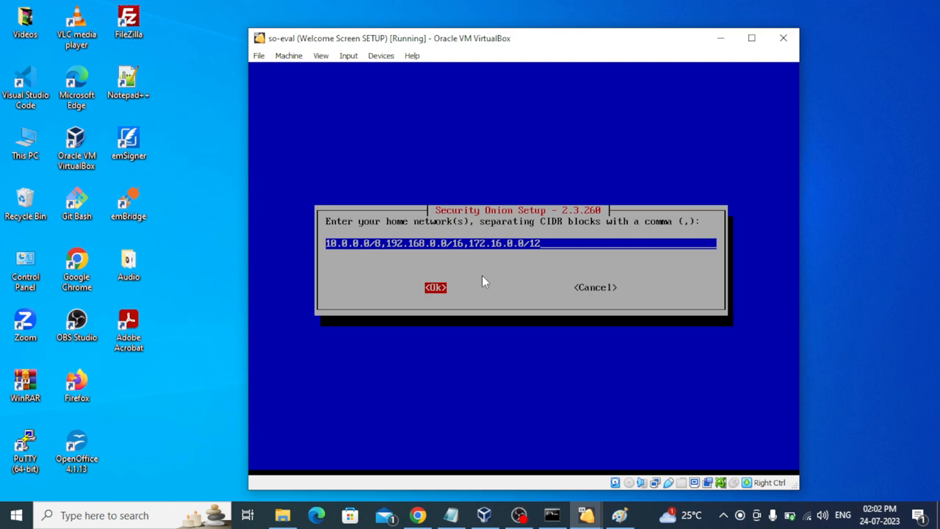
pyautogui.press('Return')
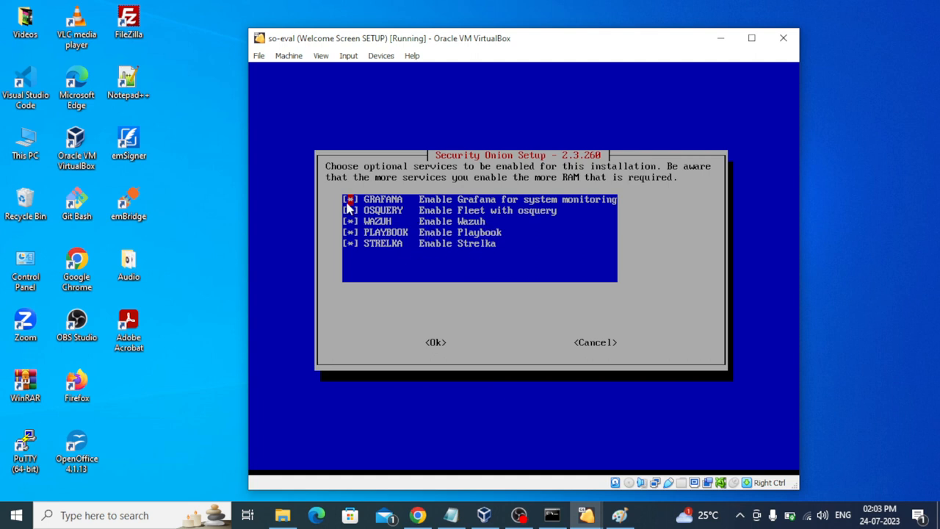
pyautogui.press('Tab')
pyautogui.press('Return')
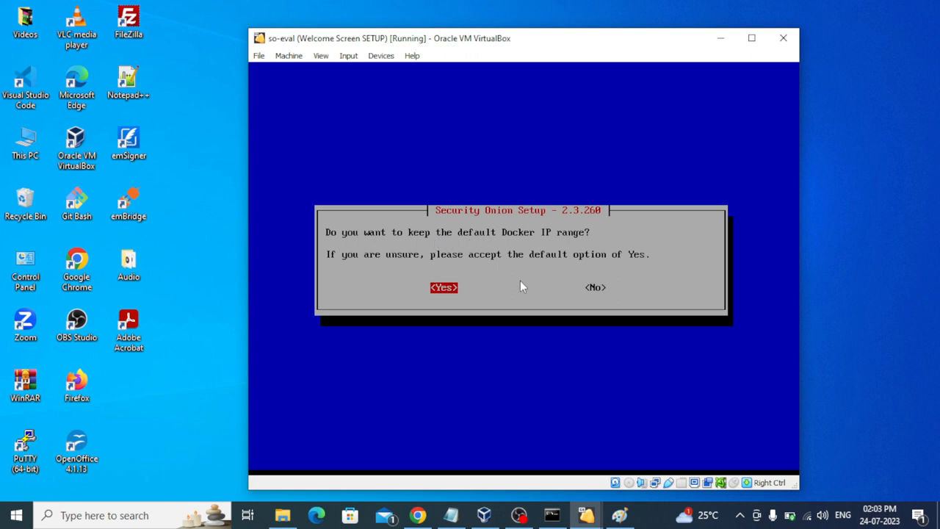
pyautogui.press('Return')
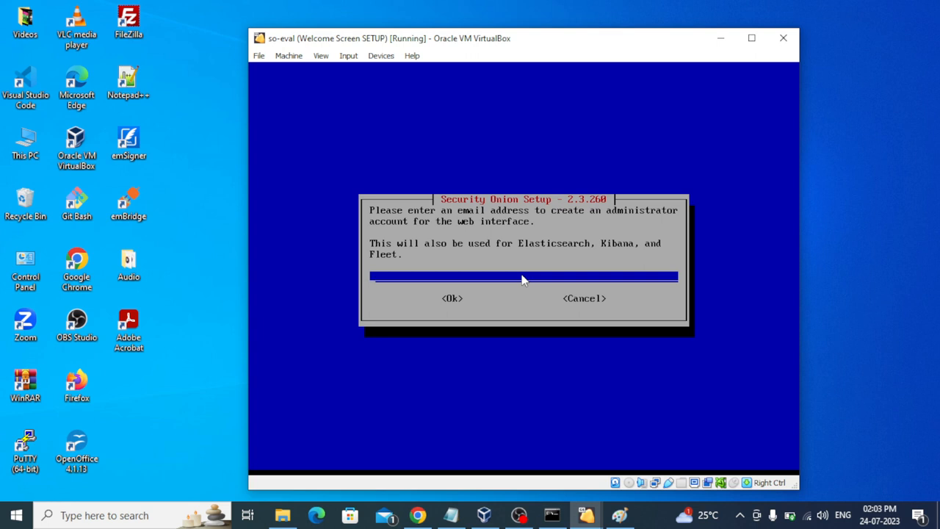
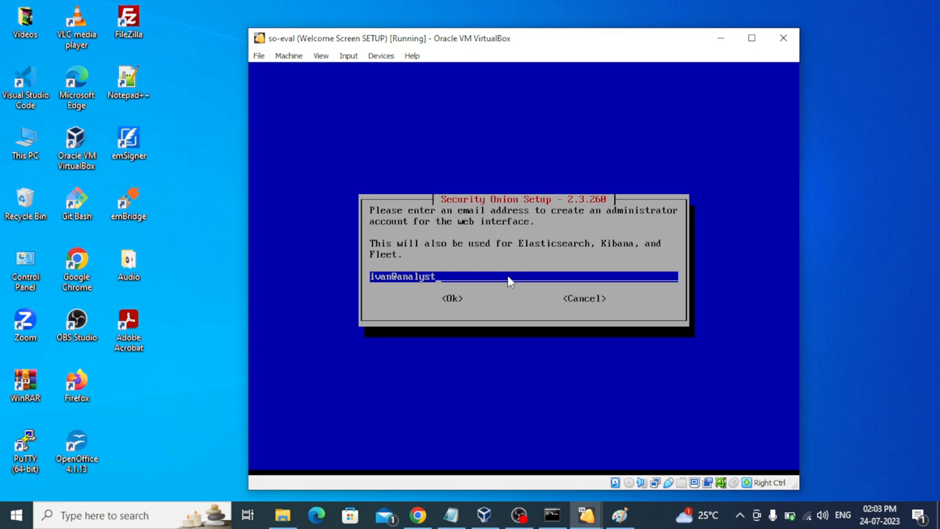
# Step: Enter the administrator e-mail address for the web user account
pyautogui.press('Tab')
pyautogui.press('Return')
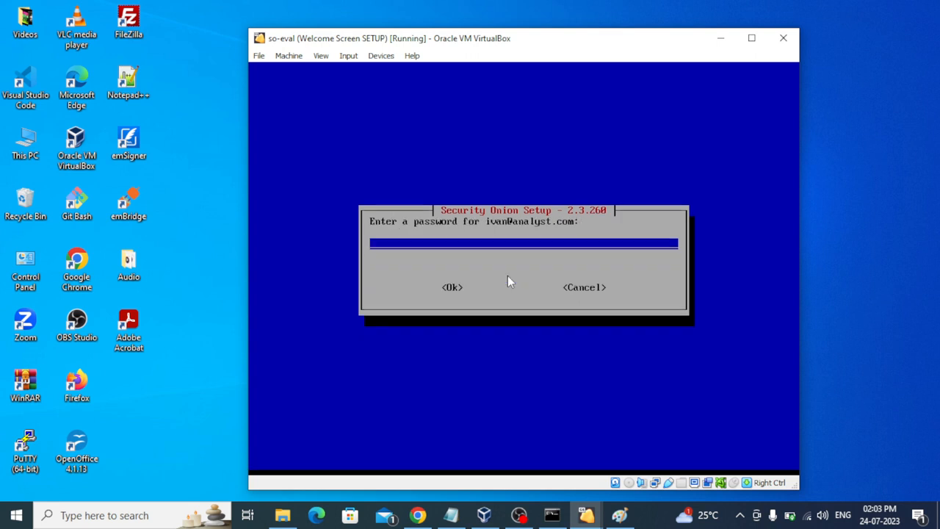
# Step: Submit a first password for the web user, then dismiss the invalid-password error
pyautogui.write('********')
pyautogui.press('Tab')
pyautogui.press('Return')
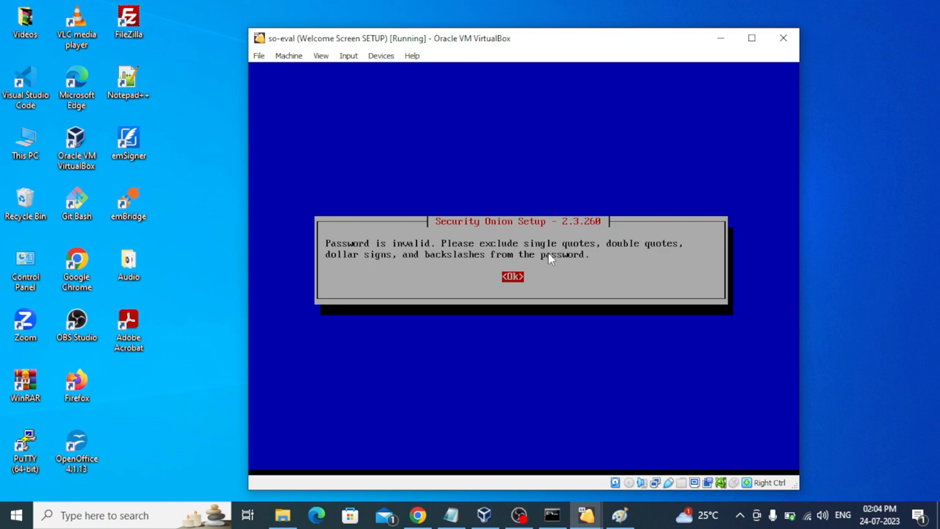
pyautogui.press('Return')
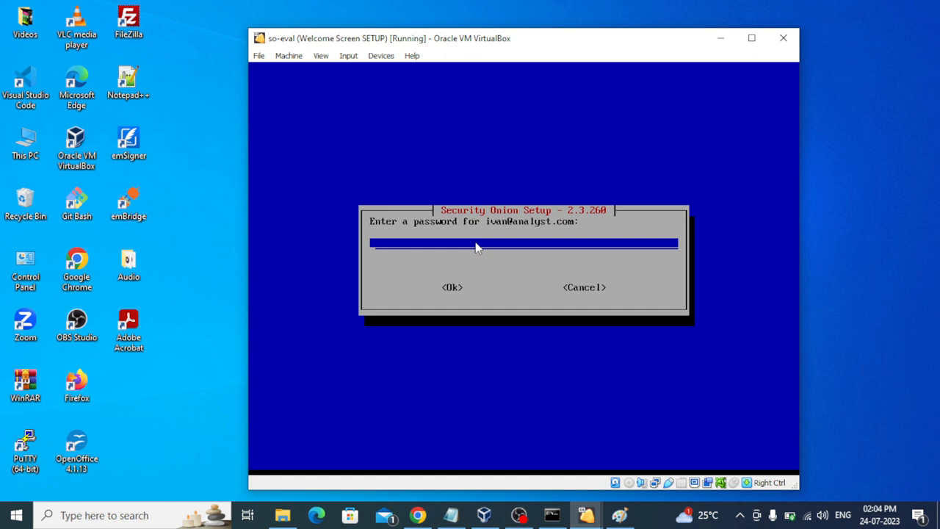
# Step: Enter a valid web user password and confirm it with a matching re-entry
pyautogui.write('*******')
pyautogui.write('***')
pyautogui.press('Tab')
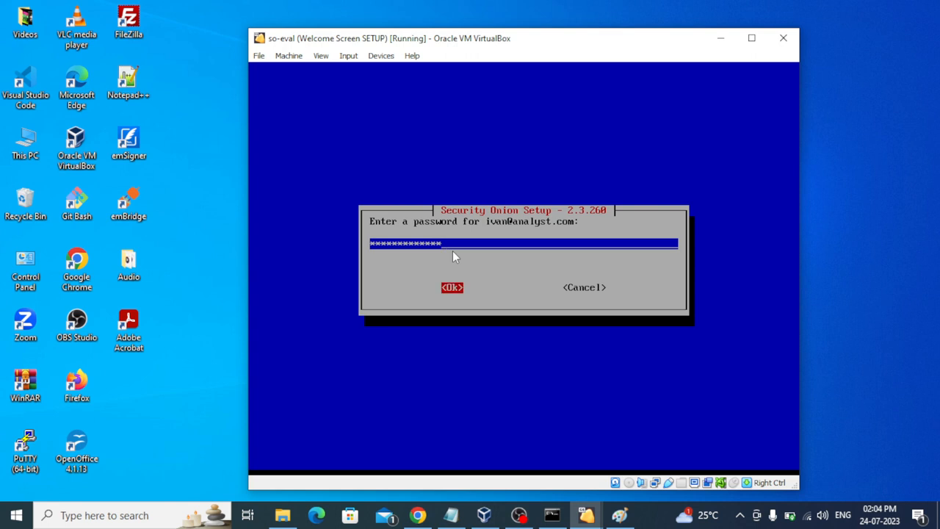
pyautogui.press('Return')
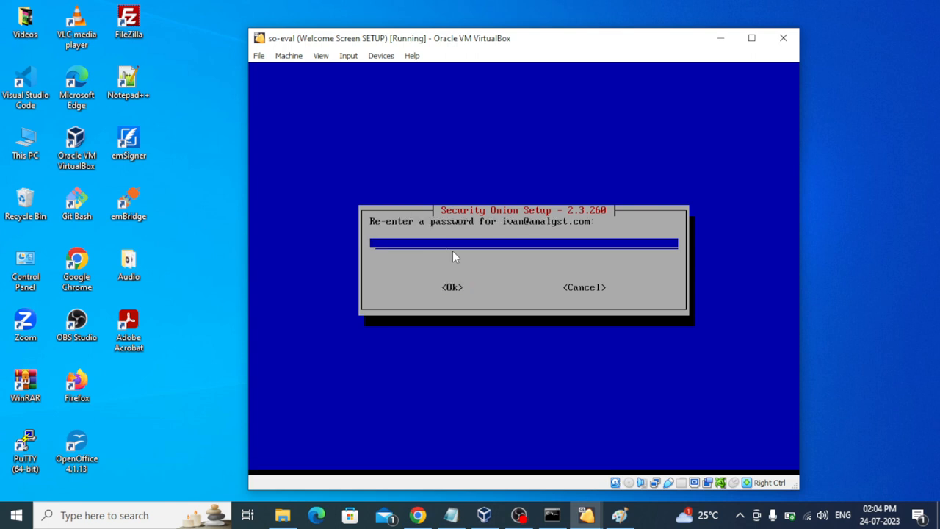
pyautogui.write('*')
pyautogui.write('*****')
pyautogui.press('Tab')
pyautogui.press('Return')
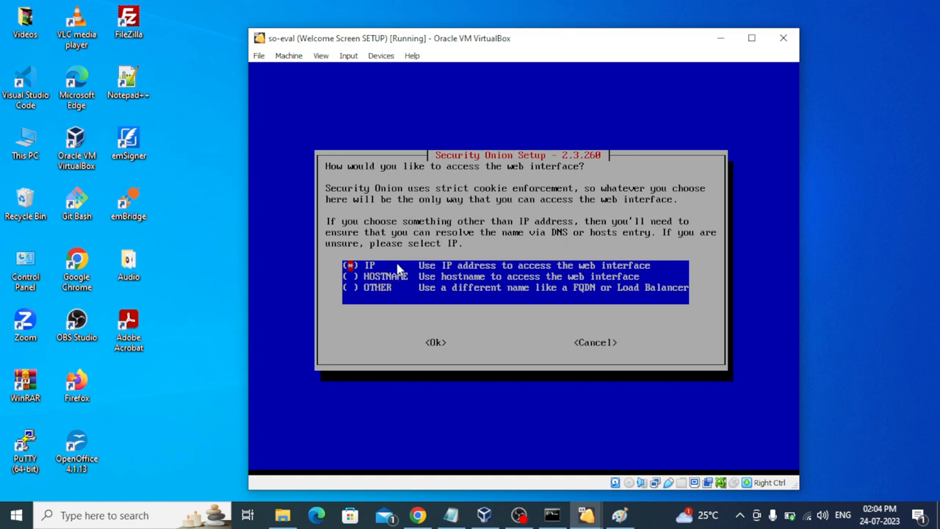
# Step: Choose web access by IP address, keep the default NTP servers, and agree to run so-allow
pyautogui.press('Tab')
pyautogui.press('Return')
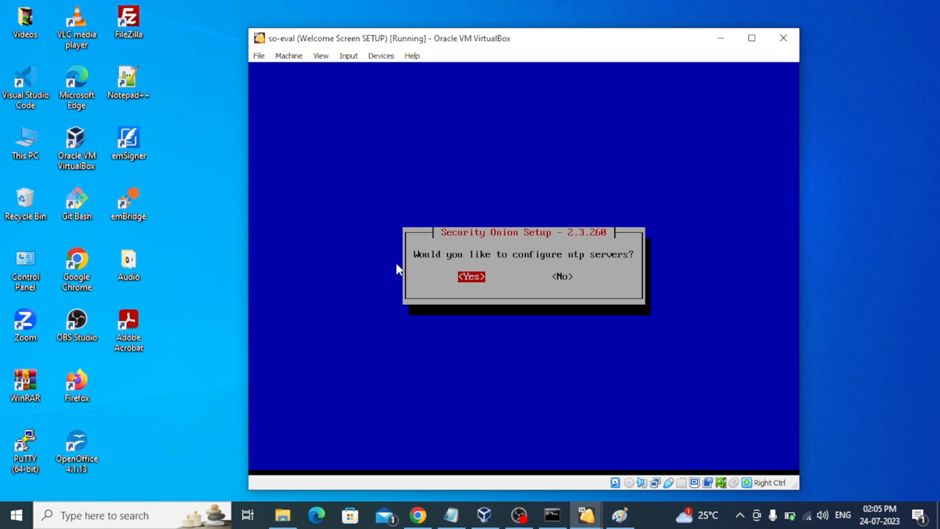
pyautogui.press('Return')
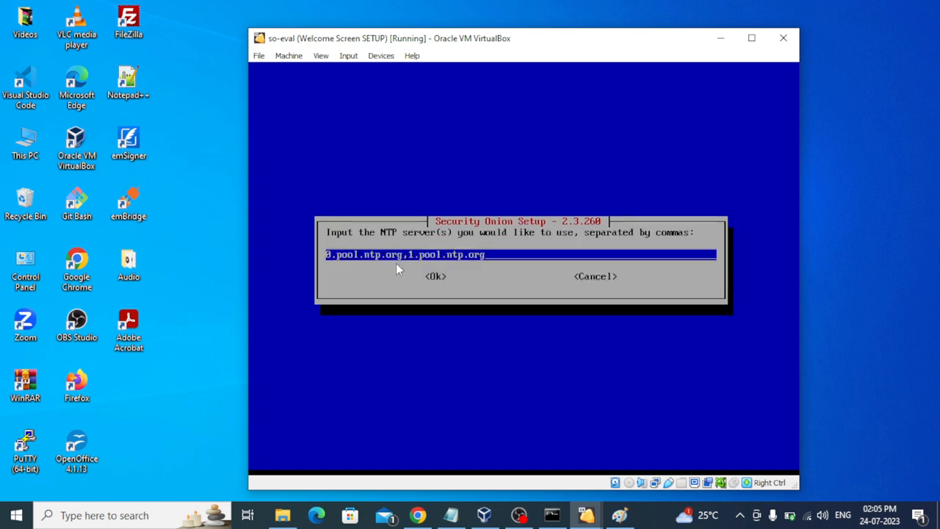
pyautogui.press('Tab')
pyautogui.press('Return')
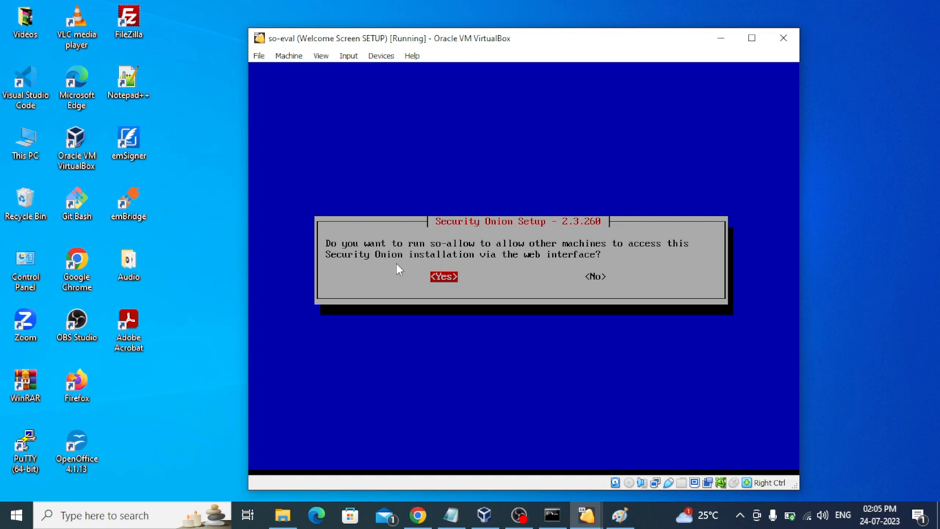
pyautogui.press('Return')
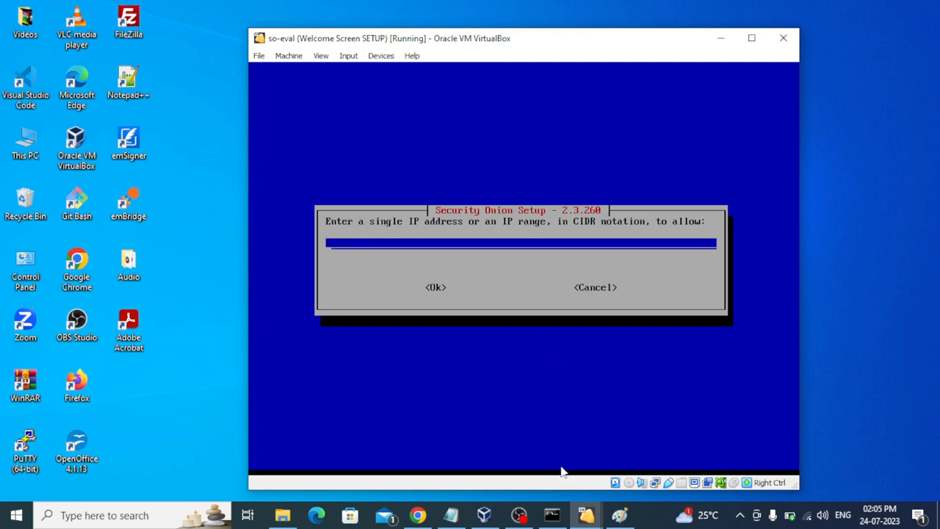
# Step: After checking the notes and pfSense router, allow the 10.0.1.0/24 subnet for web access
pyautogui.click(454, 516)
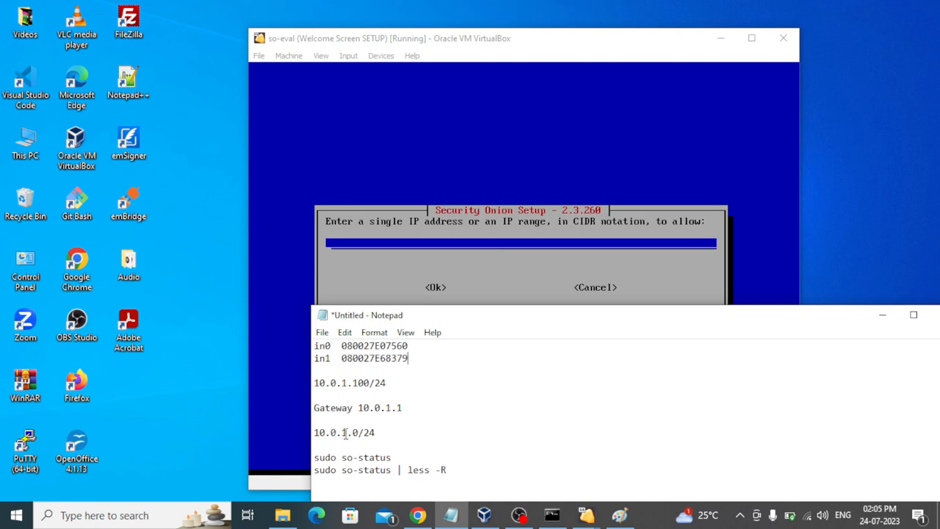
pyautogui.moveTo(550, 518)
pyautogui.moveTo(585, 516)
pyautogui.click(609, 470)
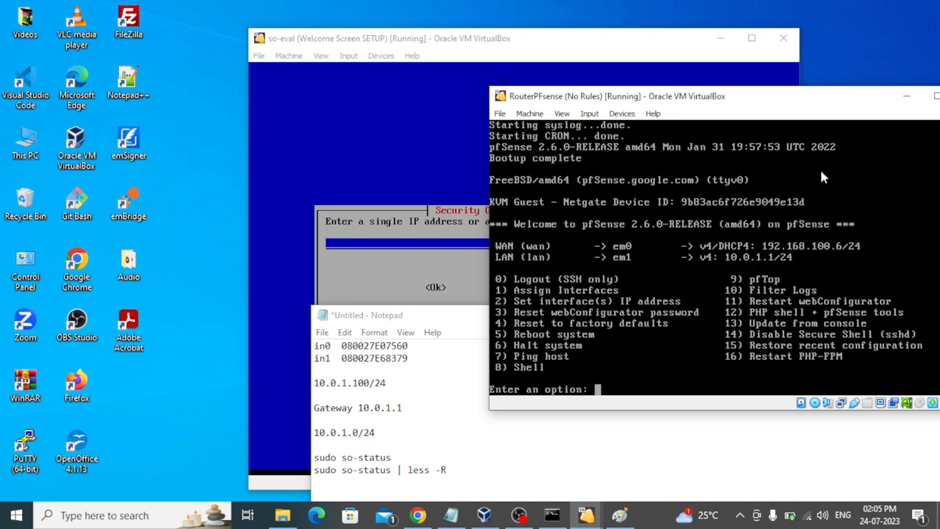
pyautogui.click(906, 96)
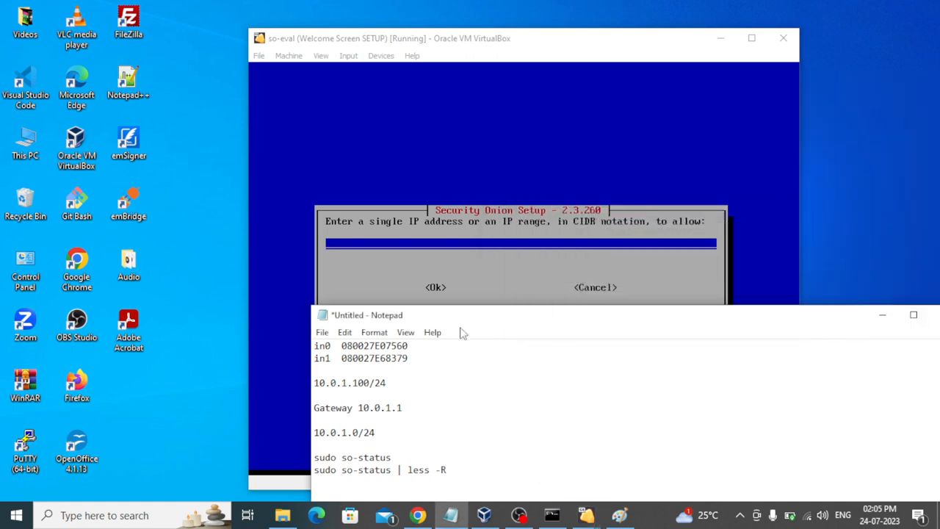
pyautogui.click(410, 246)
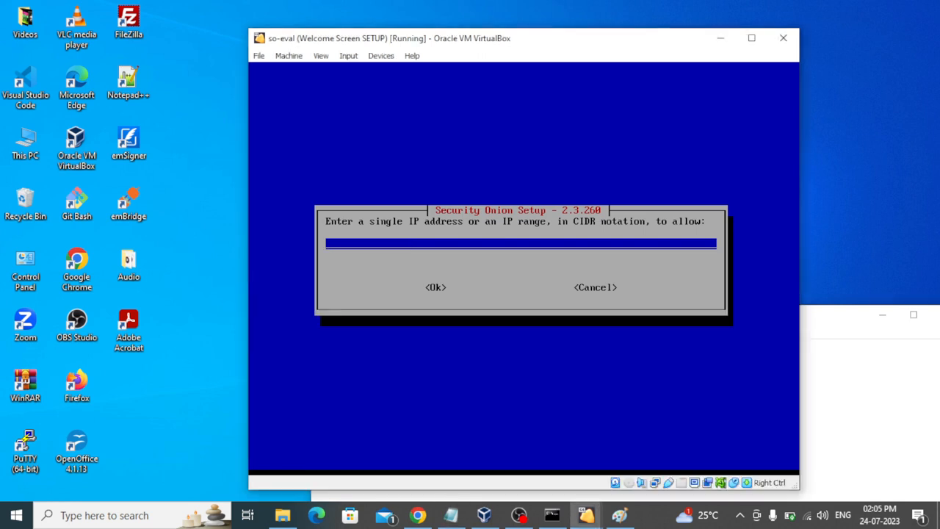
pyautogui.write('10.0.1.0/24')
pyautogui.press('Tab')
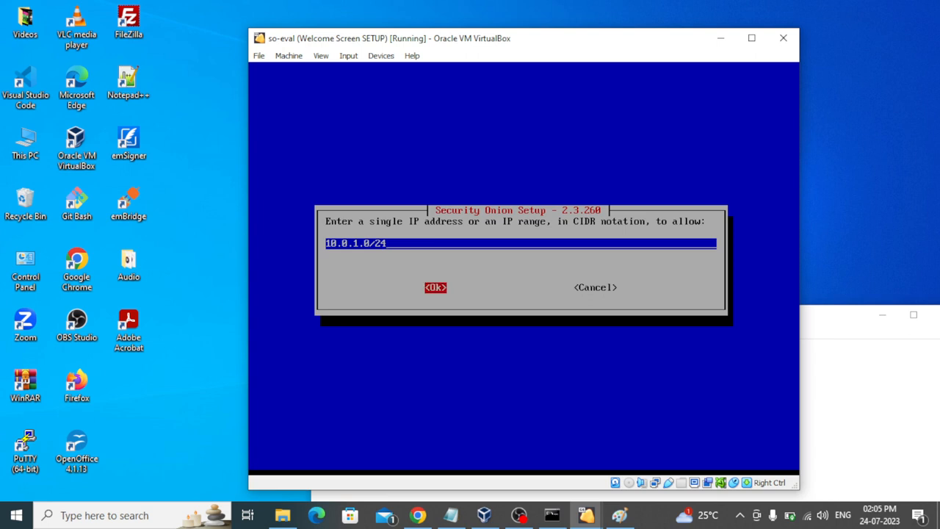
pyautogui.press('Return')
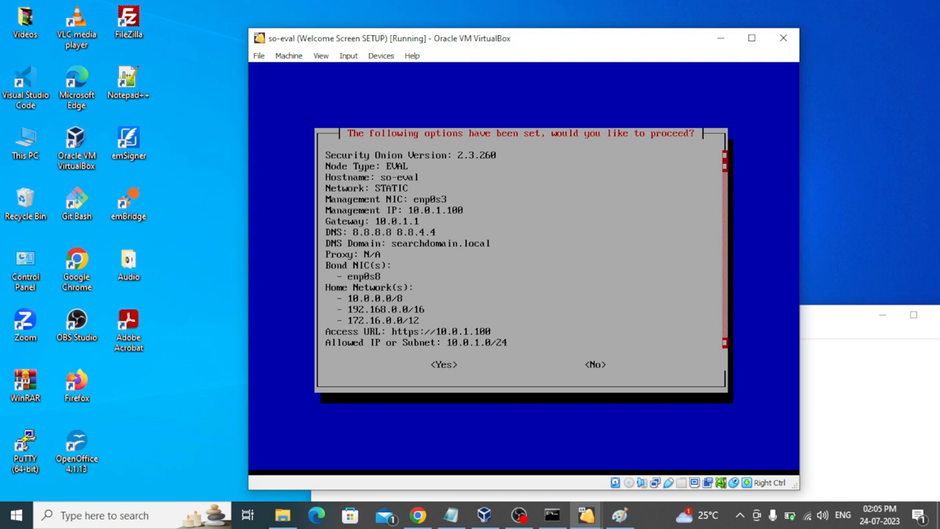
# Step: Review the settings summary (Elasticsearch heap 4049m, 63GB storage, Logstash heap 700m) and accept it to begin setup
pyautogui.press('Down')
pyautogui.press('Down')
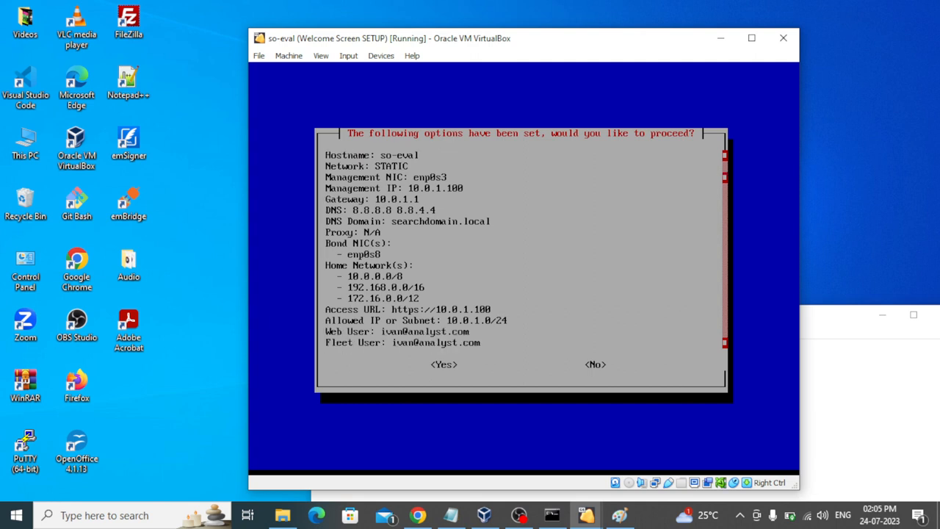
pyautogui.press('Up')
pyautogui.press('Up')
pyautogui.press('Down')
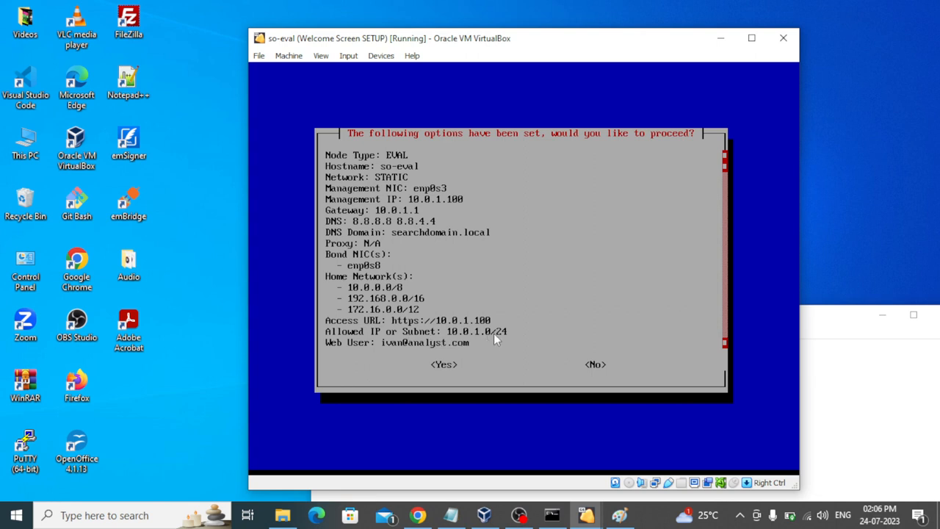
pyautogui.click(503, 274)
pyautogui.press('Down')
pyautogui.press('Up')
pyautogui.press('Down')
pyautogui.press('Down')
pyautogui.press('Down')
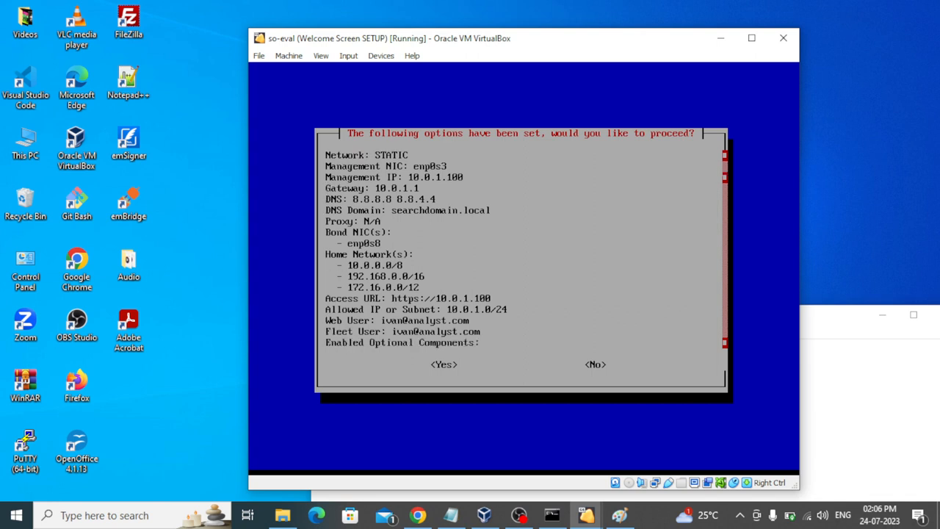
pyautogui.press('Up')
pyautogui.press('Up')
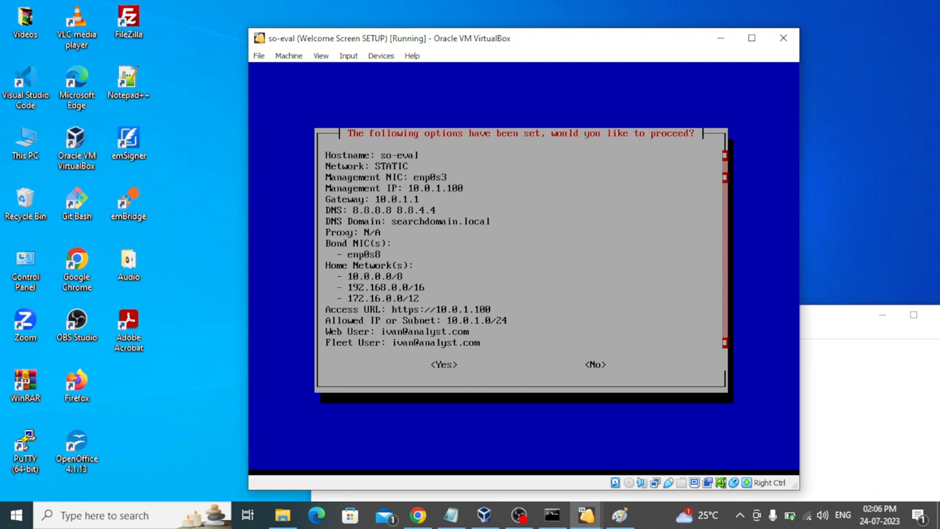
pyautogui.press('Down')
pyautogui.press('Down')
pyautogui.press('Down')
pyautogui.press('Down')
pyautogui.press('Down')
pyautogui.press('Down')
pyautogui.press('Down')
pyautogui.press('Down')
pyautogui.press('Down')
pyautogui.press('Down')
pyautogui.press('Down')
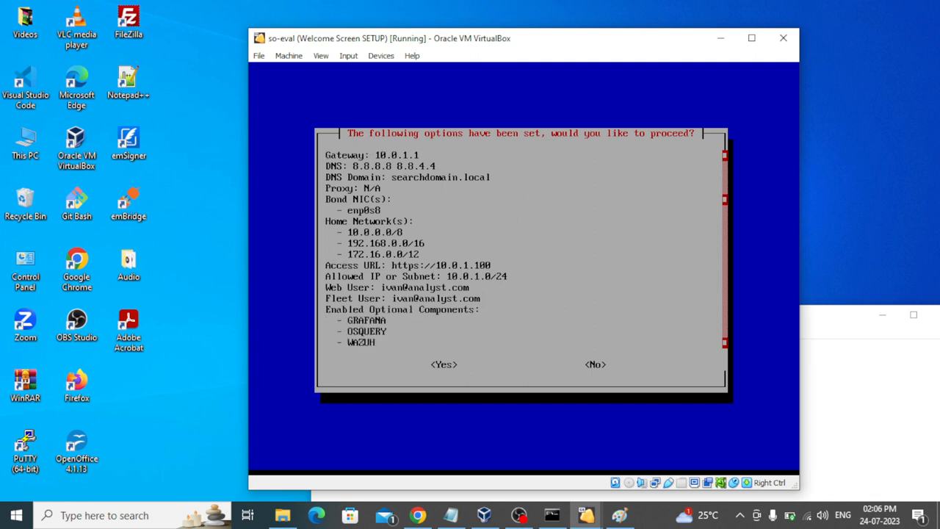
pyautogui.press('Down')
pyautogui.press('Down')
pyautogui.press('Down')
pyautogui.press('Down')
pyautogui.press('Down')
pyautogui.press('Down')
pyautogui.press('Down')
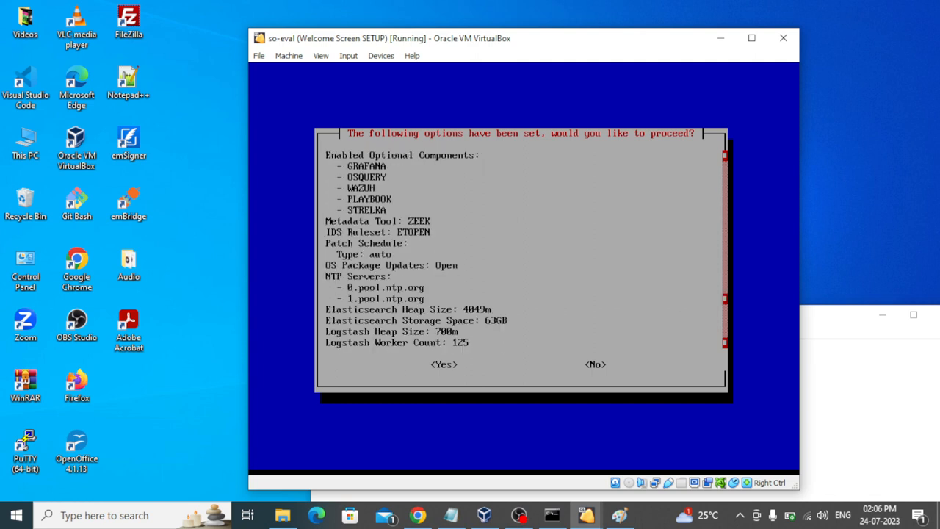
pyautogui.press('Tab')
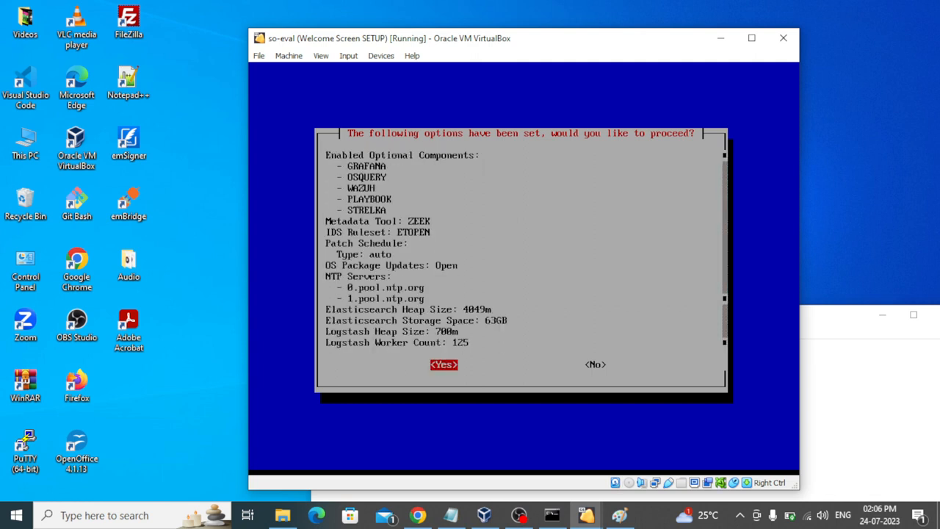
pyautogui.press('Return')
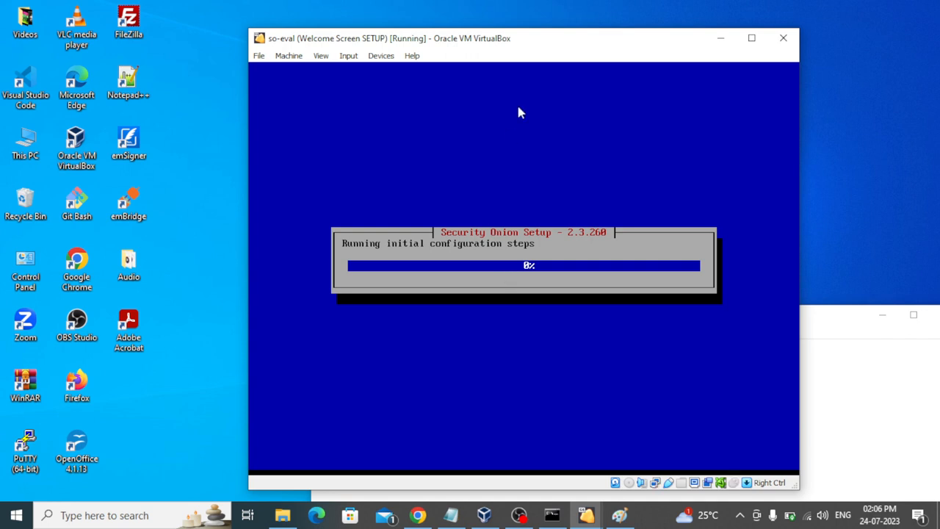
pyautogui.moveTo(549, 42); pyautogui.dragTo(546, 31)
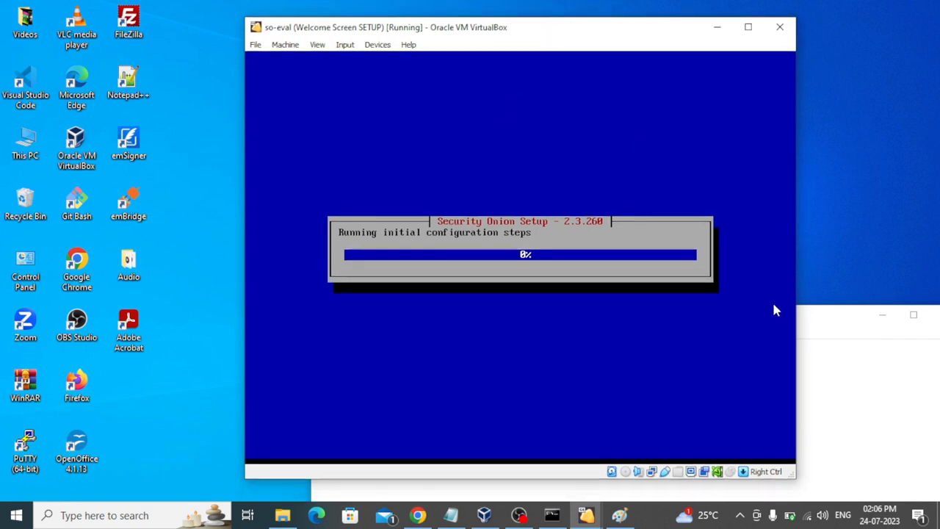
pyautogui.click(823, 322)
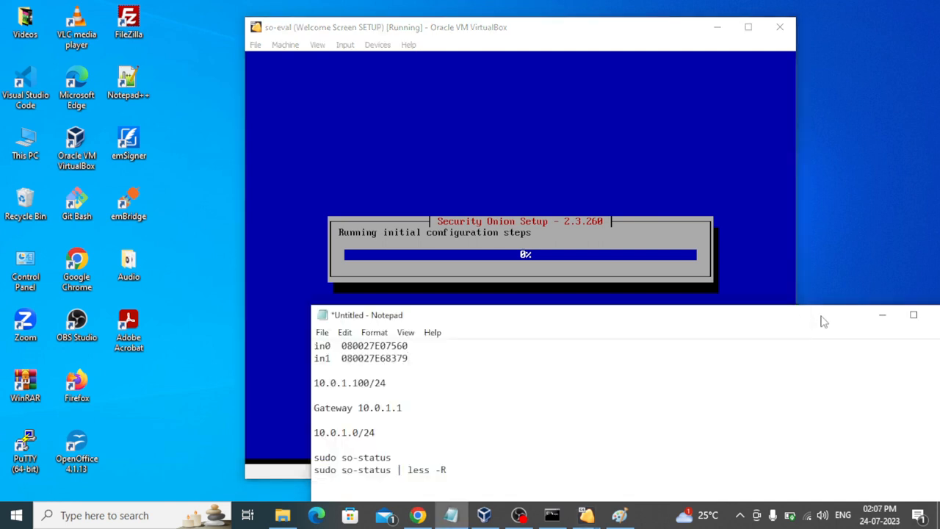
pyautogui.moveTo(808, 321); pyautogui.dragTo(699, 266)
pyautogui.click(772, 256)
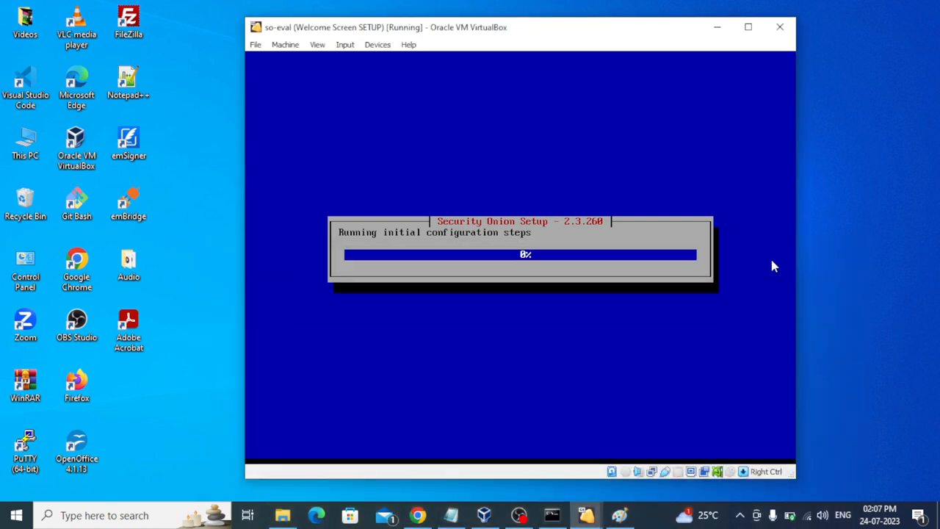
pyautogui.moveTo(575, 33); pyautogui.dragTo(595, 42)
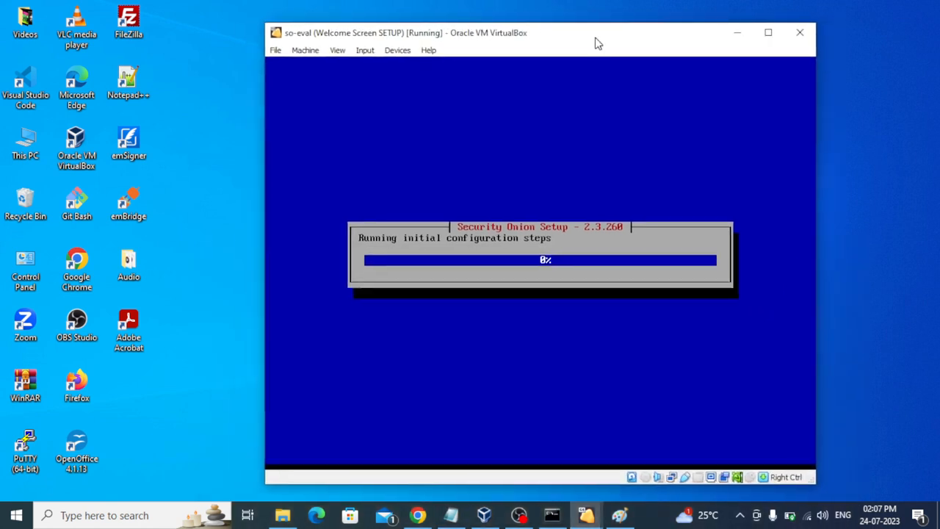
pyautogui.click(648, 521)
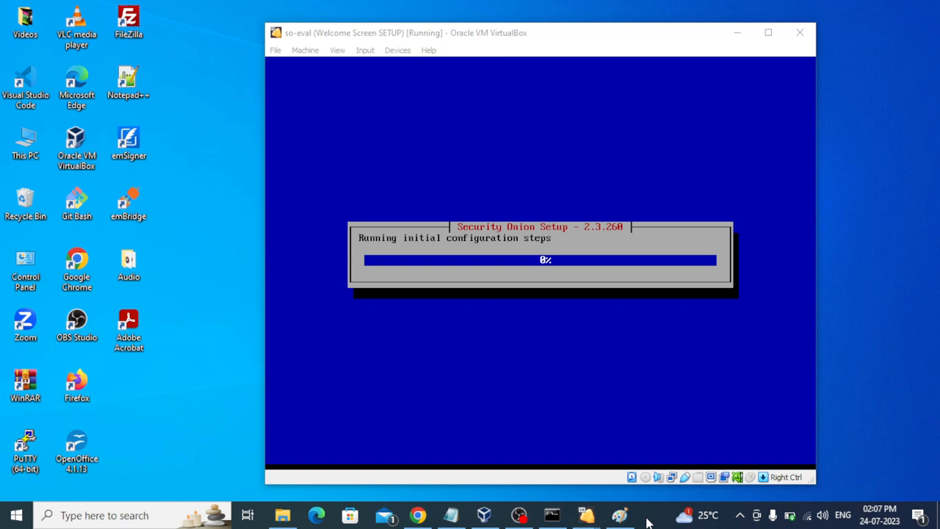
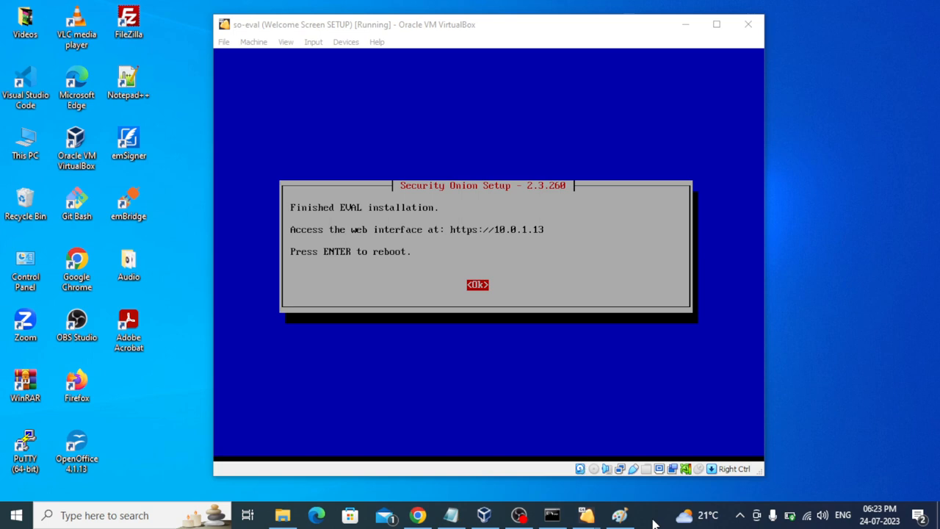
# Step: Look over the so-eval Welcome Screen SETUP snapshot and current state, then return to the VM console
pyautogui.click(486, 515)
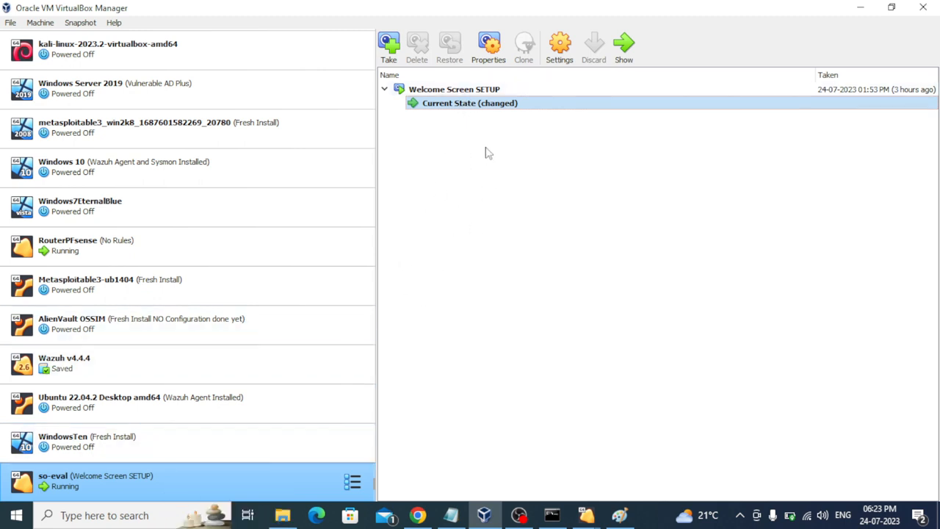
pyautogui.click(469, 90)
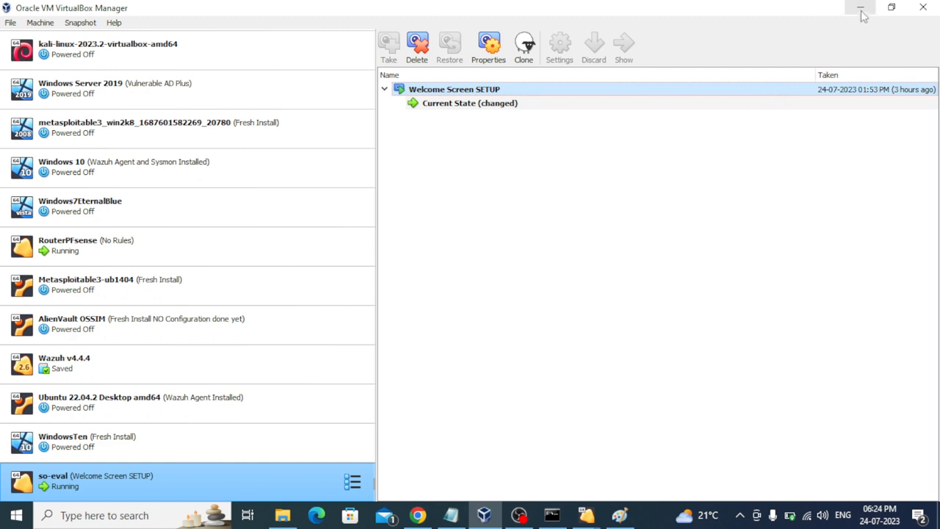
pyautogui.click(625, 103)
pyautogui.click(859, 8)
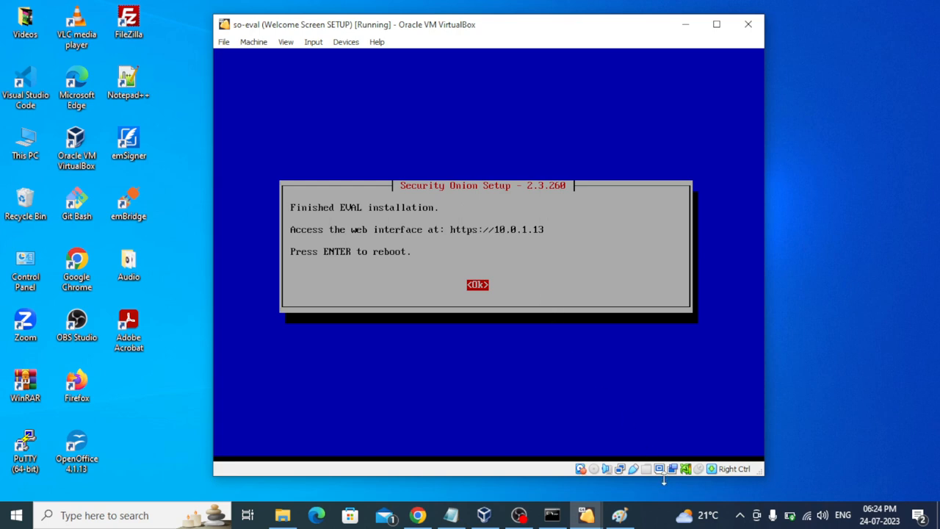
pyautogui.click(655, 522)
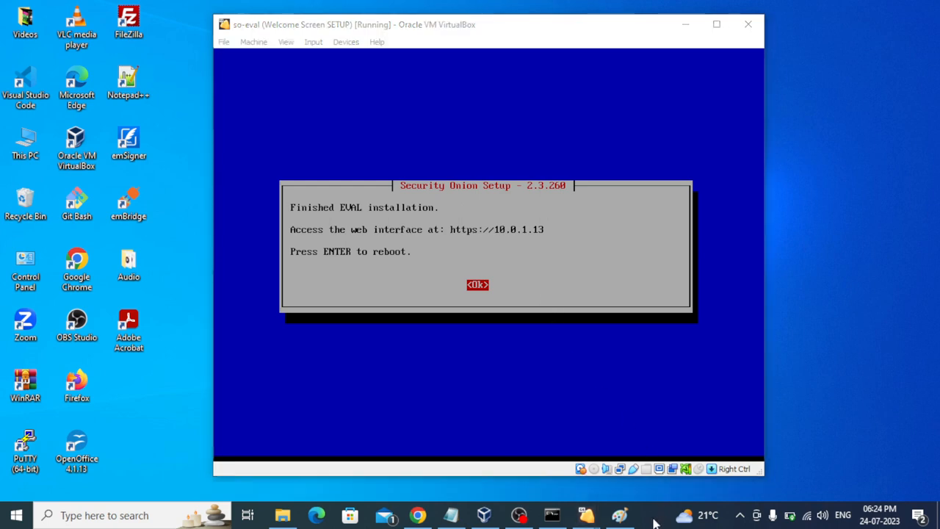
pyautogui.click(545, 194)
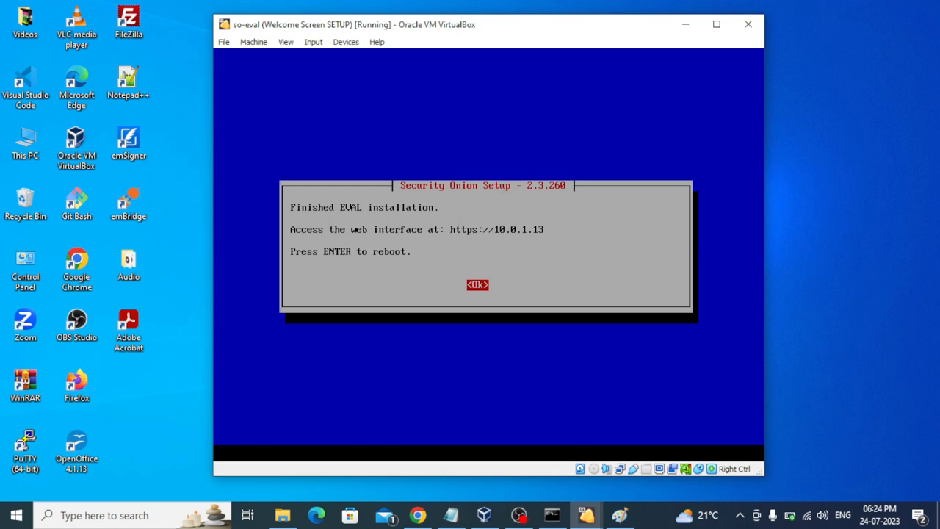
pyautogui.click(646, 521)
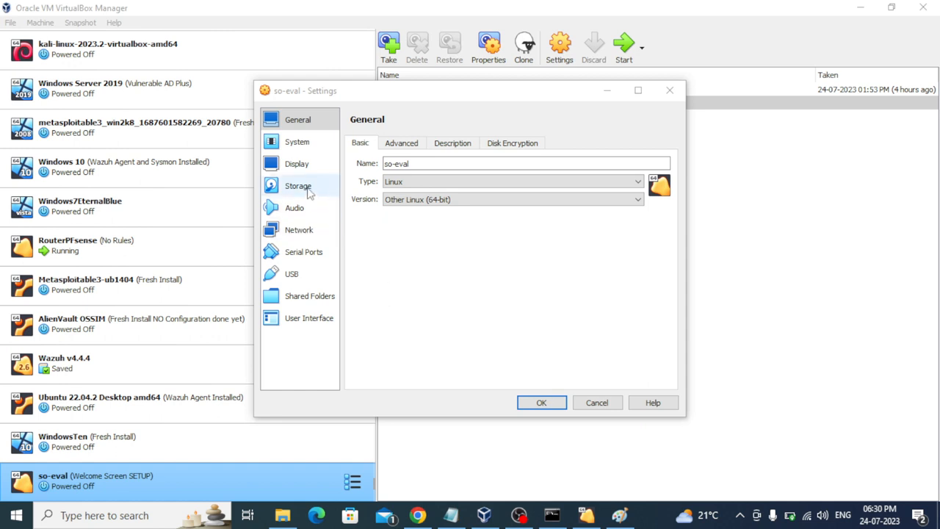
# Step: Set so-eval to boot from Hard Disk first, with Floppy unchecked and moved to the bottom
pyautogui.click(297, 143)
pyautogui.click(431, 201)
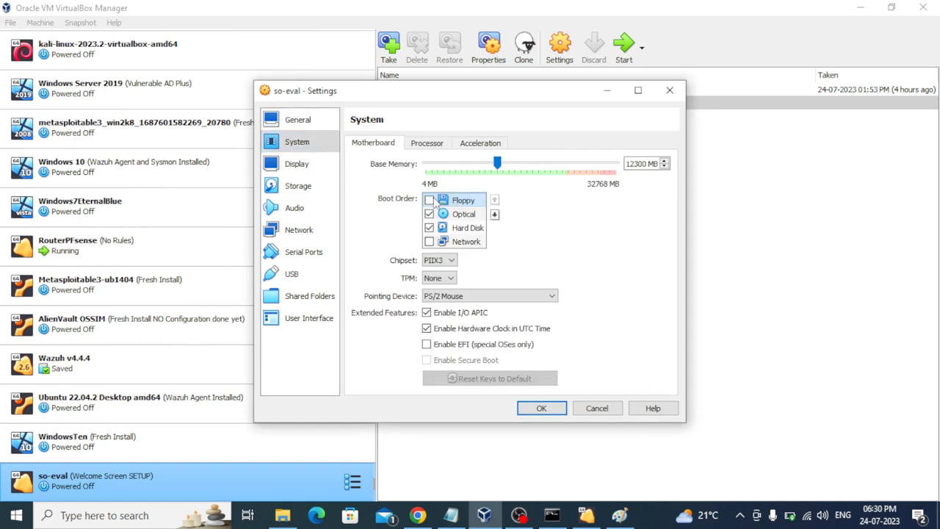
pyautogui.click(495, 214)
pyautogui.click(494, 214)
pyautogui.click(494, 214)
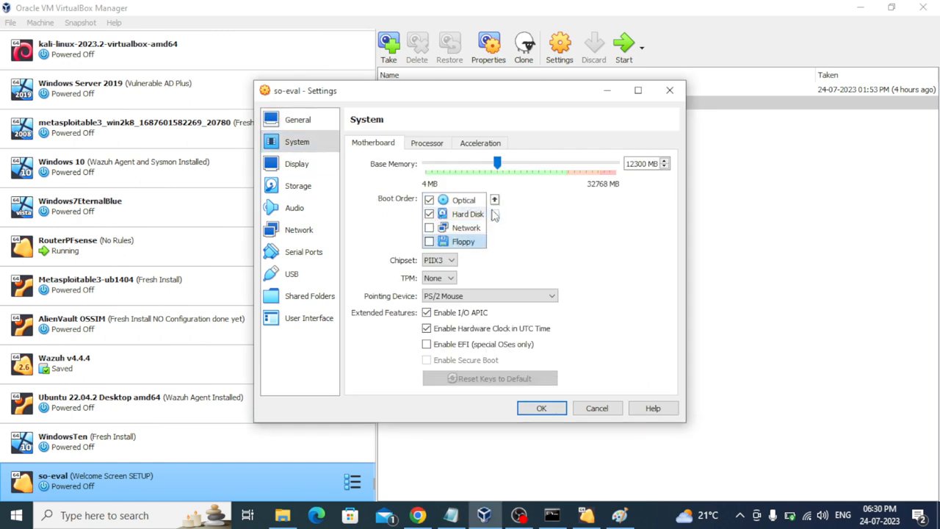
pyautogui.click(468, 215)
pyautogui.click(494, 200)
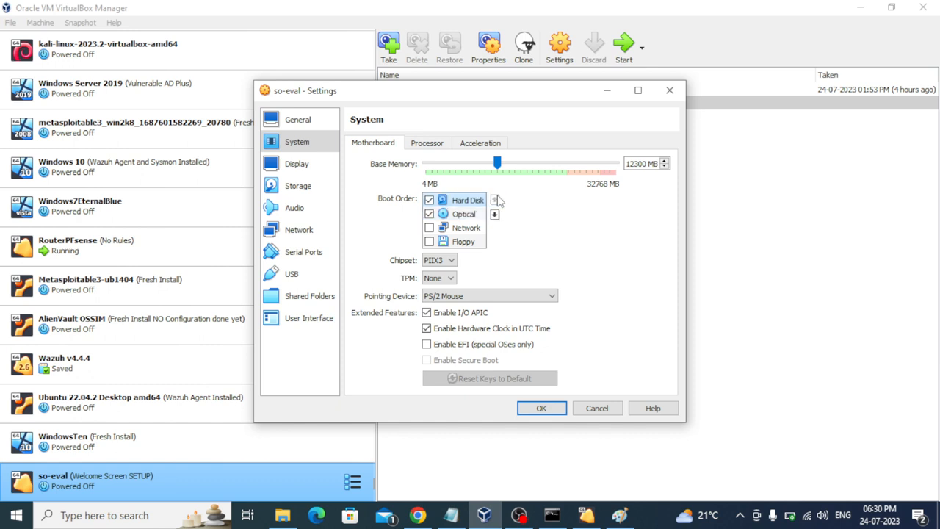
pyautogui.click(543, 408)
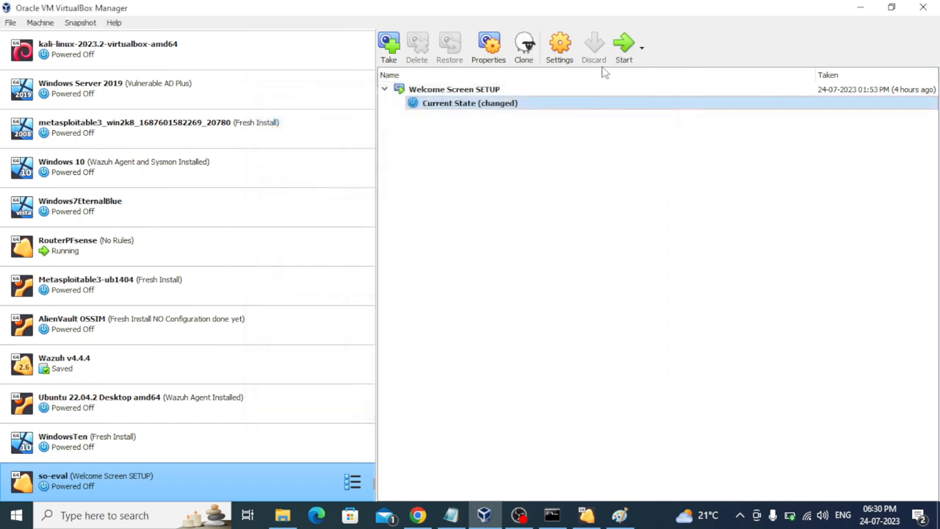
# Step: Start so-eval and log in at its CentOS console as user 'analyst'
pyautogui.click(622, 58)
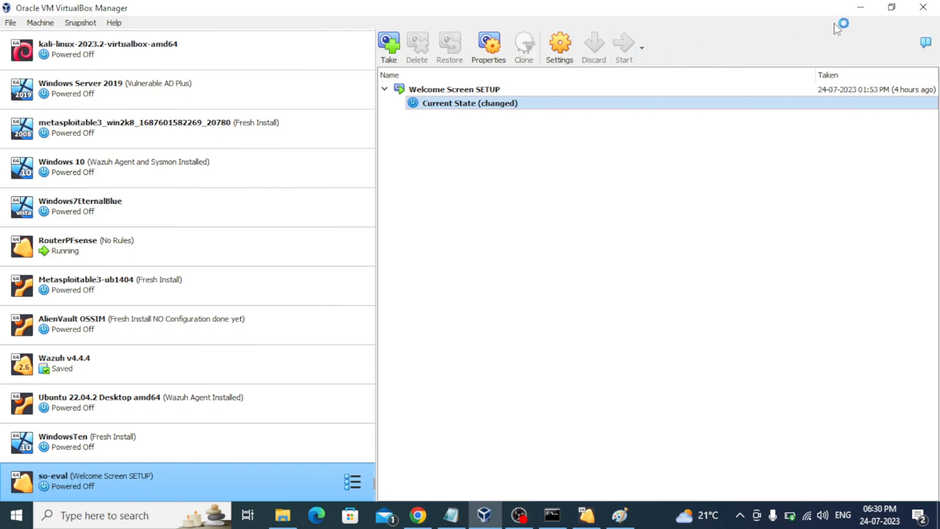
pyautogui.click(862, 10)
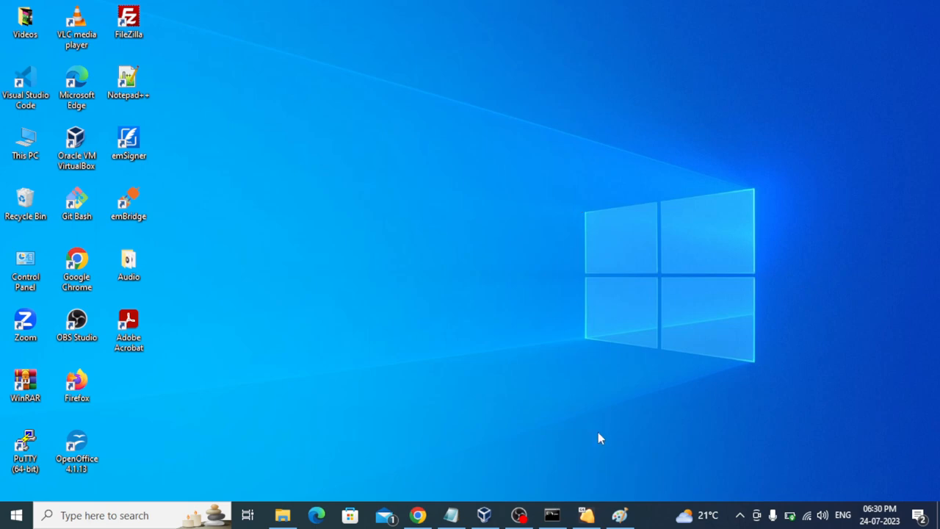
pyautogui.click(485, 515)
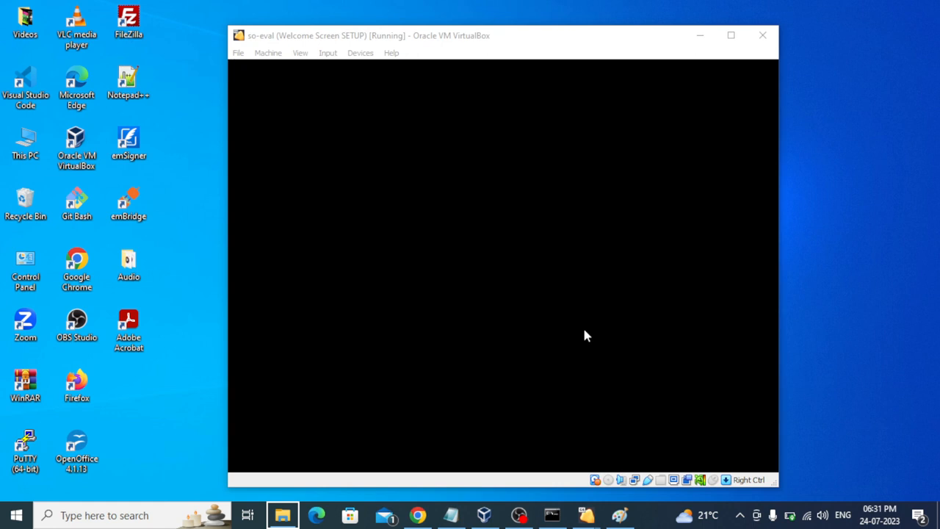
pyautogui.click(485, 241)
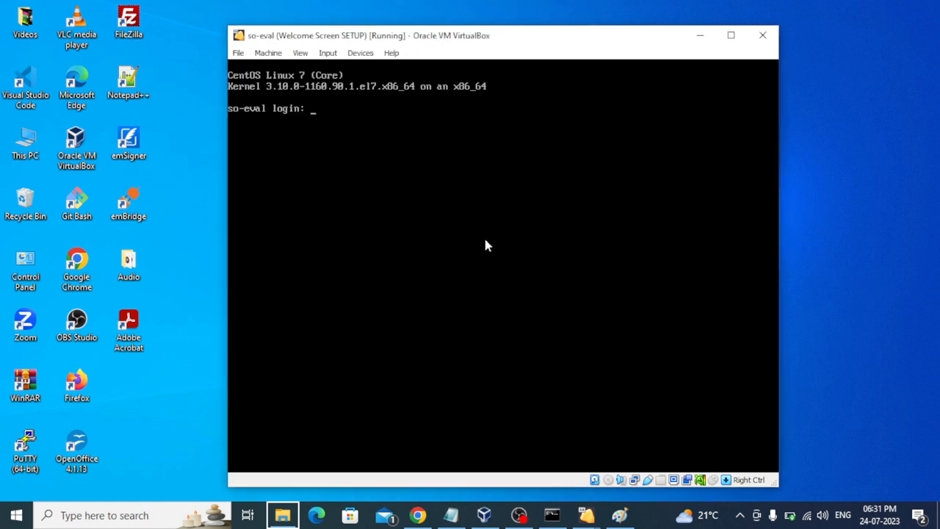
pyautogui.write('an')
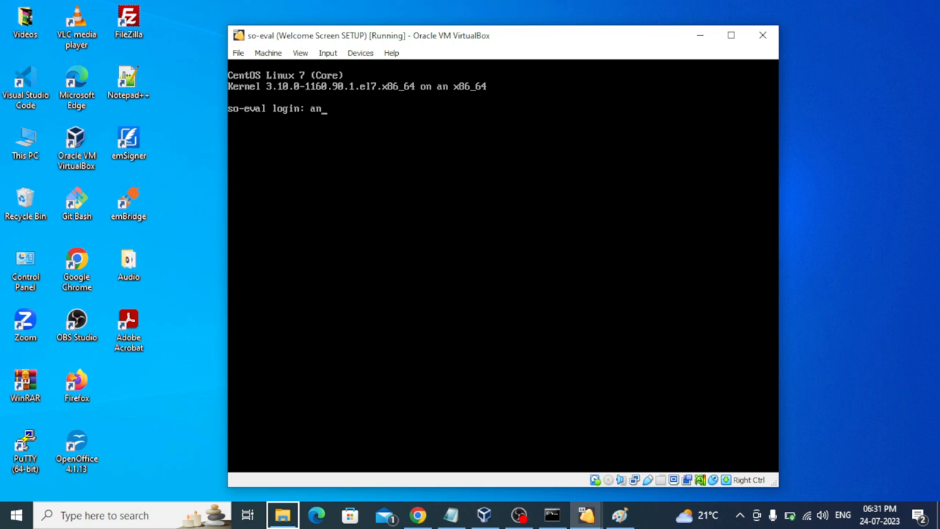
pyautogui.write('alyst')
pyautogui.press('Return')
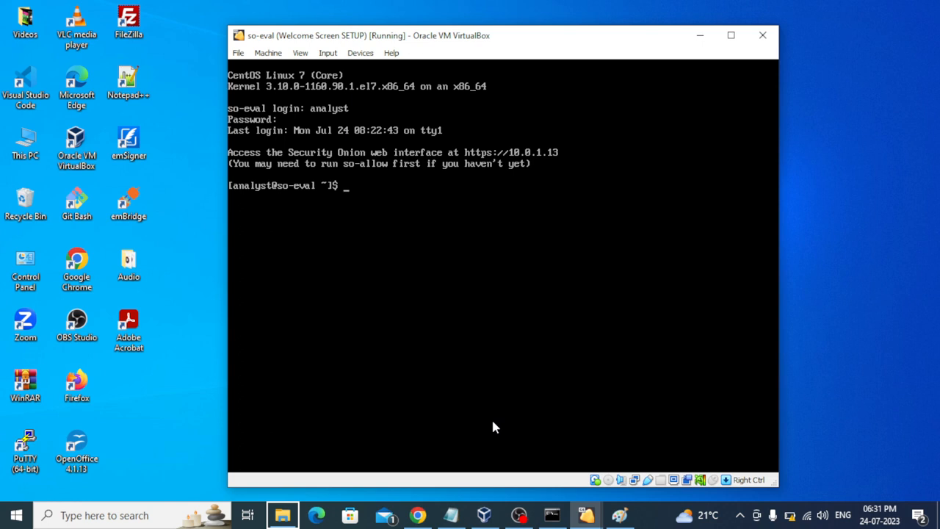
# Step: After checking the saved notes, run sudo so-status in the so-eval console
pyautogui.moveTo(483, 515)
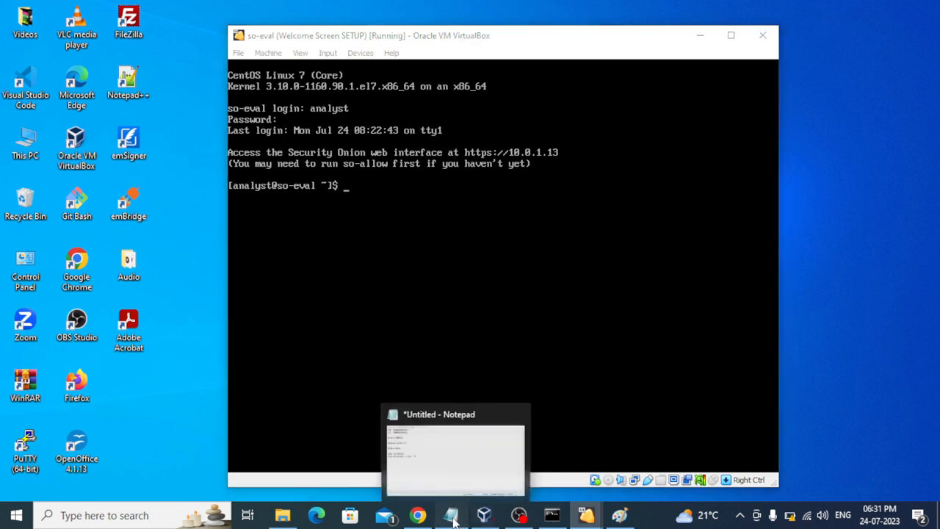
pyautogui.click(451, 515)
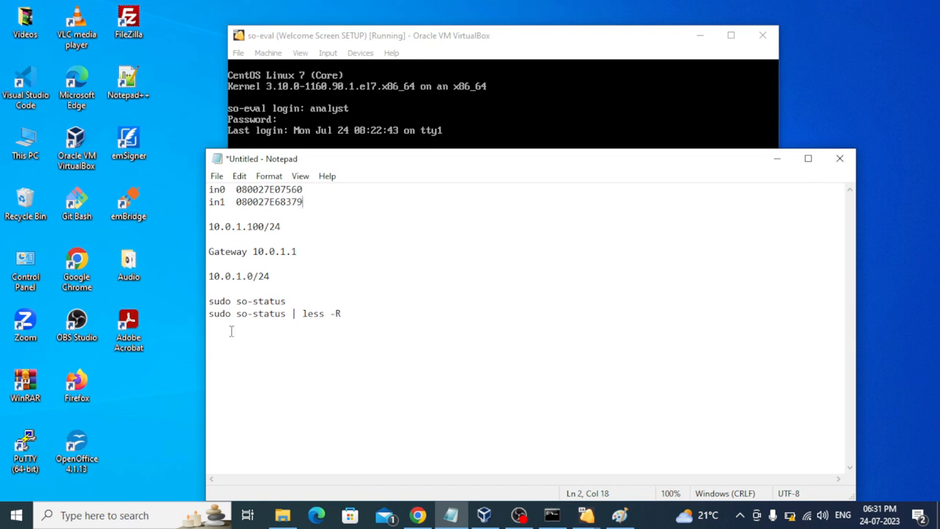
pyautogui.click(778, 161)
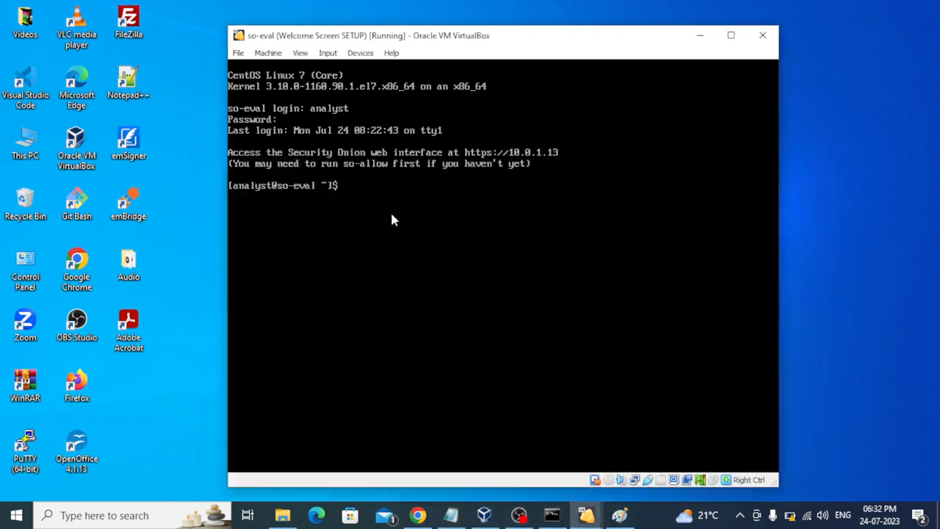
pyautogui.click(391, 213)
pyautogui.write('sudo so-stus')
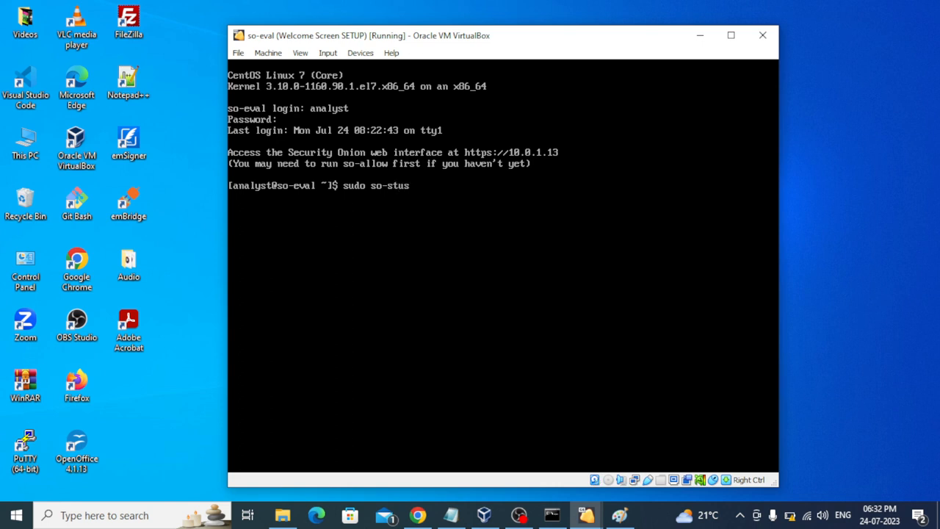
pyautogui.press('BackSpace')
pyautogui.press('BackSpace')
pyautogui.write('atus')
pyautogui.press('Return')
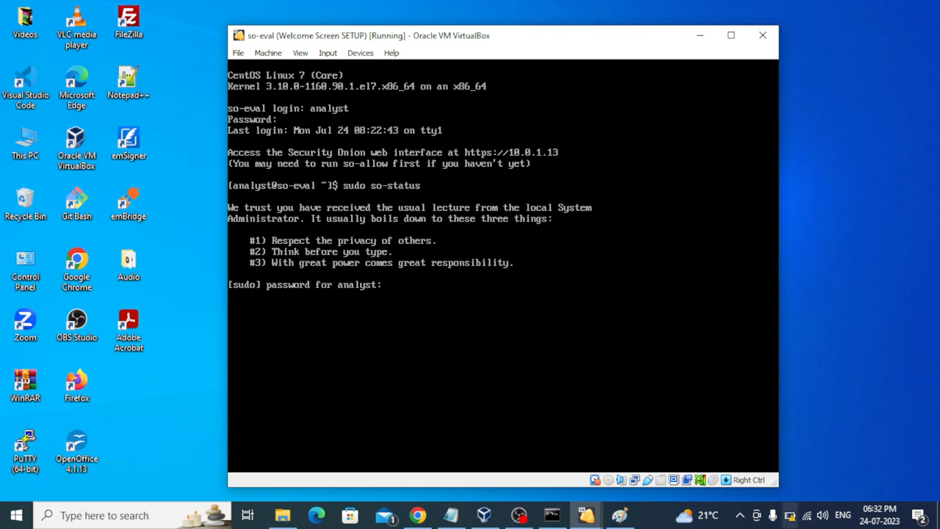
# Step: Rerun so-status, which shows Docker now starting, then release the mouse from the VM
pyautogui.click(650, 520)
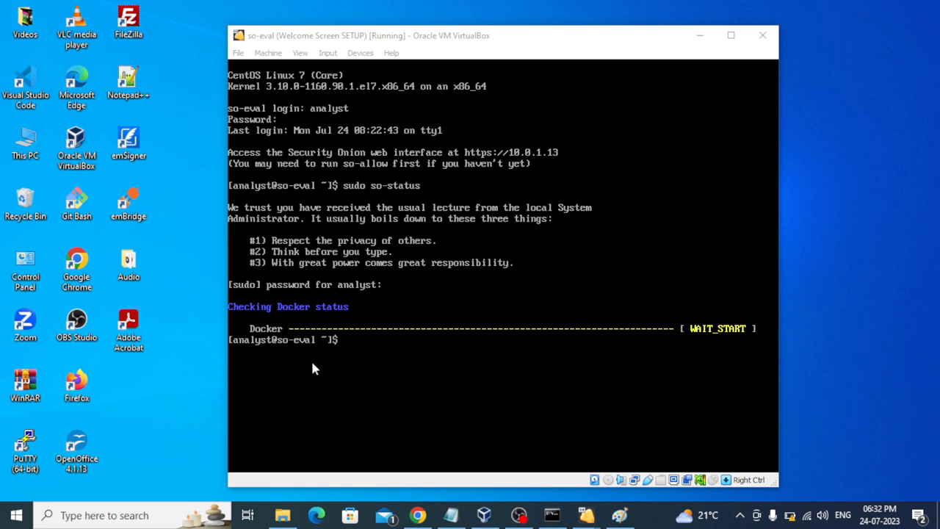
pyautogui.click(358, 368)
pyautogui.press('Up')
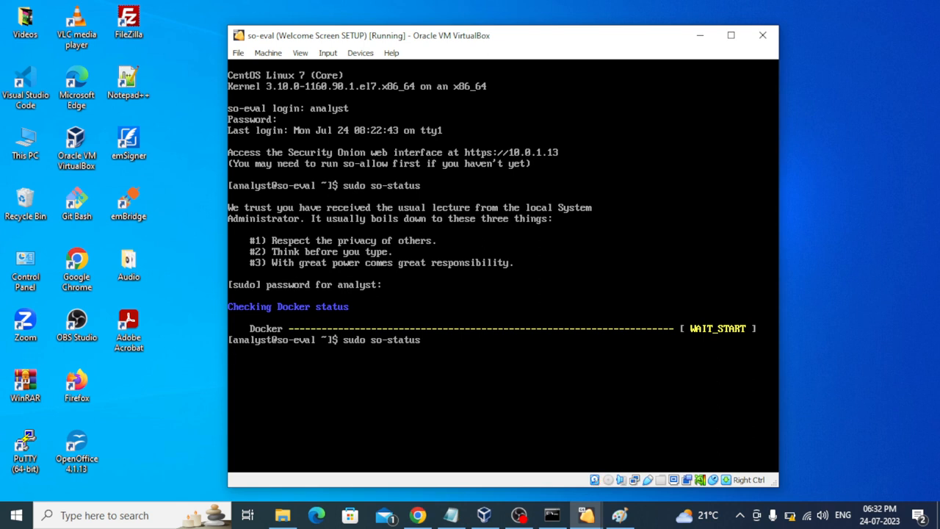
pyautogui.press('Return')
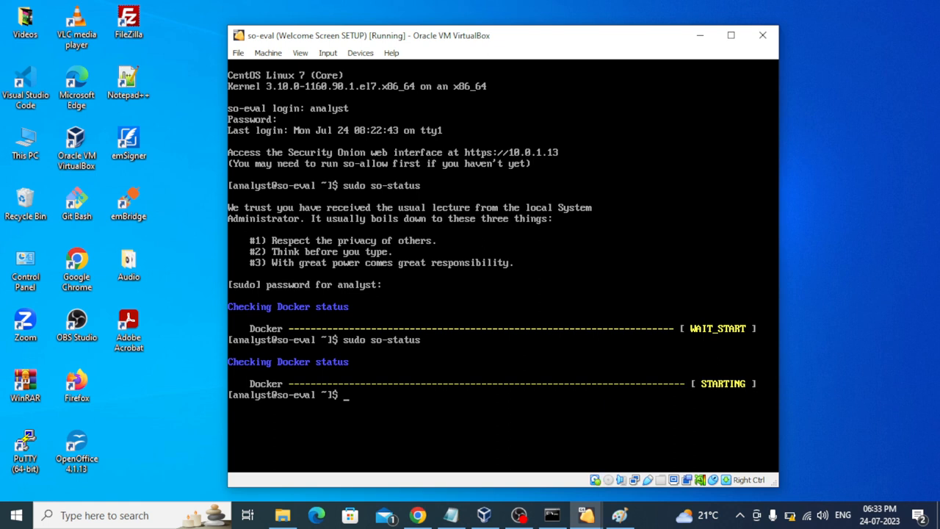
pyautogui.write('~~')
pyautogui.press('Control_R')
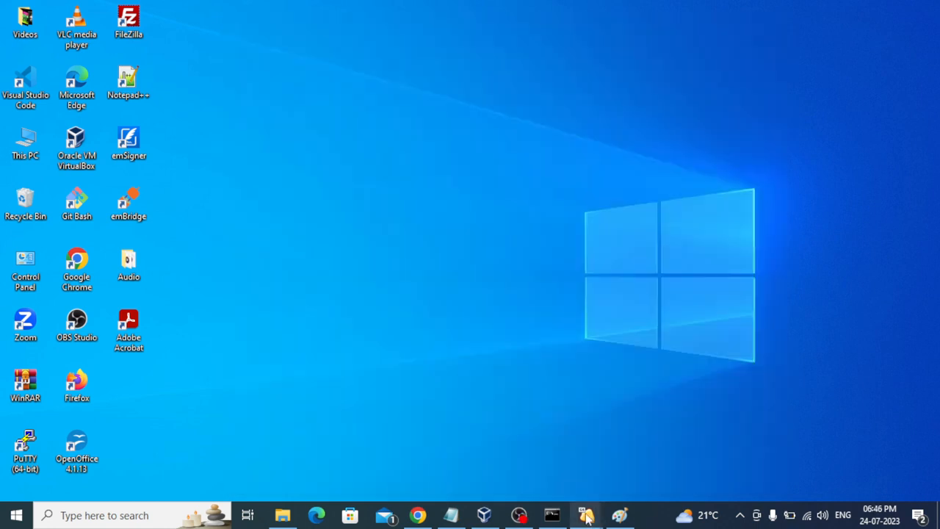
# Step: Run sudo so-status again, now showing Docker OK with six containers still in WAIT_START
pyautogui.moveTo(586, 517)
pyautogui.click(591, 451)
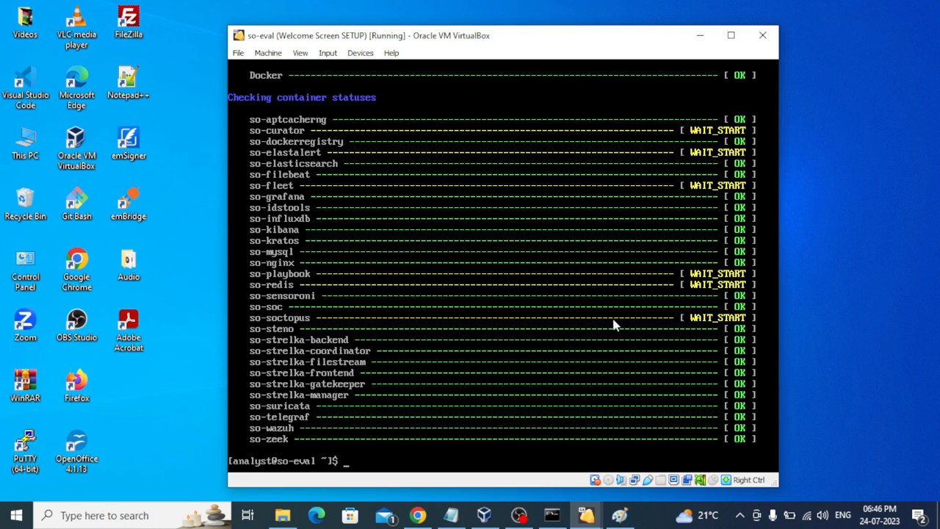
pyautogui.write('sudo so-status')
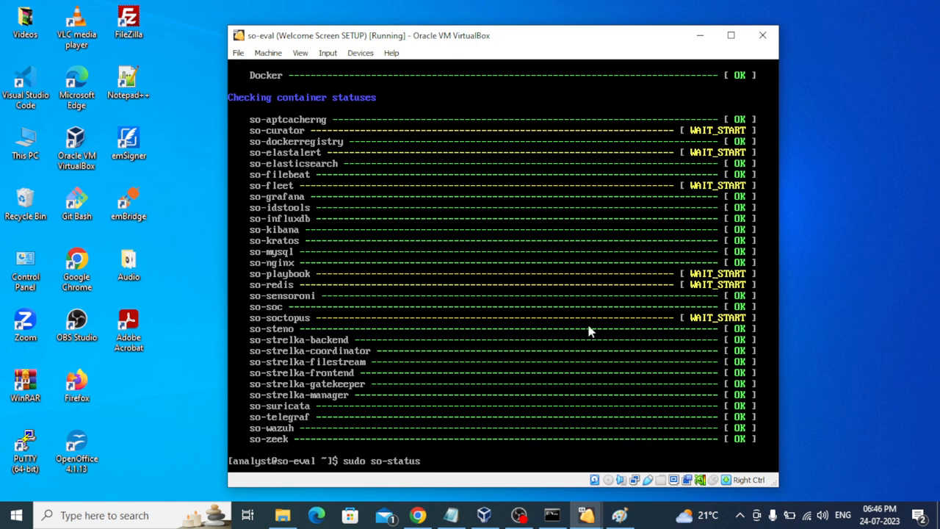
pyautogui.press('Return')
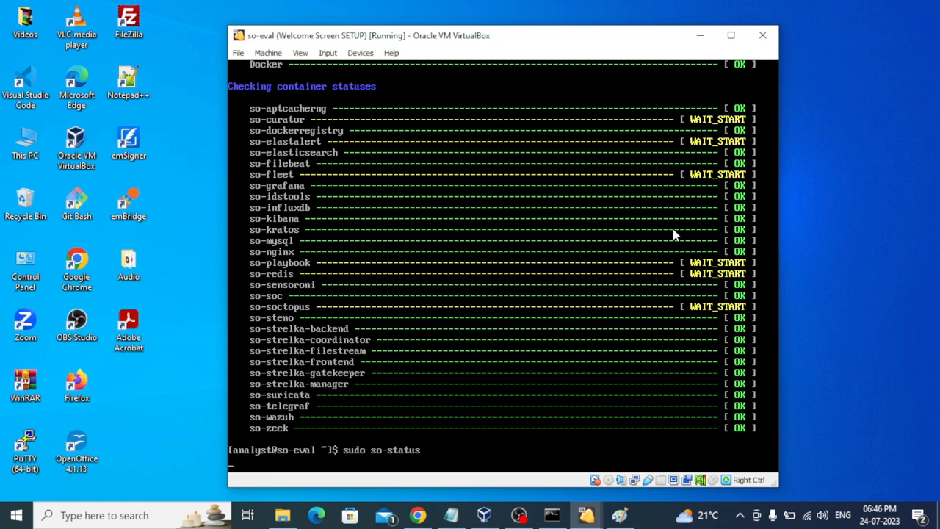
pyautogui.press('Return')
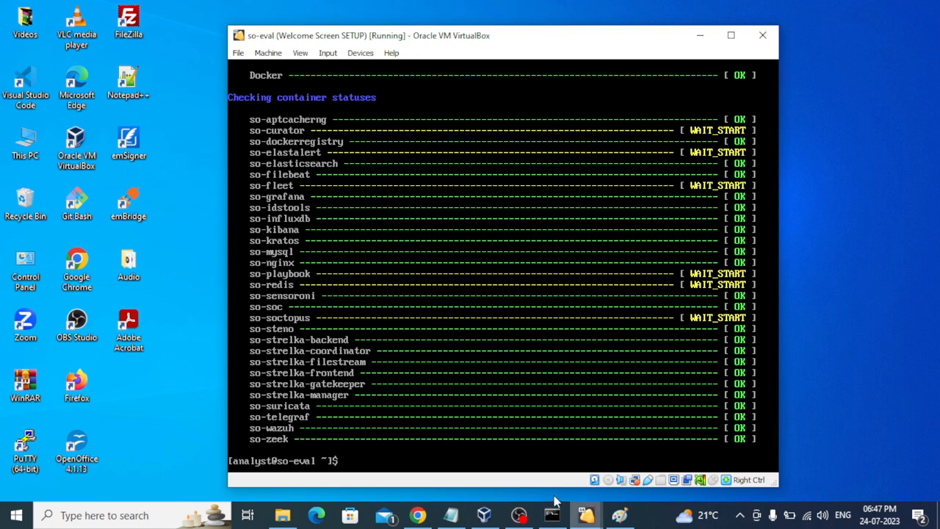
# Step: Save kali-linux-2023.2's network settings with Adapter 1 on Internal Network in0
pyautogui.click(484, 514)
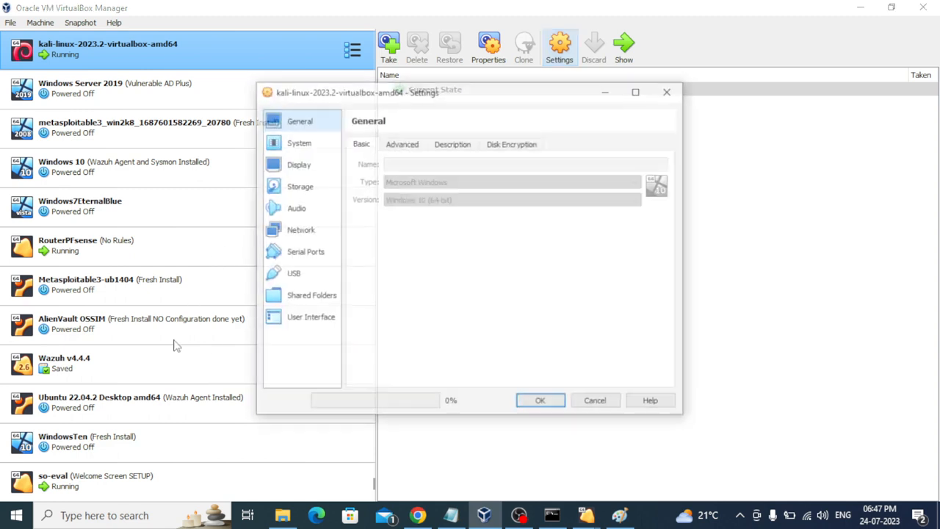
pyautogui.click(301, 231)
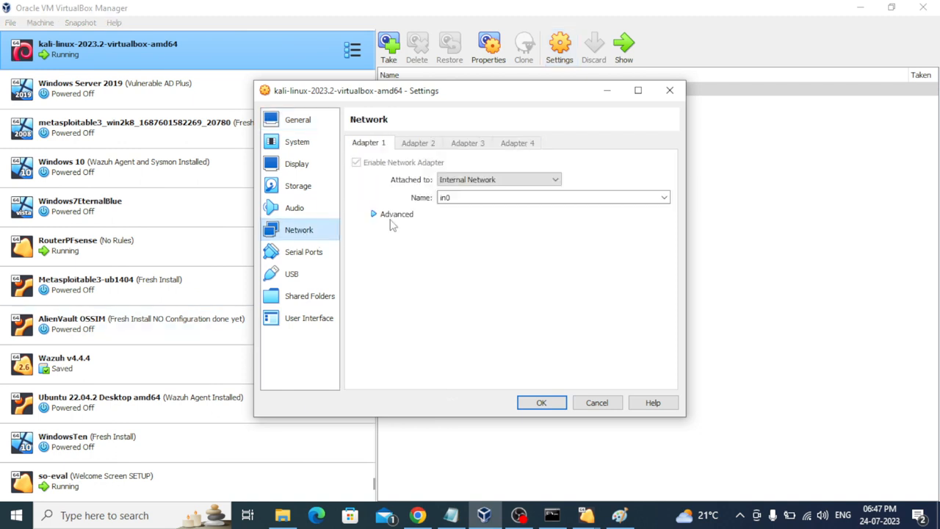
pyautogui.click(542, 403)
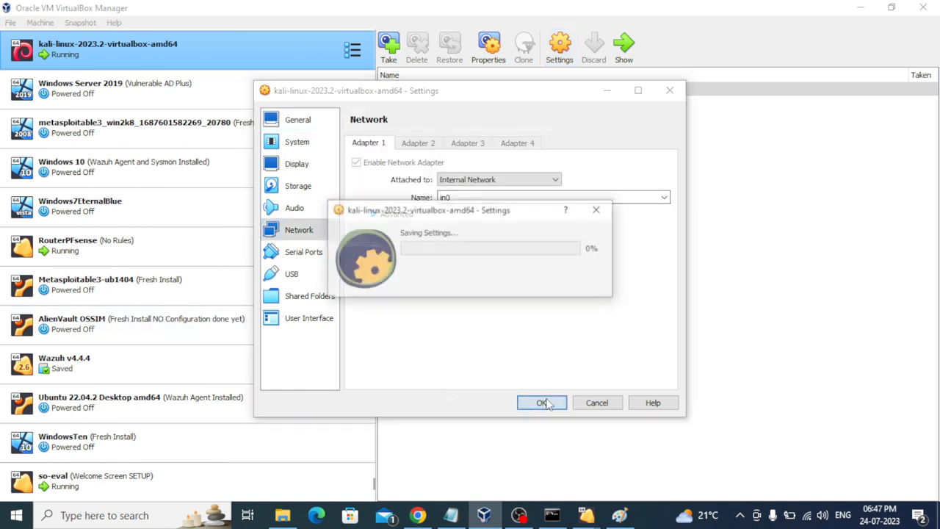
pyautogui.click(852, 6)
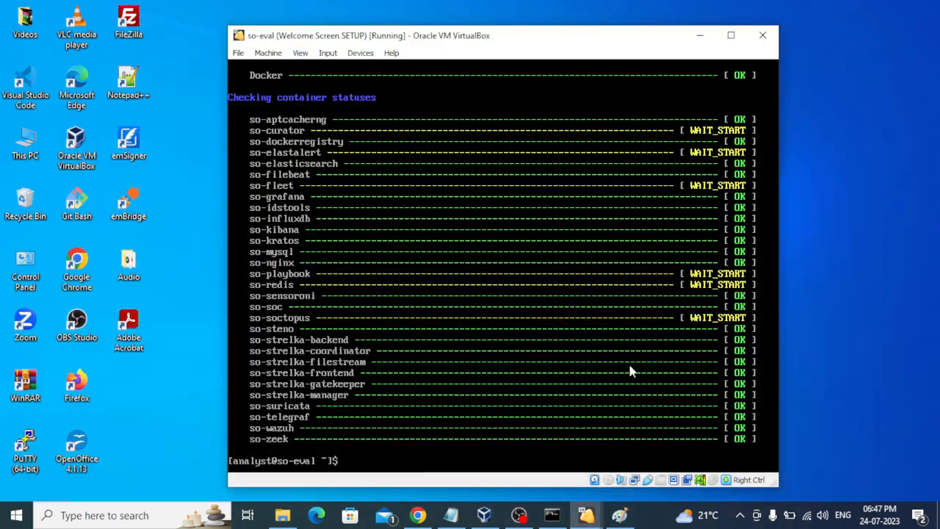
pyautogui.moveTo(586, 516)
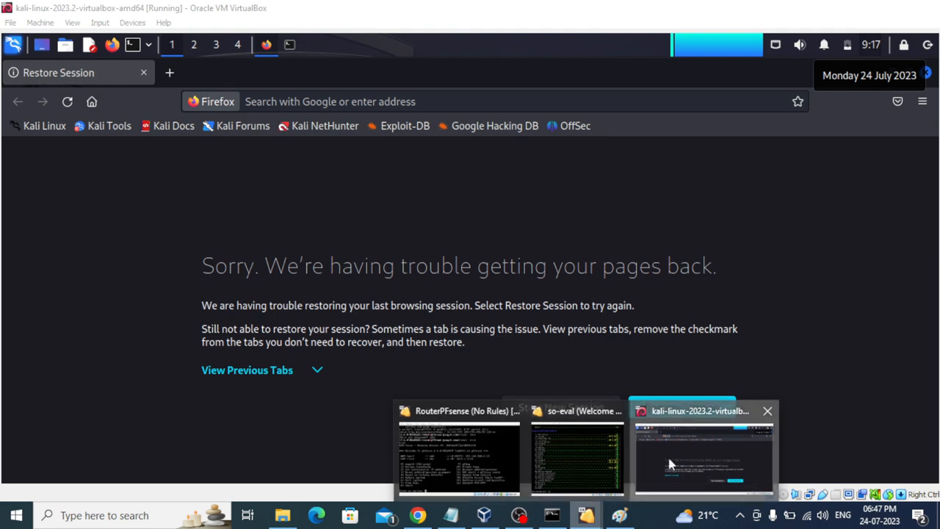
pyautogui.click(669, 464)
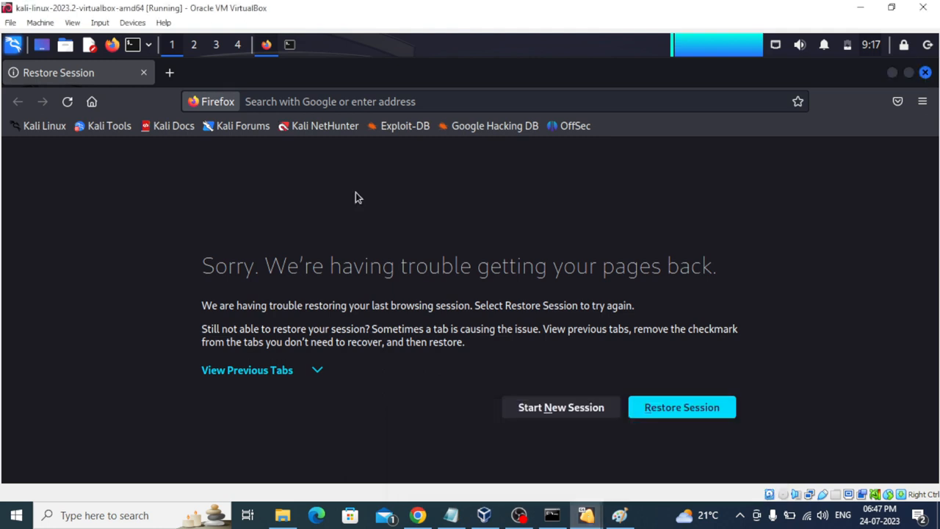
pyautogui.click(327, 101)
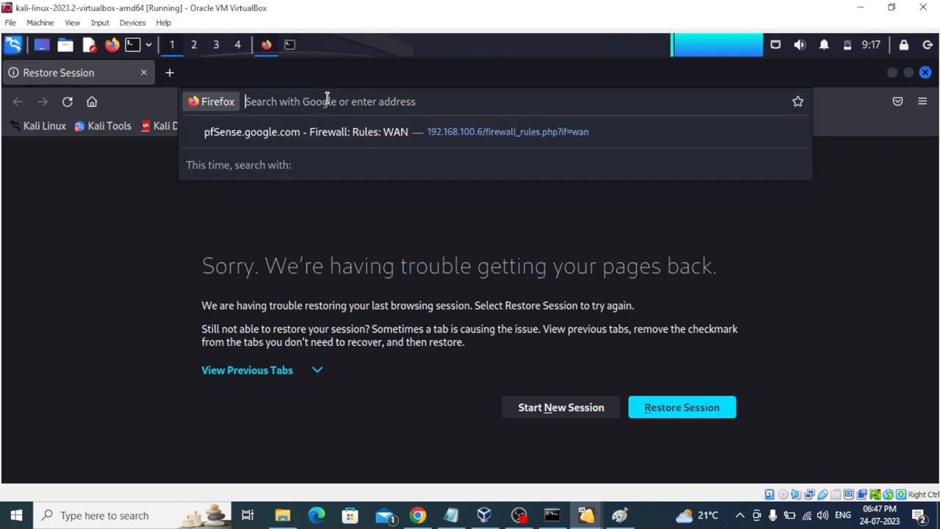
pyautogui.write('https://10')
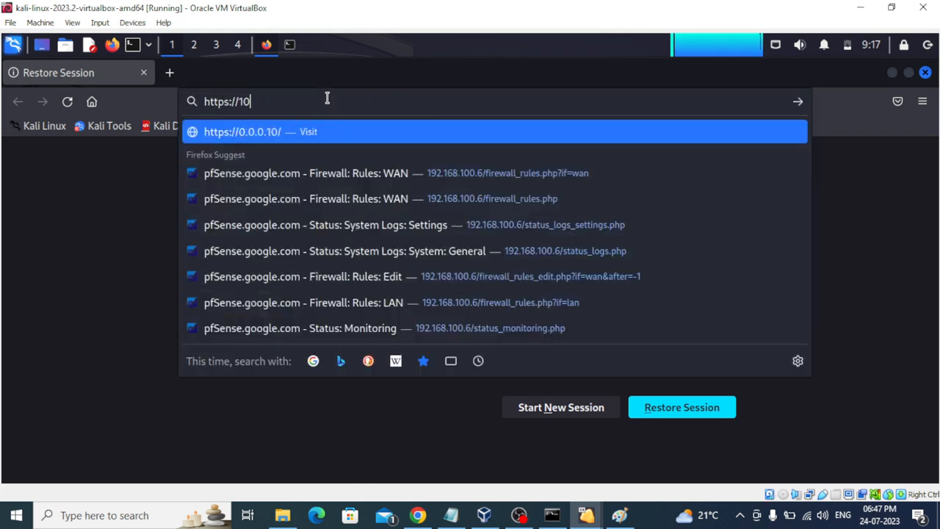
pyautogui.write('.0.1.13')
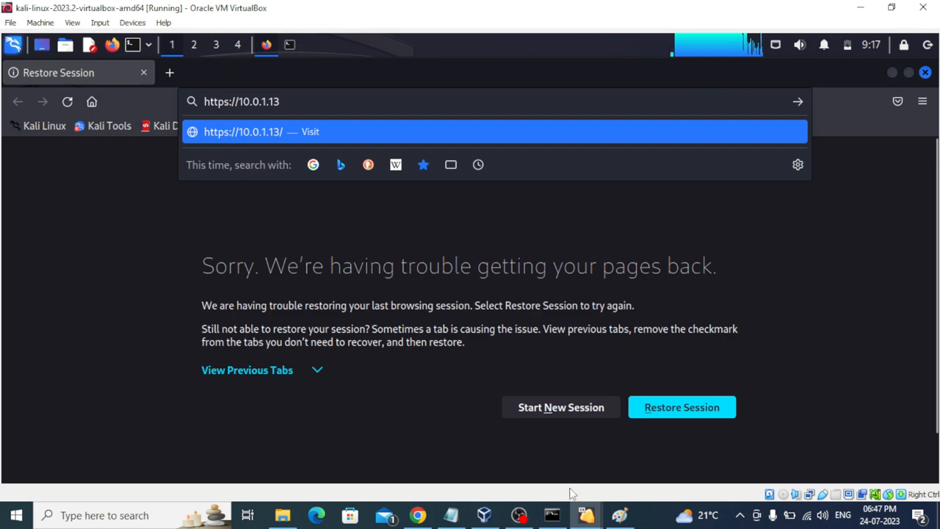
pyautogui.moveTo(586, 514)
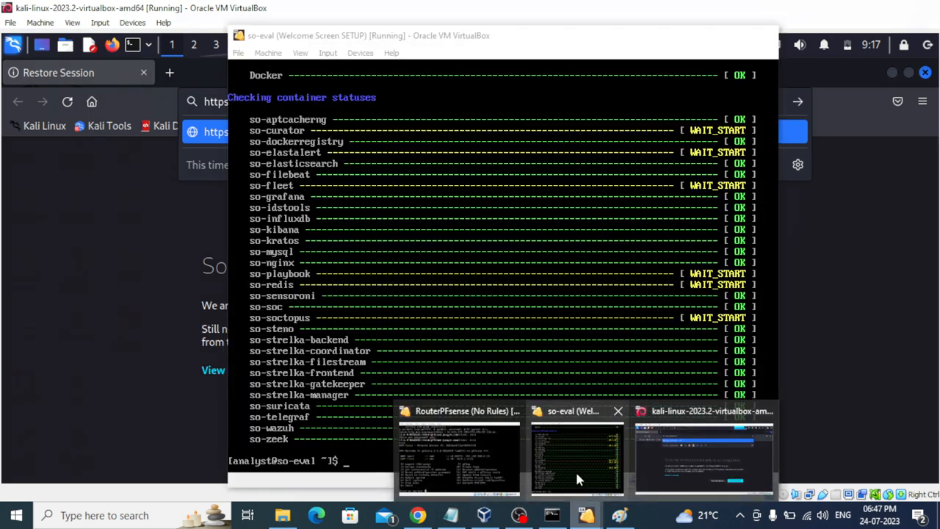
pyautogui.click(576, 473)
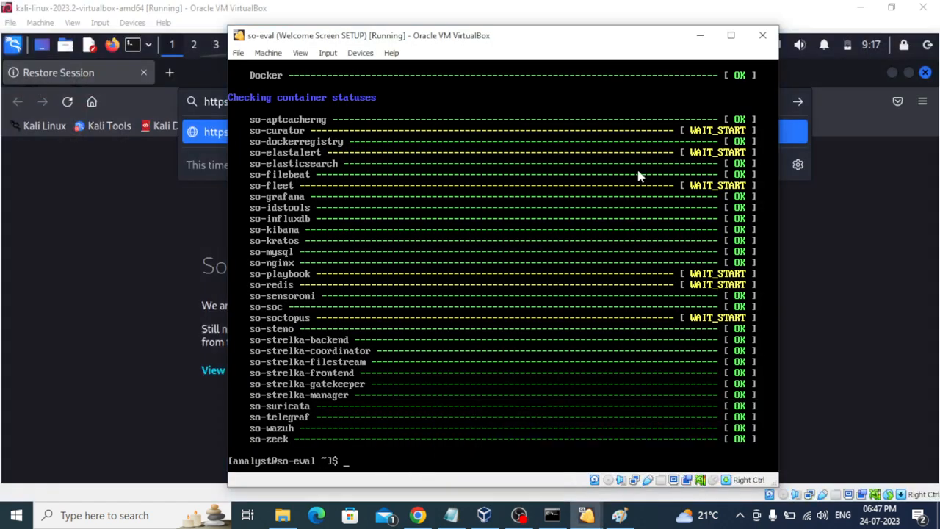
pyautogui.click(700, 35)
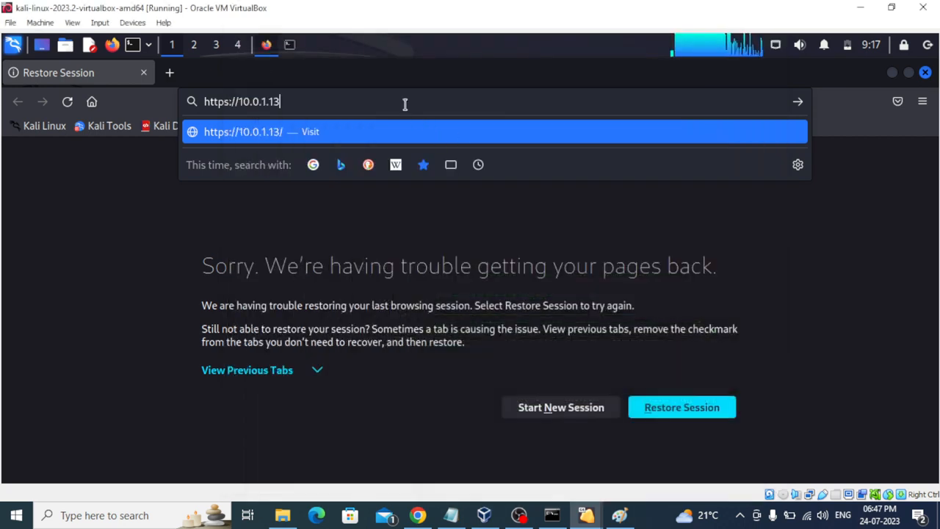
pyautogui.press('Return')
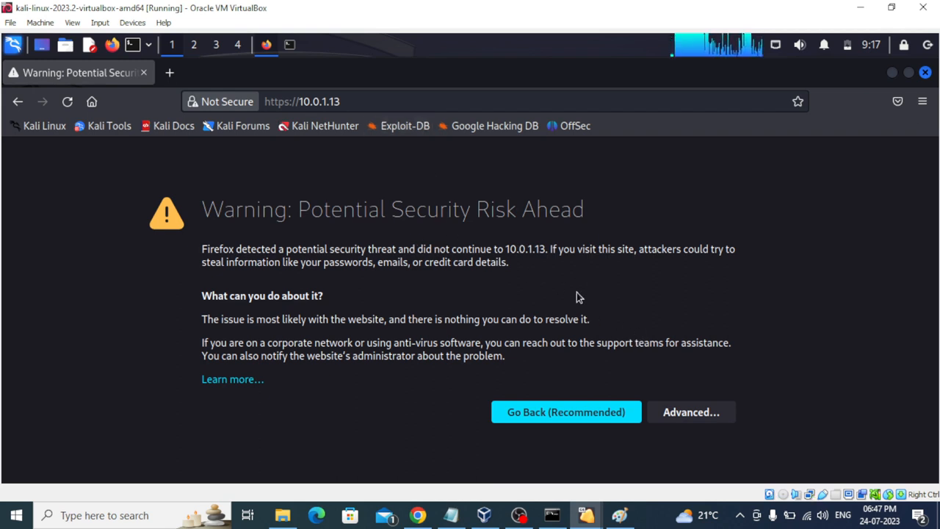
# Step: Under Advanced, accept the self-signed certificate risk to reach the Security Onion login page
pyautogui.click(682, 412)
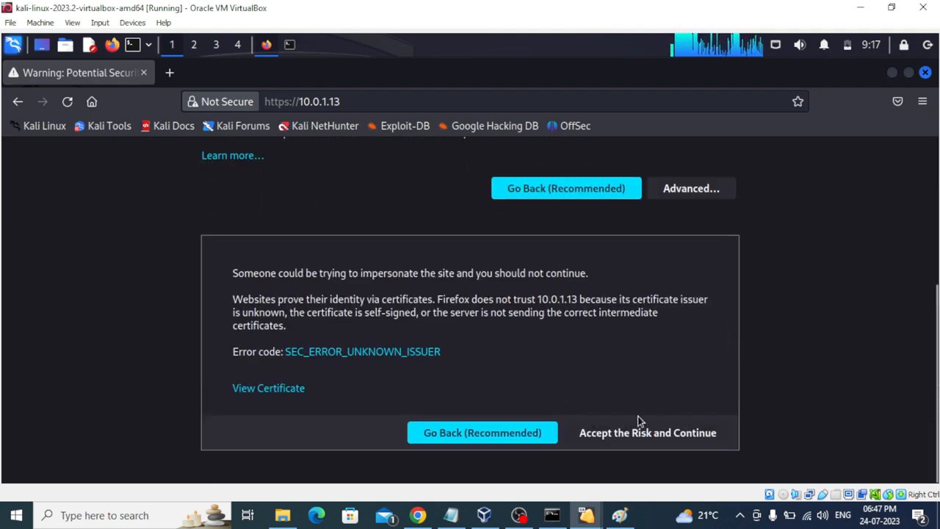
pyautogui.click(636, 432)
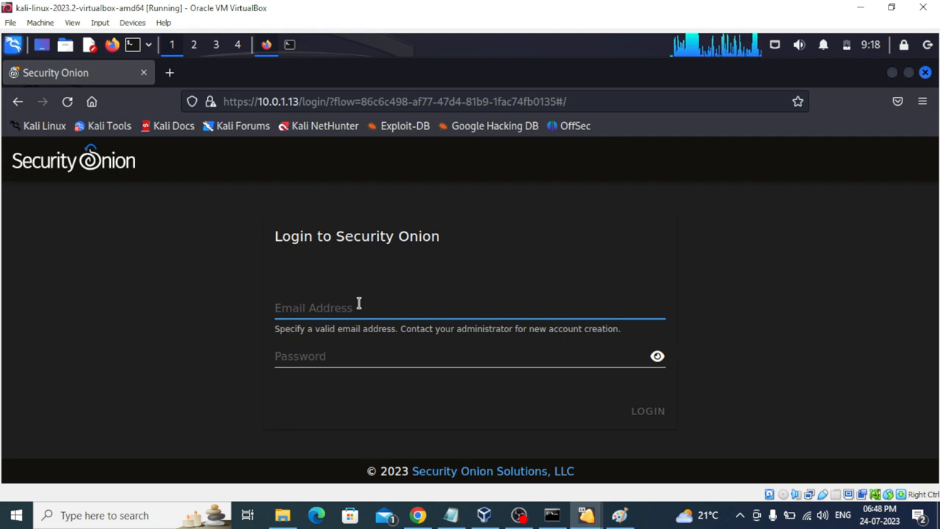
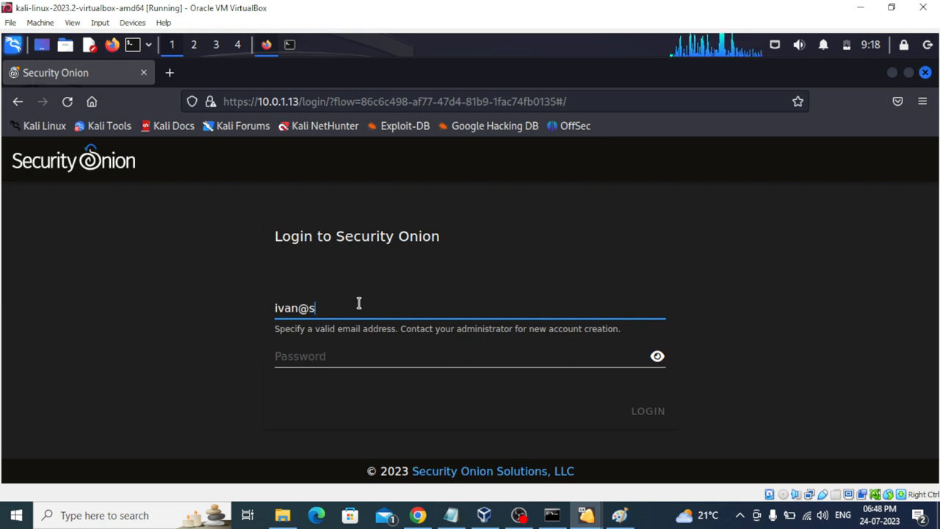
# Step: Log in with the admin account's e-mail and password, declining Firefox's offer to save the login
pyautogui.click(342, 353)
pyautogui.click(341, 301)
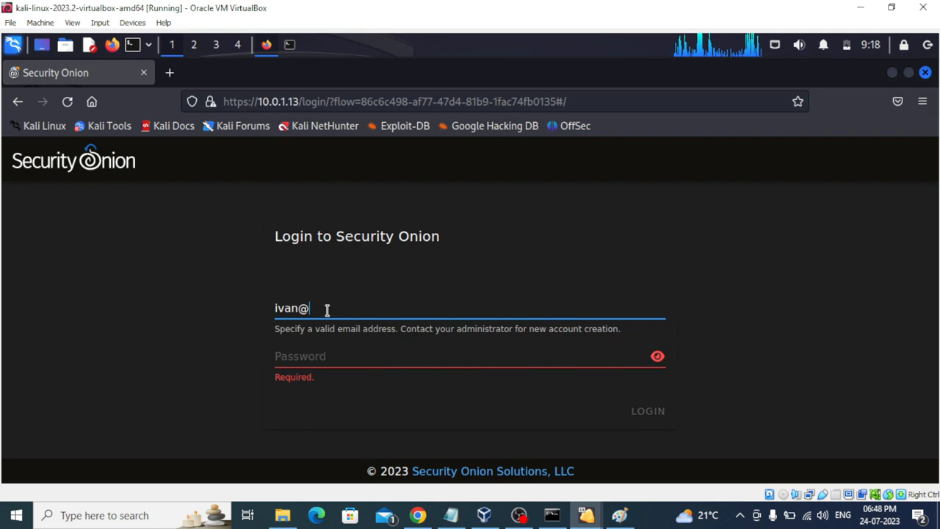
pyautogui.write('s')
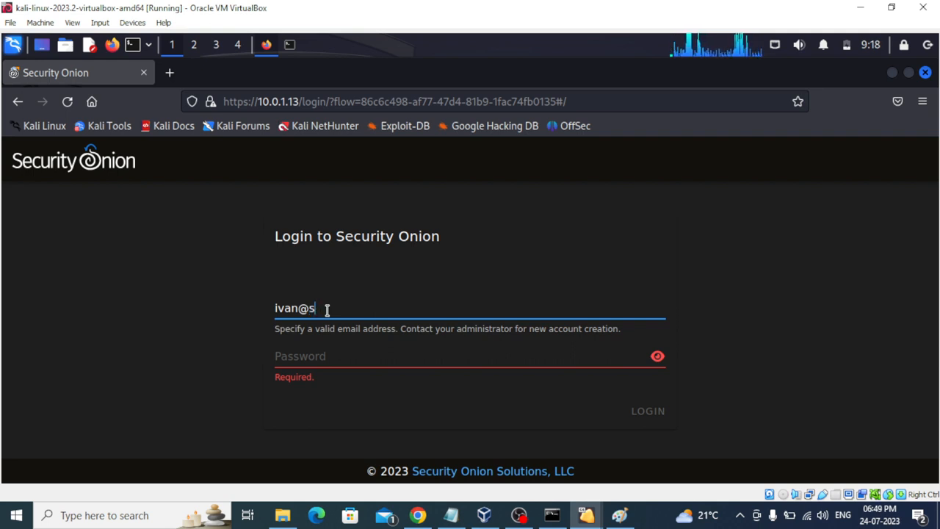
pyautogui.write('o-')
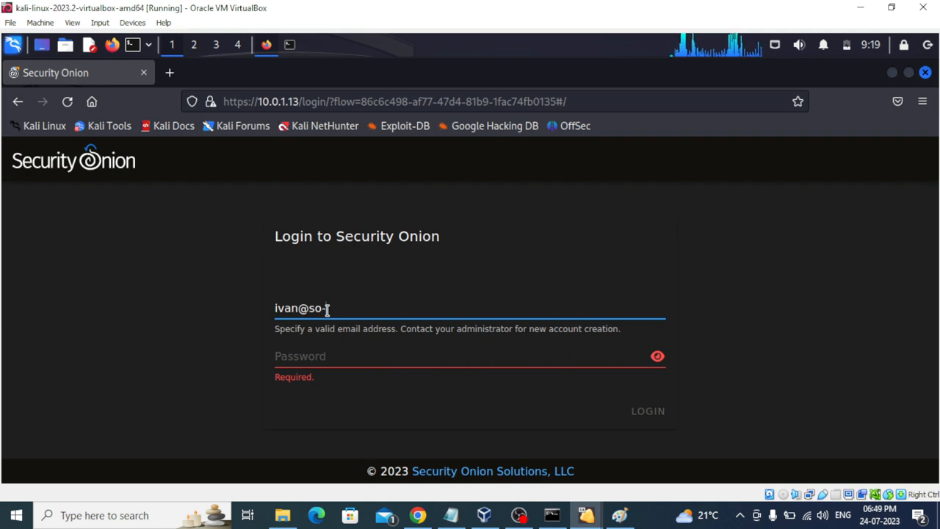
pyautogui.write('e')
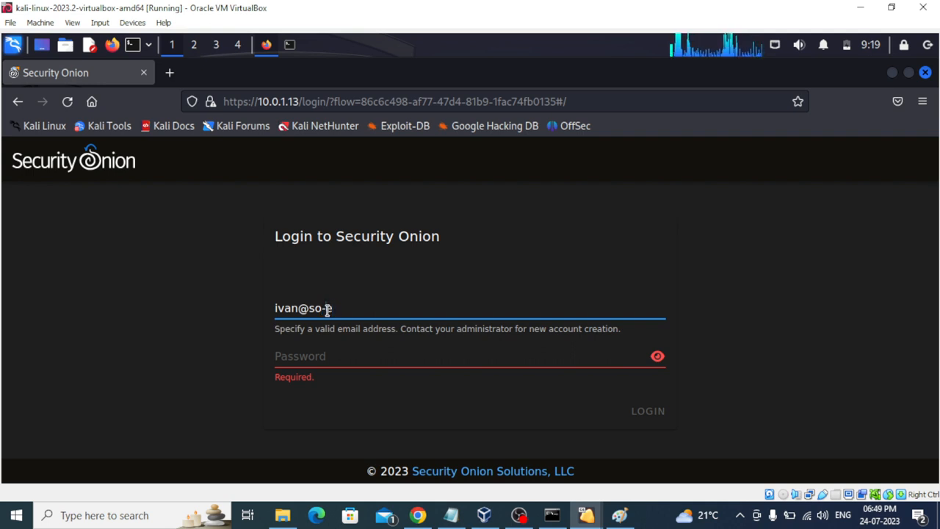
pyautogui.write('val.com')
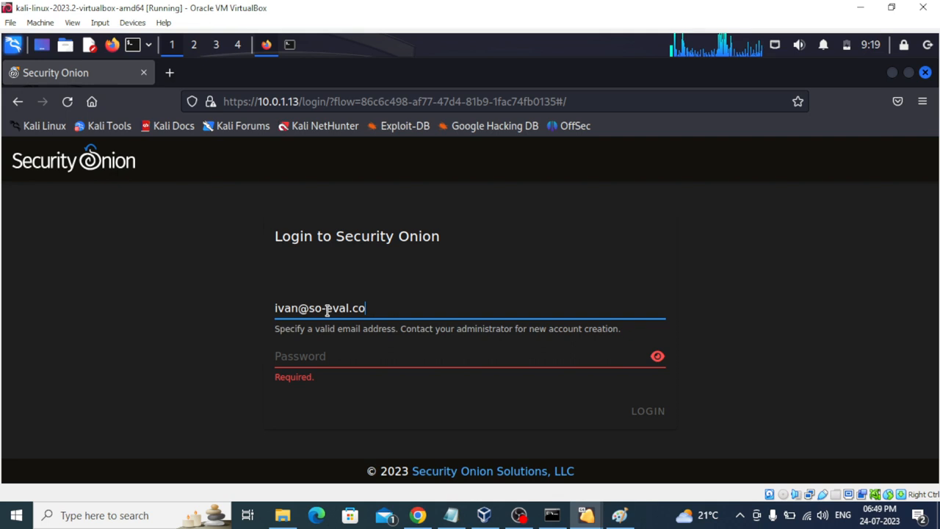
pyautogui.click(344, 356)
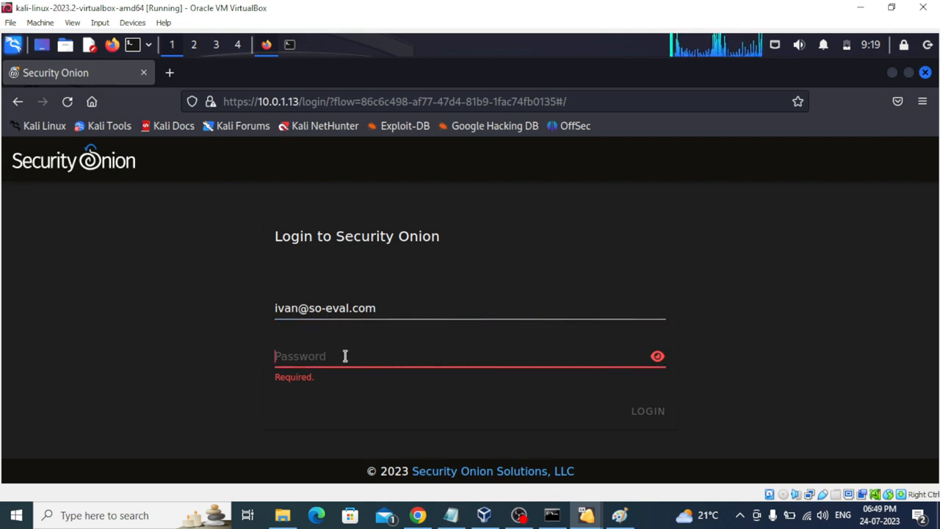
pyautogui.write('•')
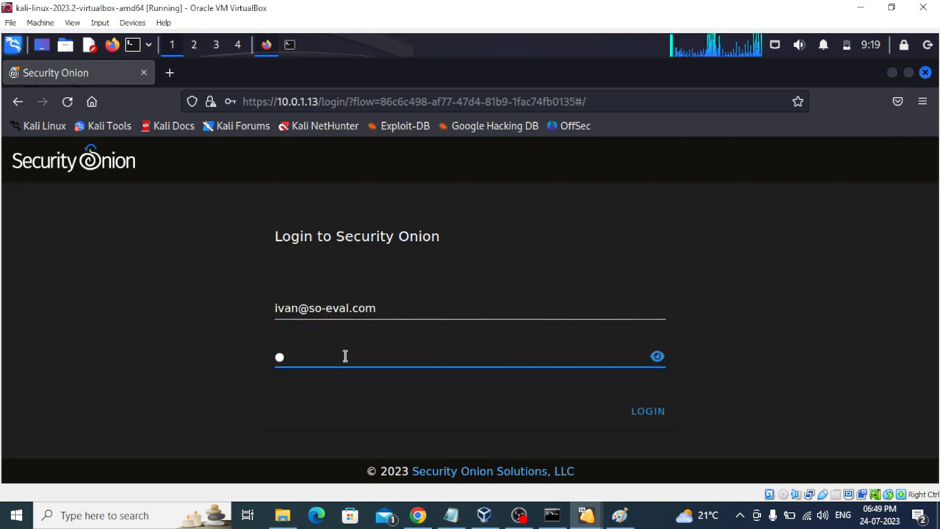
pyautogui.write('•••')
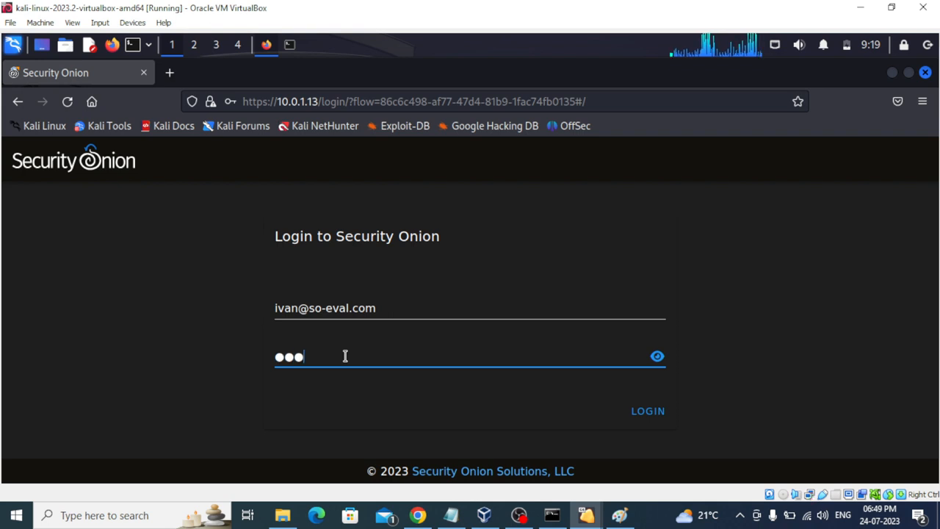
pyautogui.write('•••••••••')
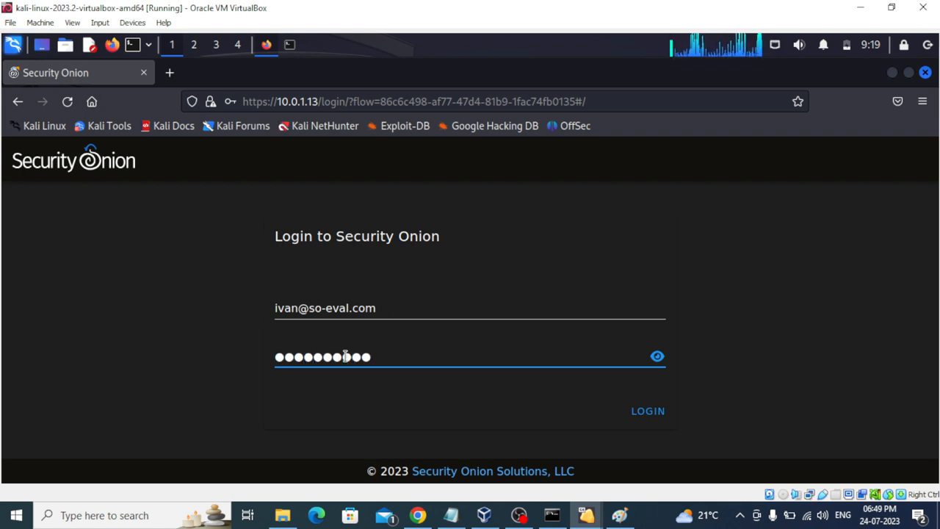
pyautogui.click(644, 413)
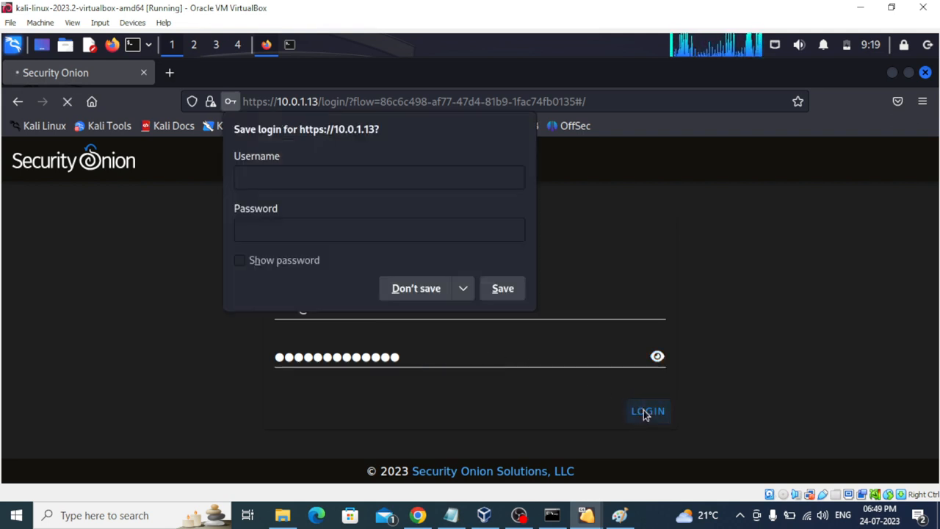
pyautogui.click(394, 287)
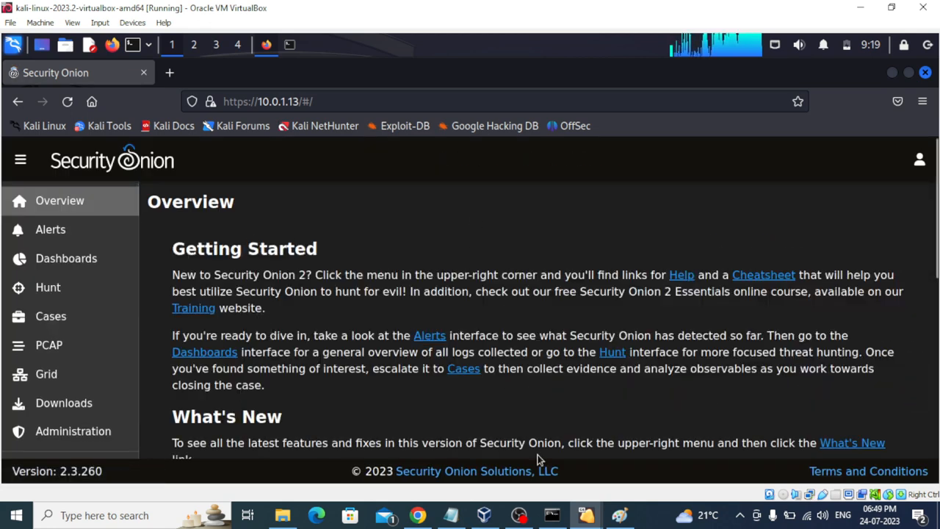
# Step: Run sudo so-status once more (six containers still STARTING), then hide both VM windows
pyautogui.moveTo(598, 515)
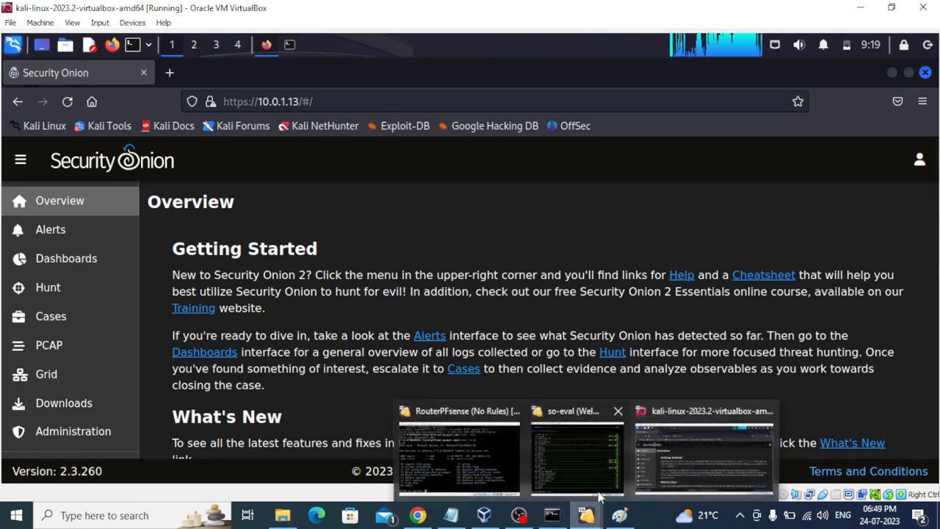
pyautogui.click(595, 469)
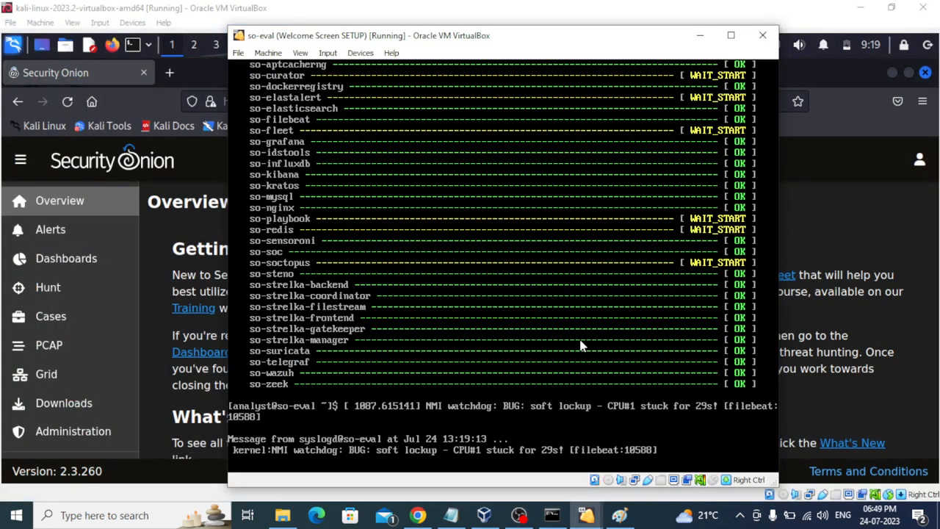
pyautogui.press('Return')
pyautogui.write('sudo so-status')
pyautogui.press('Return')
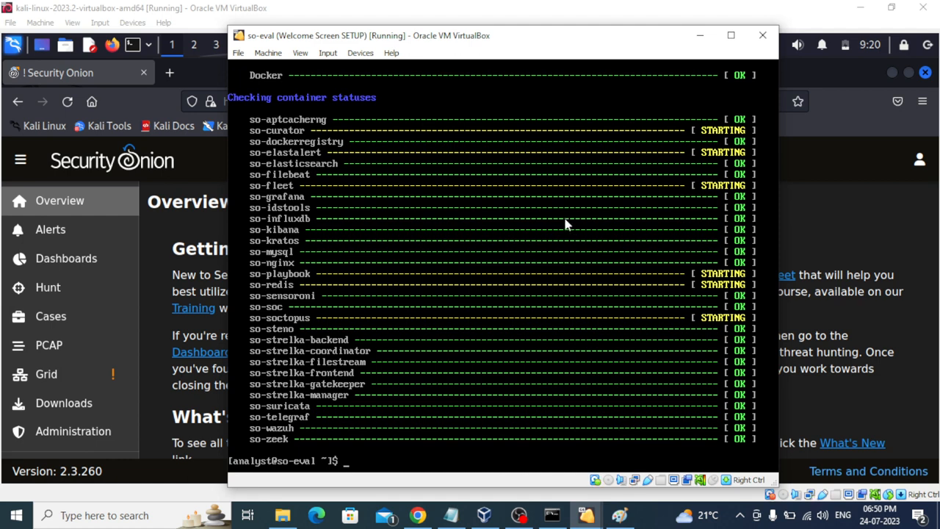
pyautogui.click(697, 36)
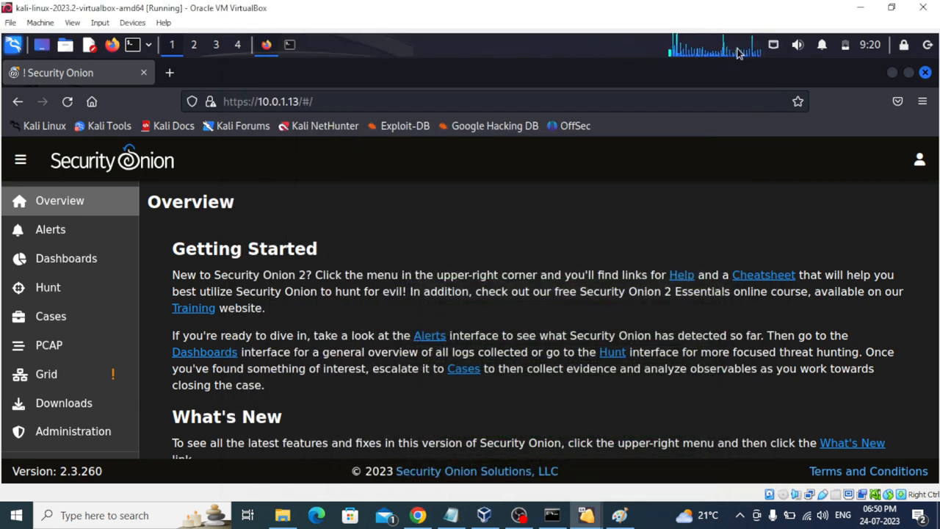
pyautogui.click(862, 7)
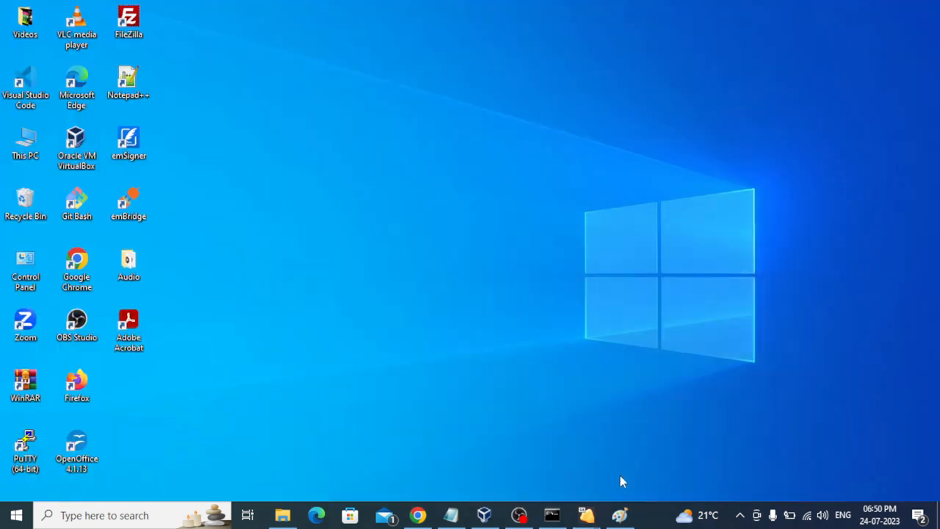